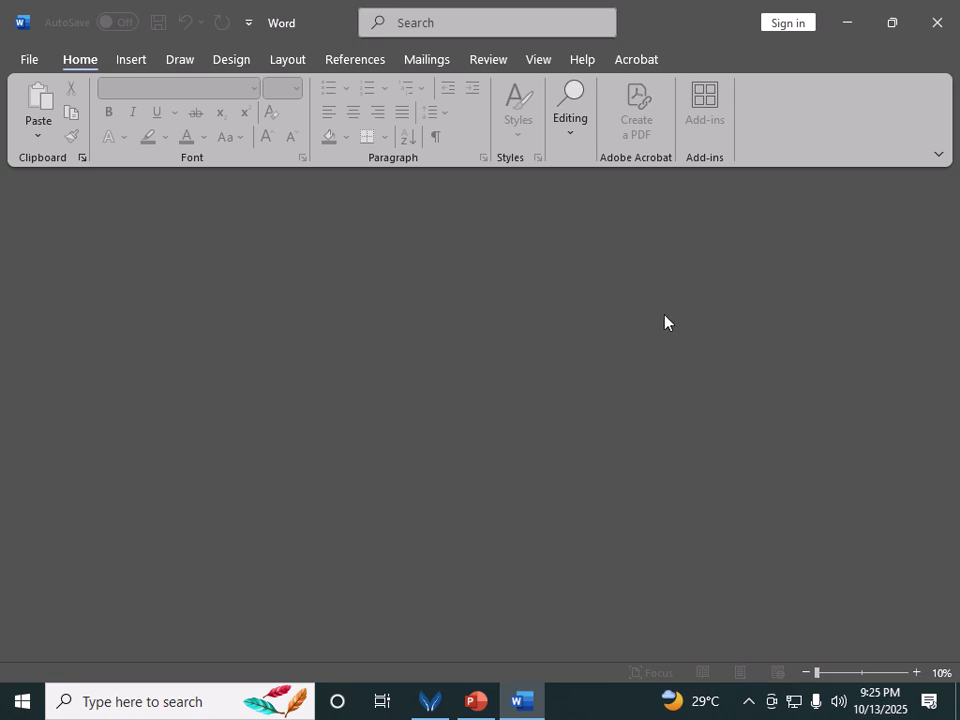
Open the recent document Practice 2.docx
click(29, 60)
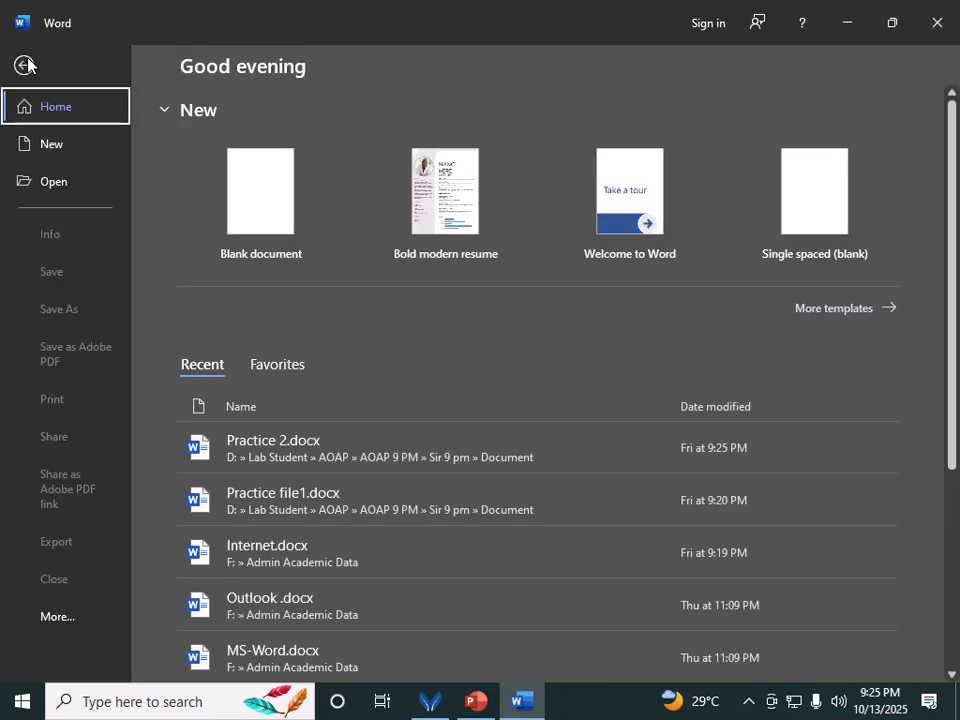
click(53, 196)
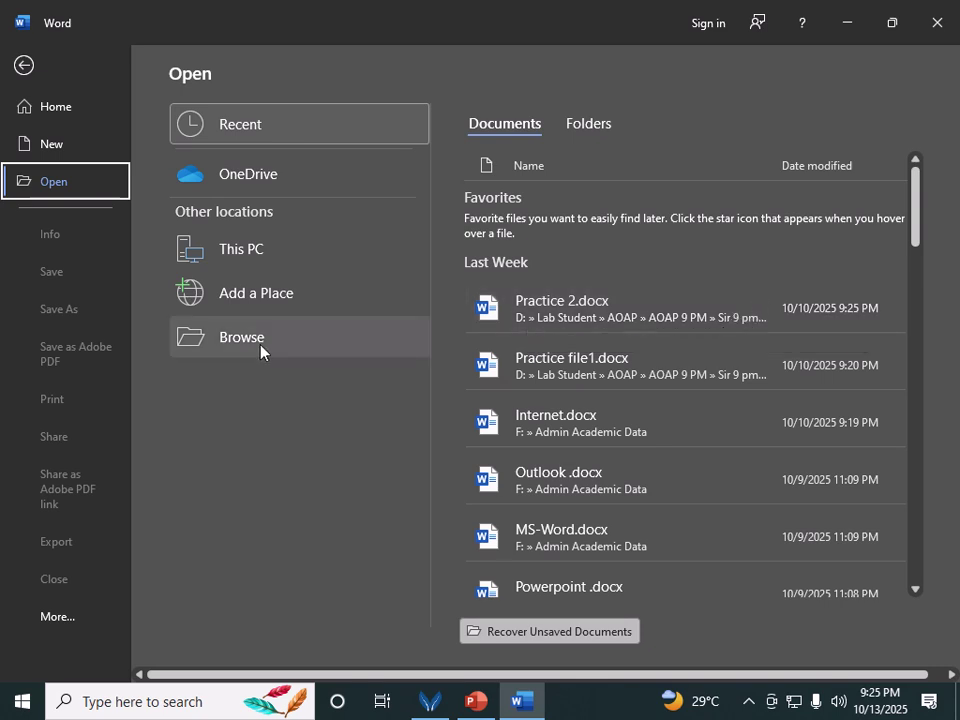
click(638, 326)
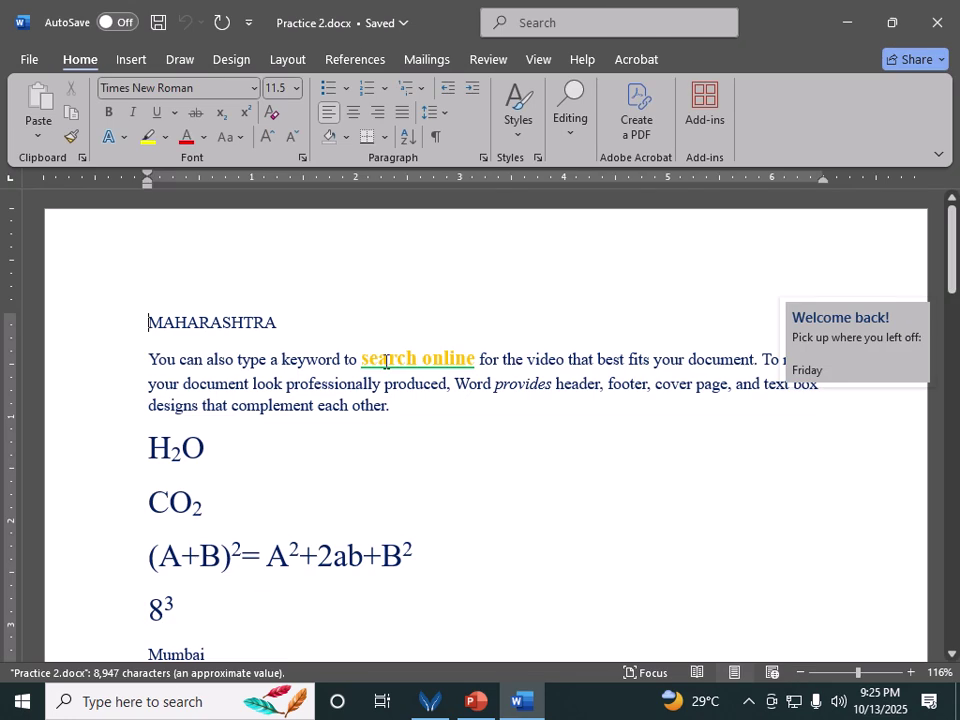
Set the line spacing of the first three paragraphs on page 3, starting at "When you work on a table", to 1.0
scroll(284, 412, down, 1)
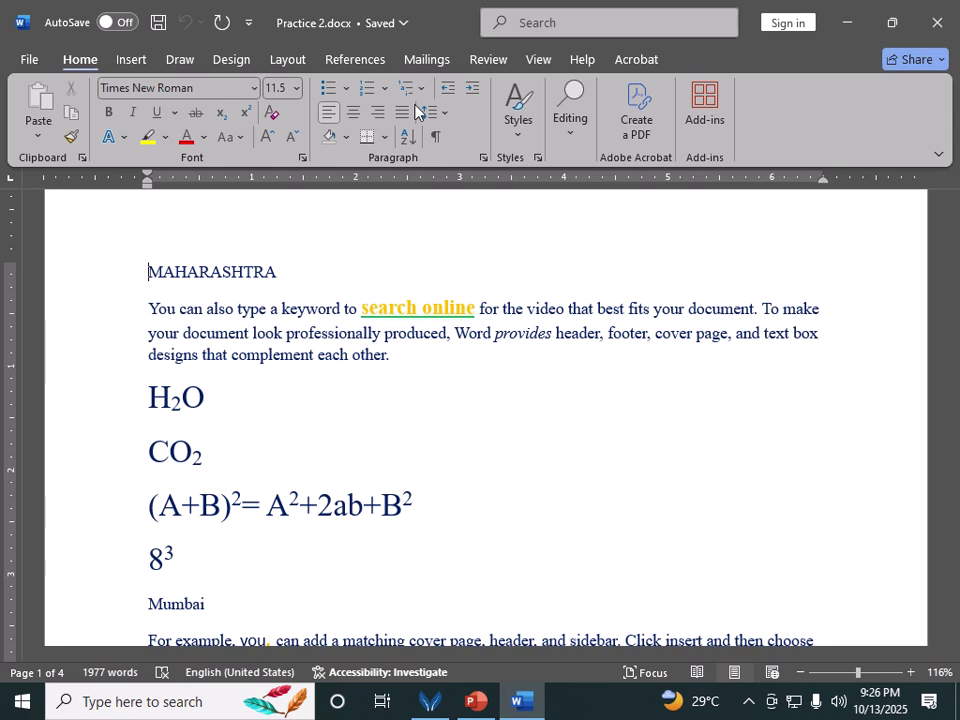
scroll(429, 416, down, 15)
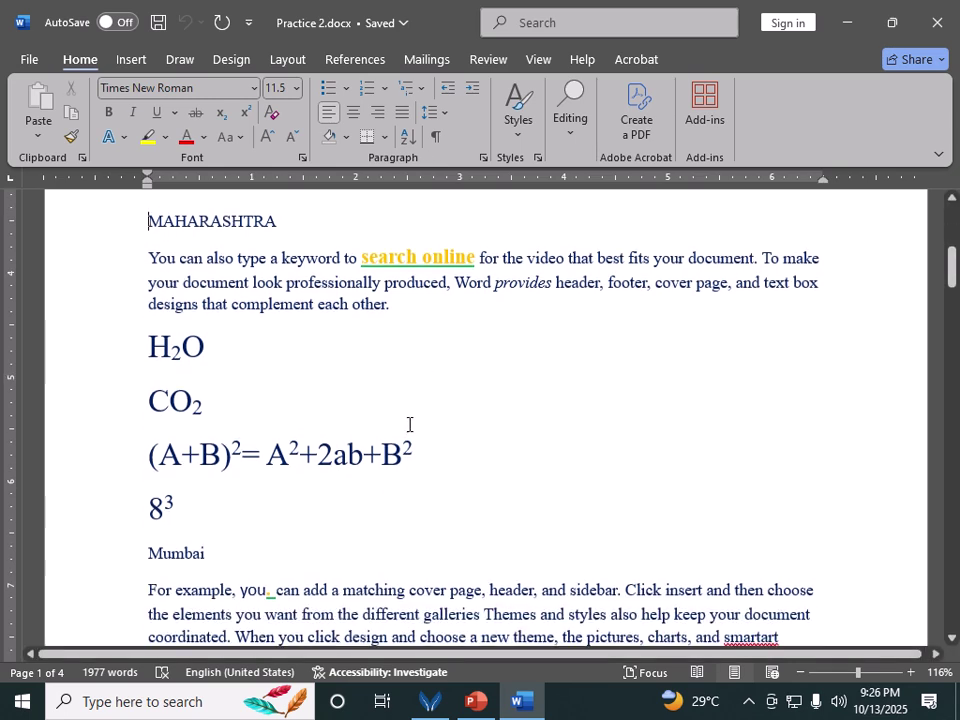
scroll(421, 441, down, 15)
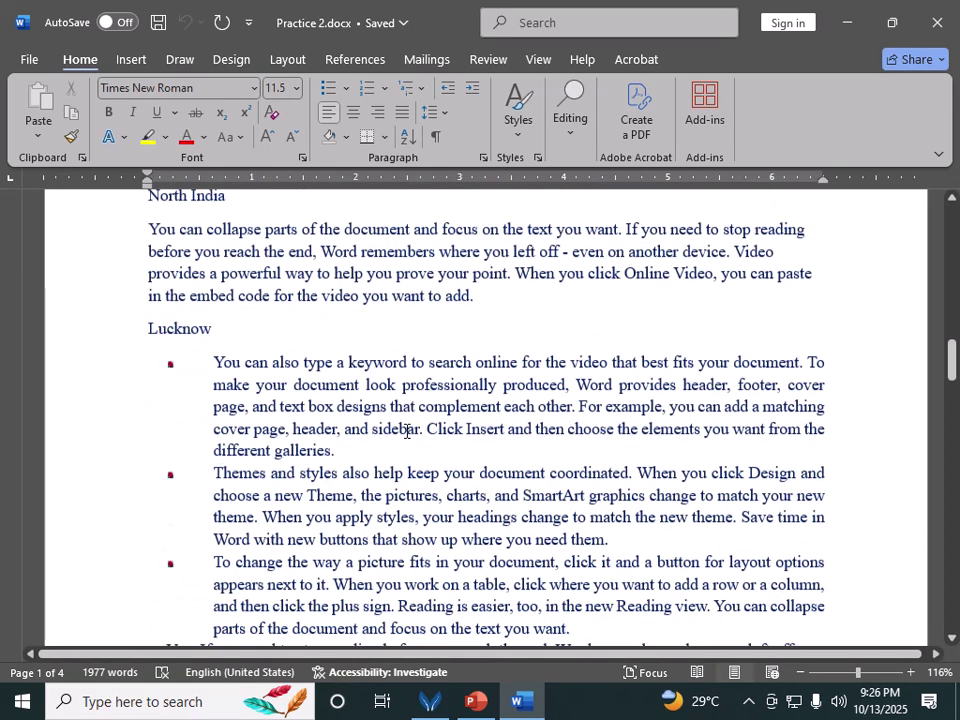
scroll(405, 435, down, 5)
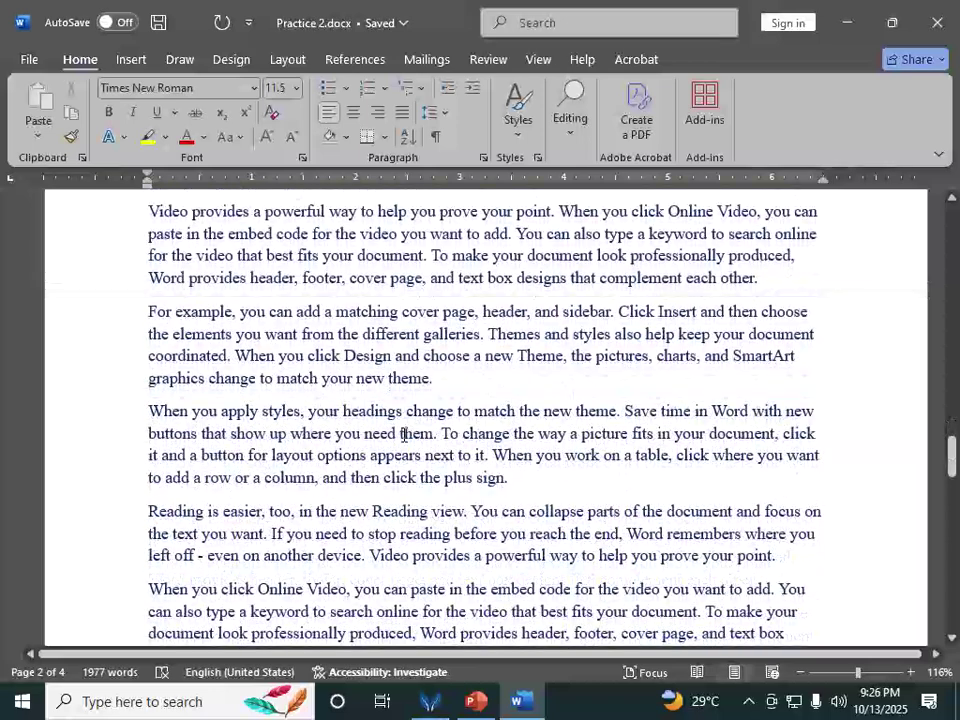
scroll(463, 433, up, 3)
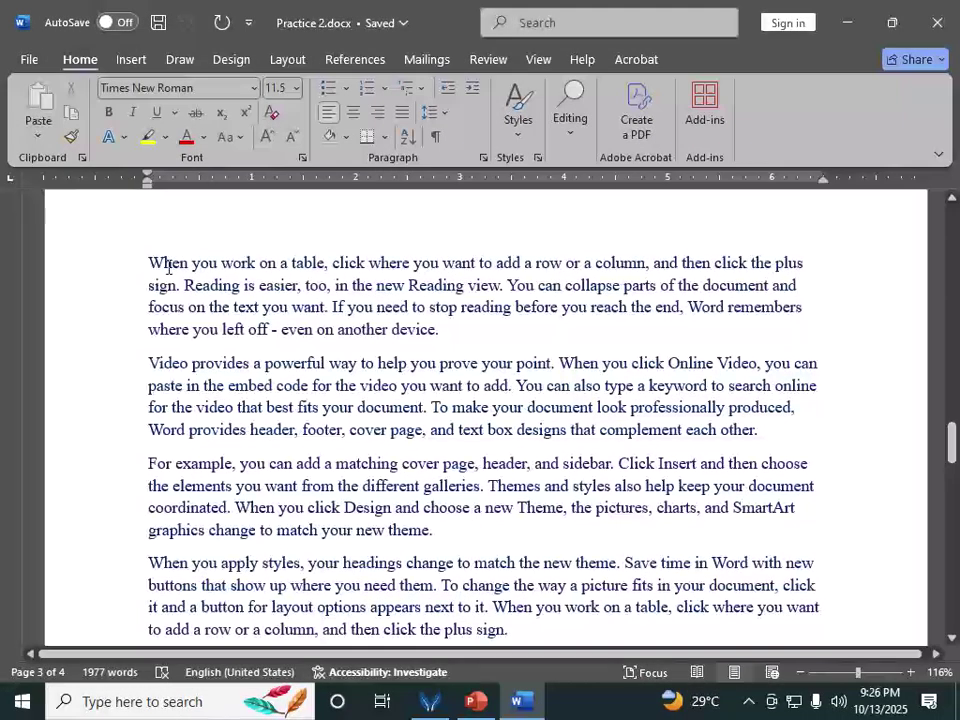
drag(150, 263, 491, 544)
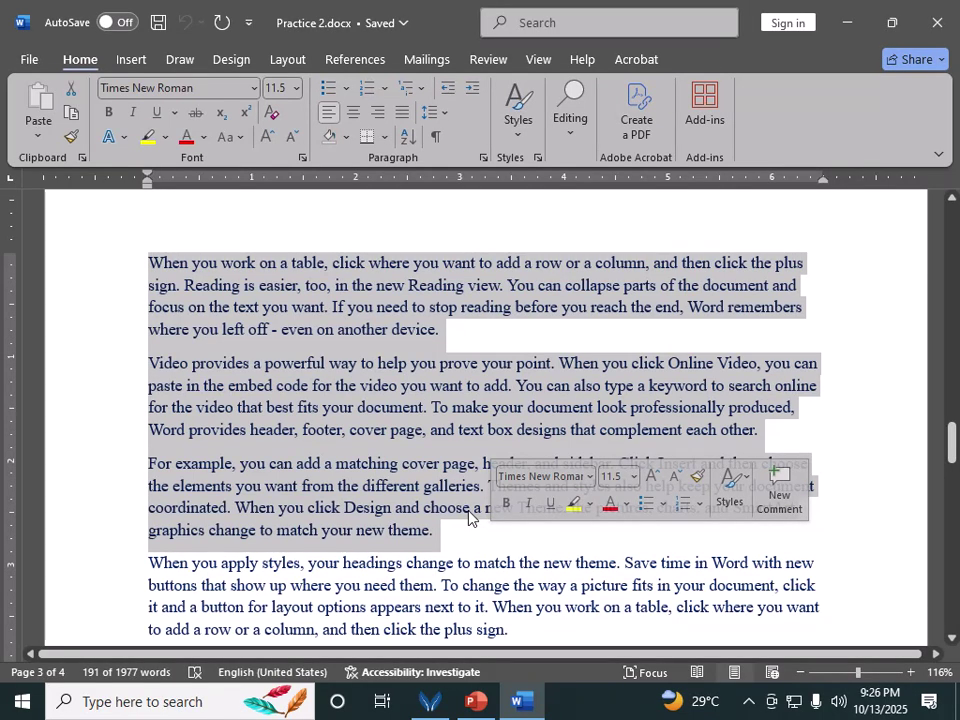
click(431, 112)
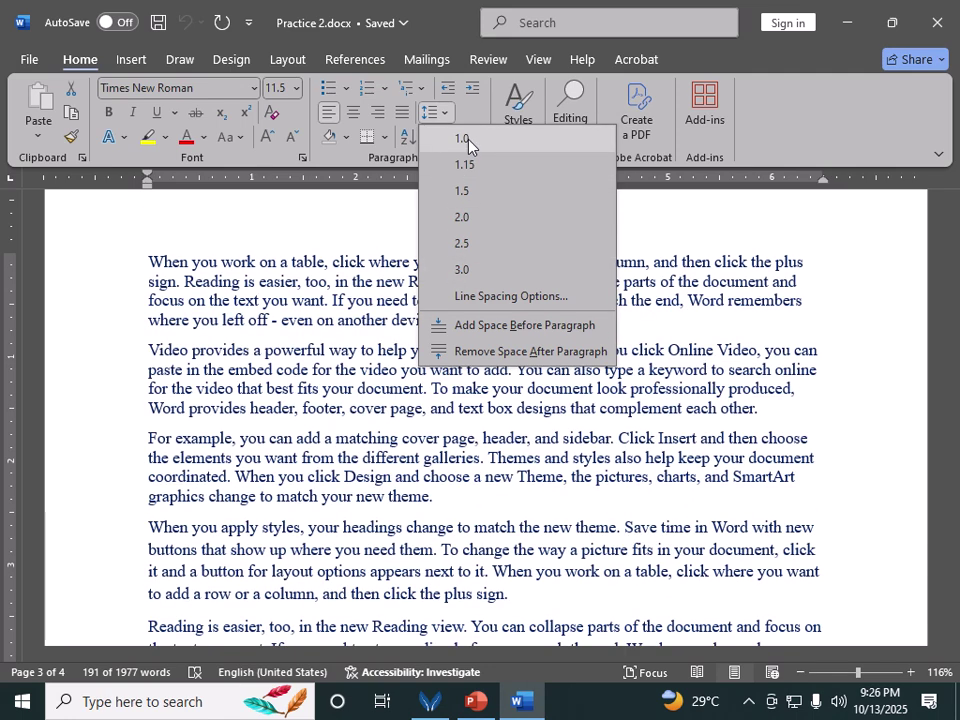
click(462, 138)
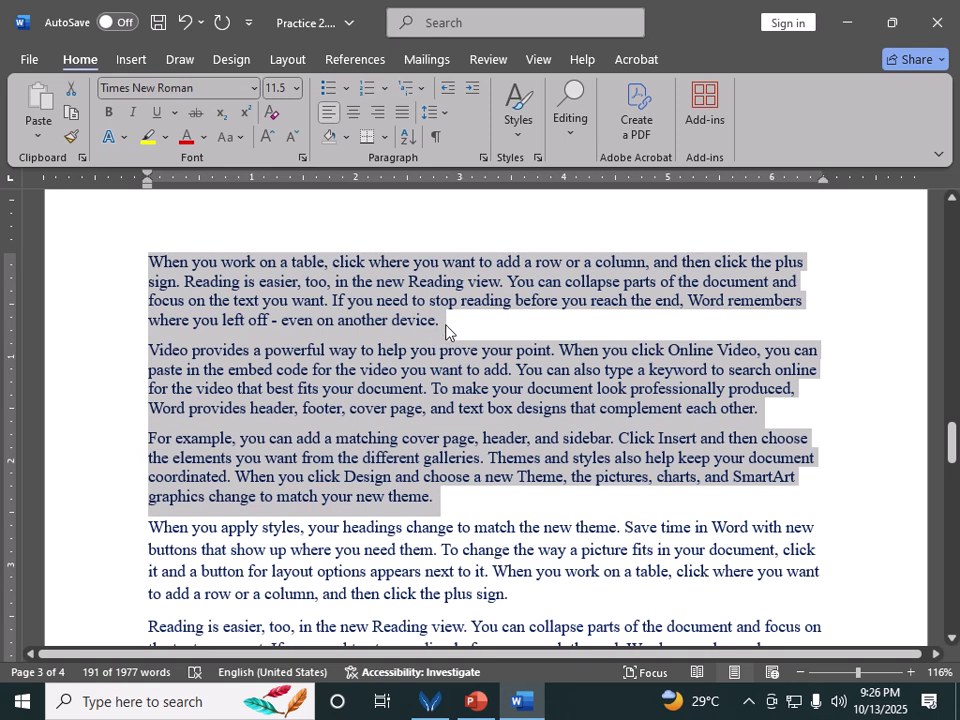
Show the formatting marks to examine where the paragraphs end, and hide them again
click(435, 136)
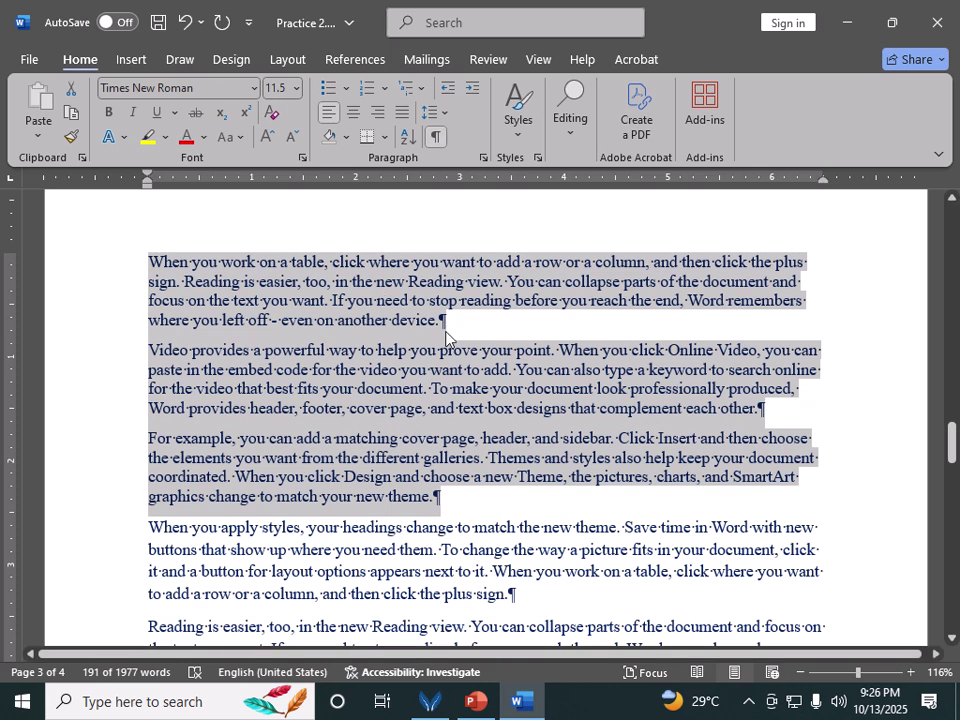
click(435, 136)
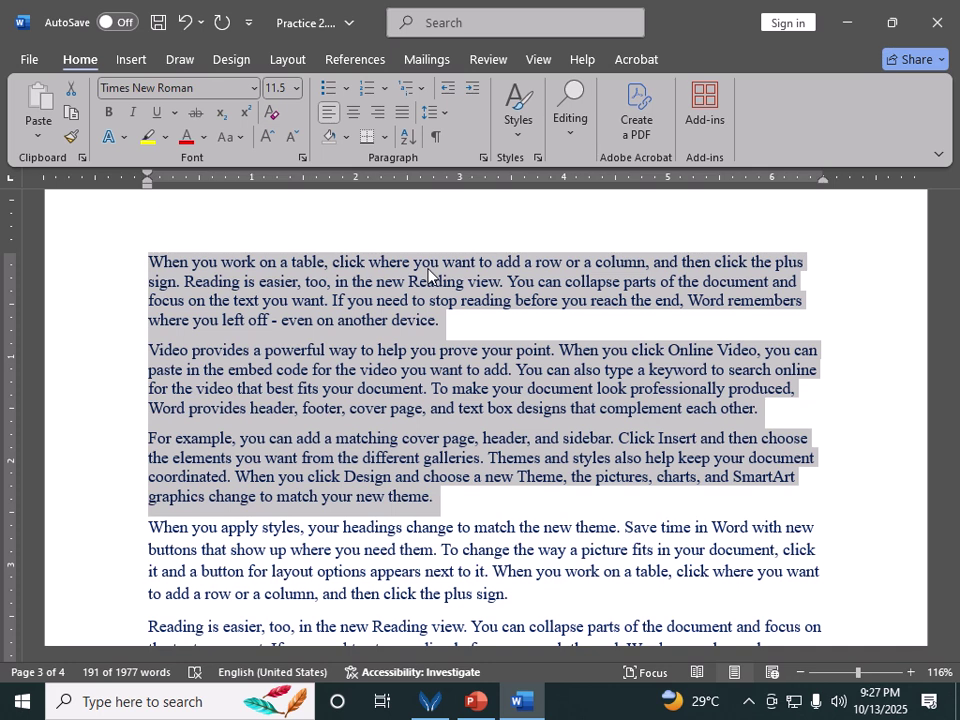
Change the line spacing of the three selected paragraphs to 1.5
click(431, 112)
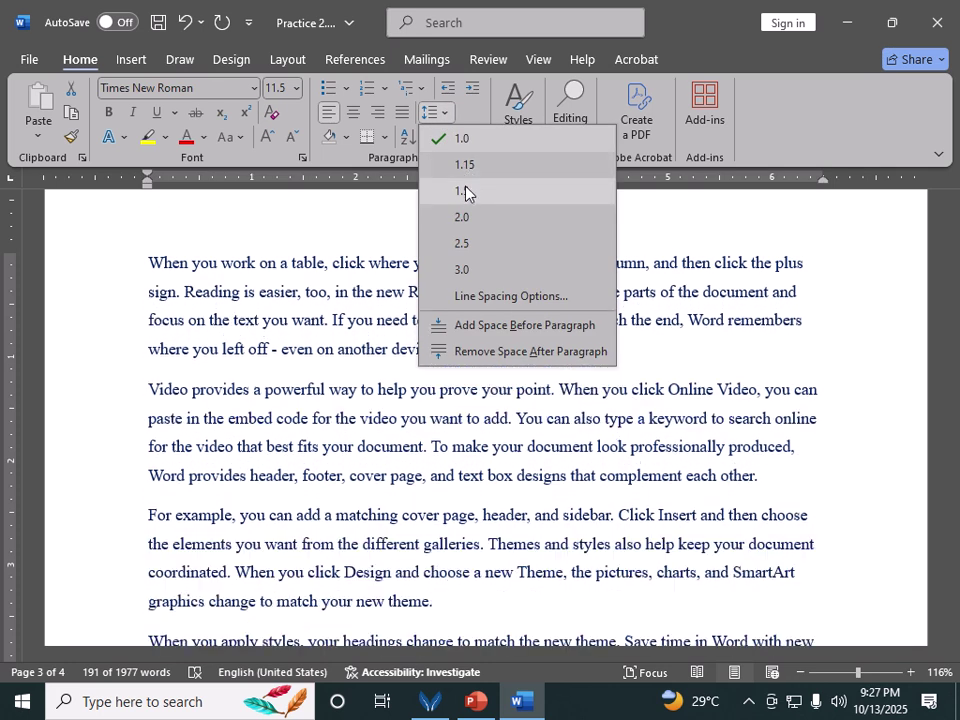
click(465, 193)
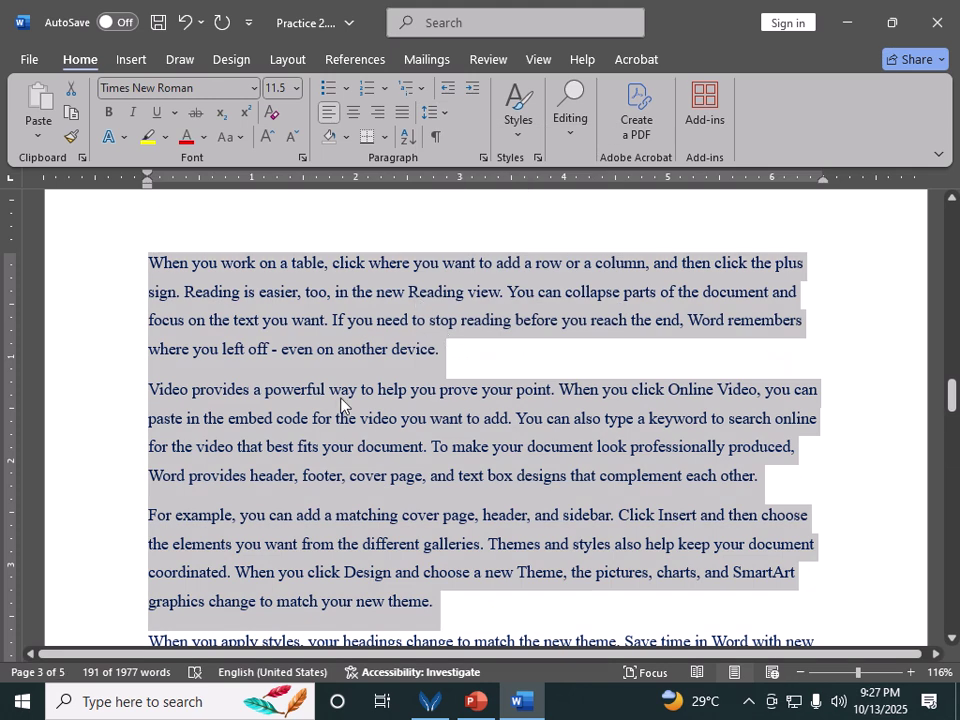
scroll(360, 390, down, 1)
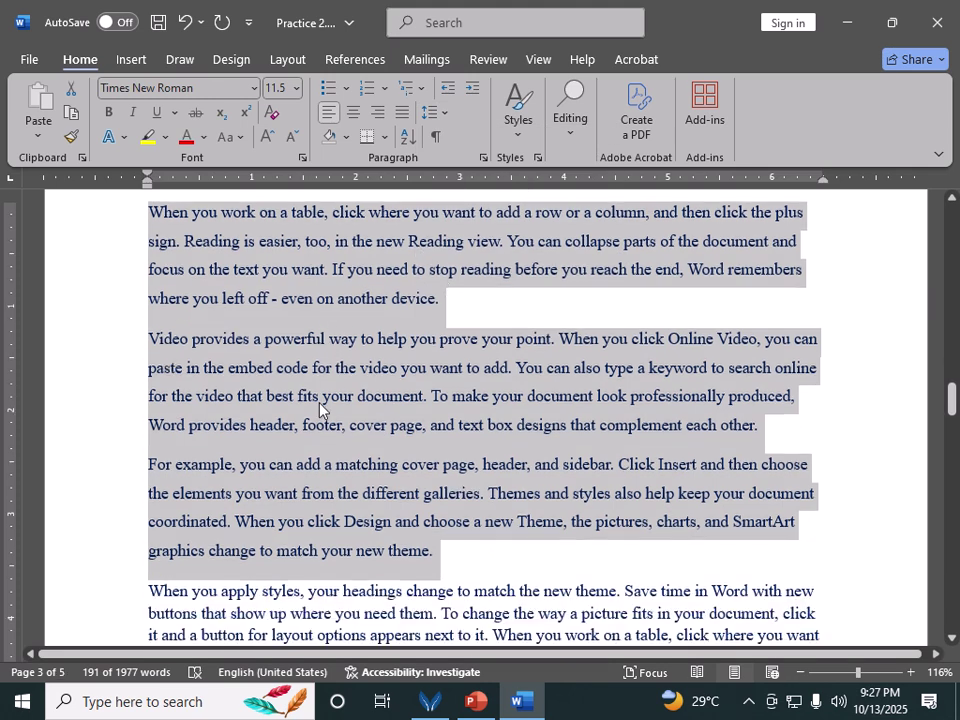
scroll(338, 420, up, 2)
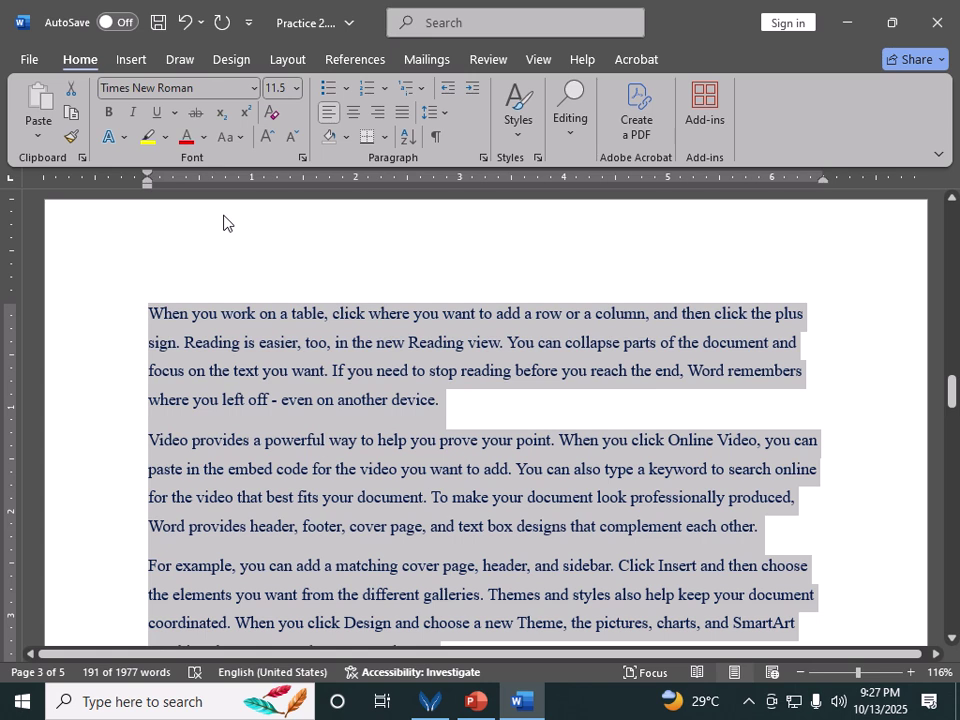
triple_click(90, 358)
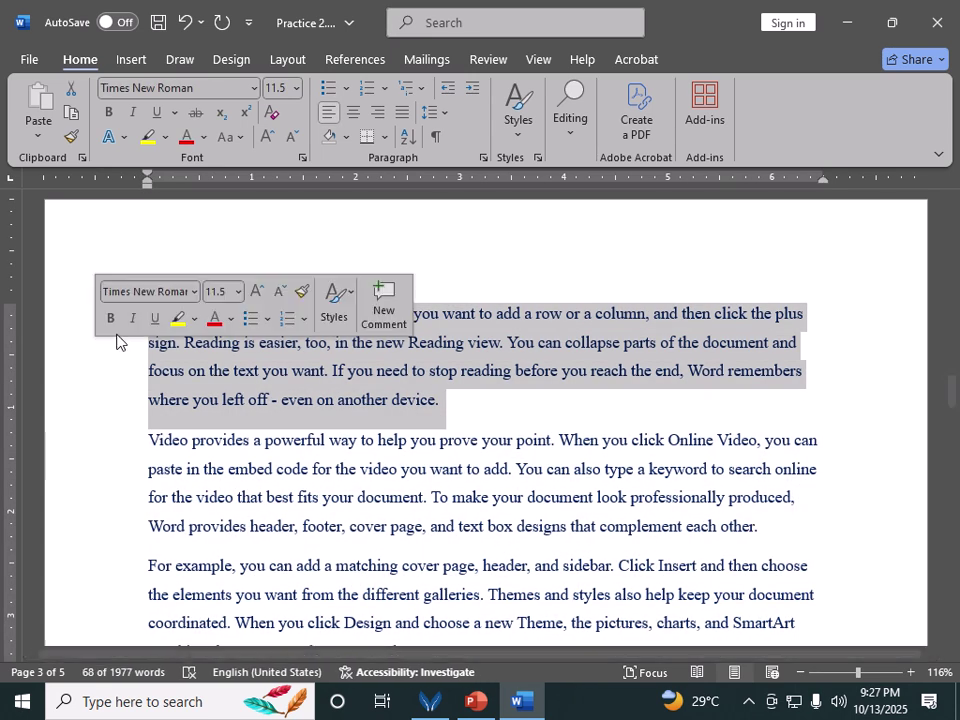
triple_click(90, 371)
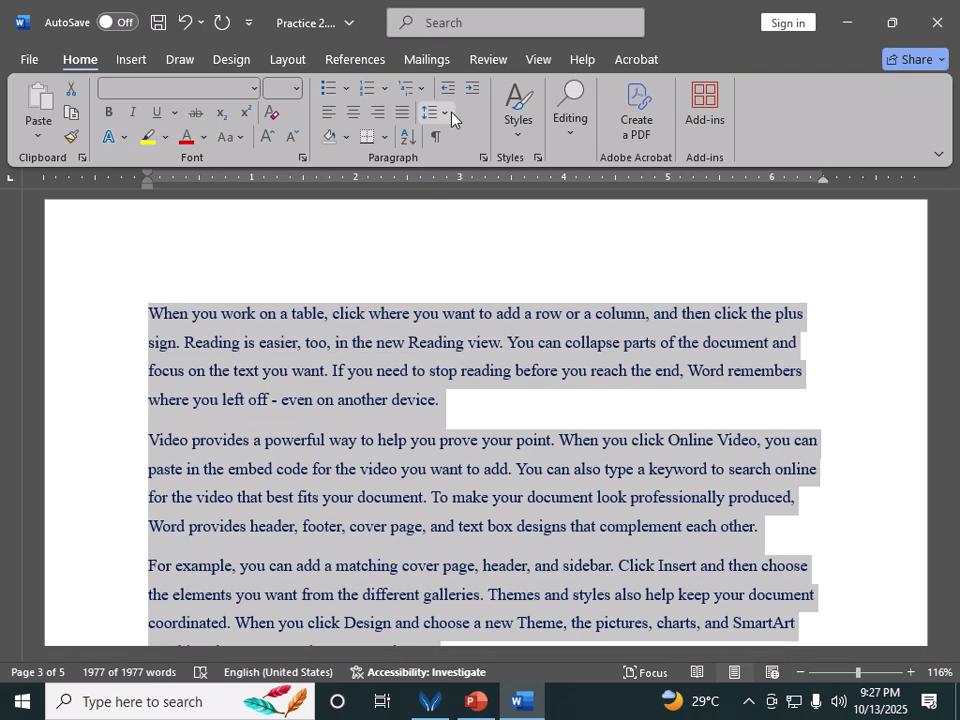
click(430, 528)
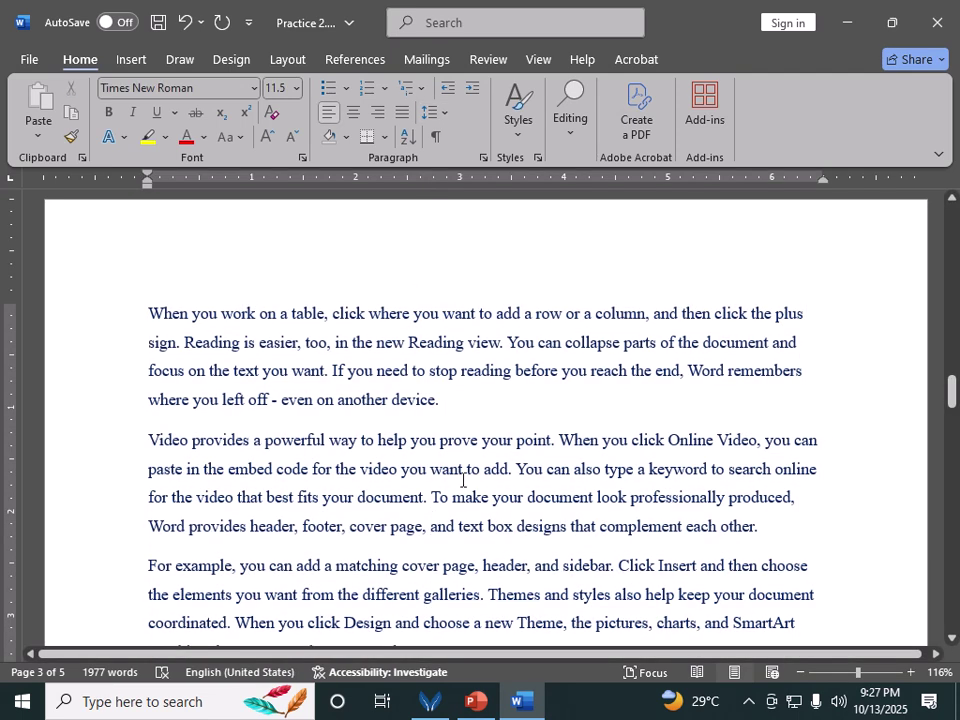
Add space before the paragraph that begins "Video provides a powerful way"
triple_click(464, 472)
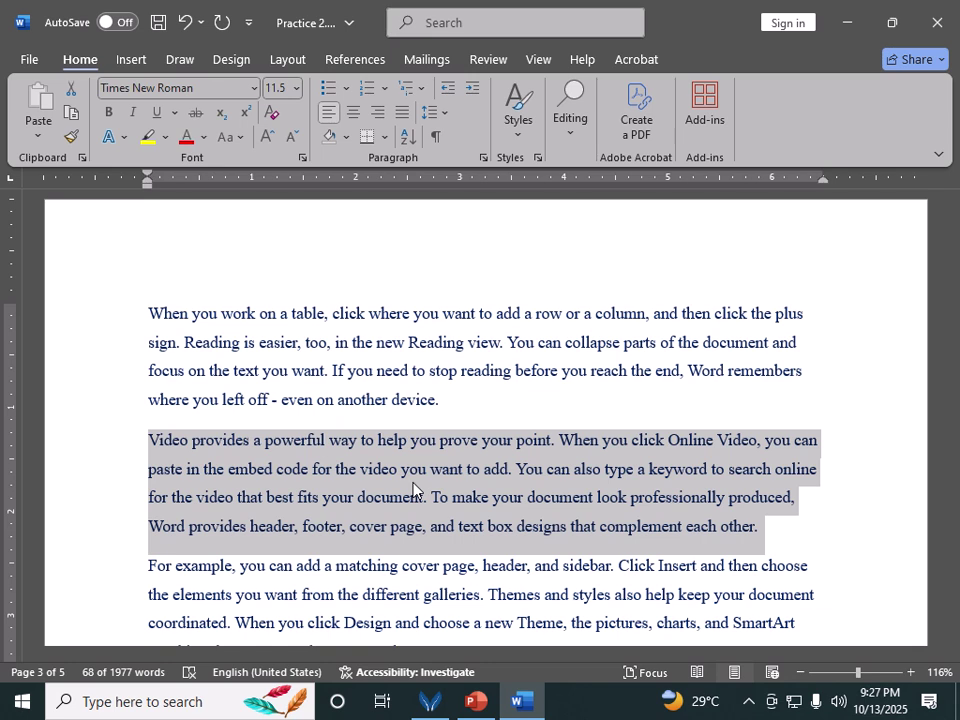
click(445, 113)
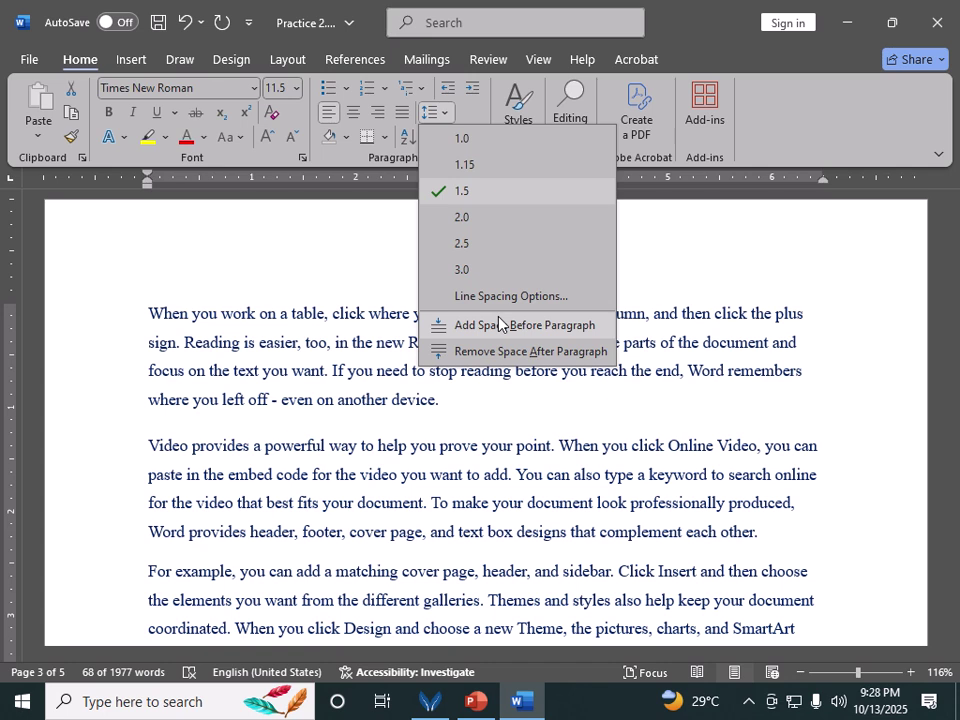
click(498, 323)
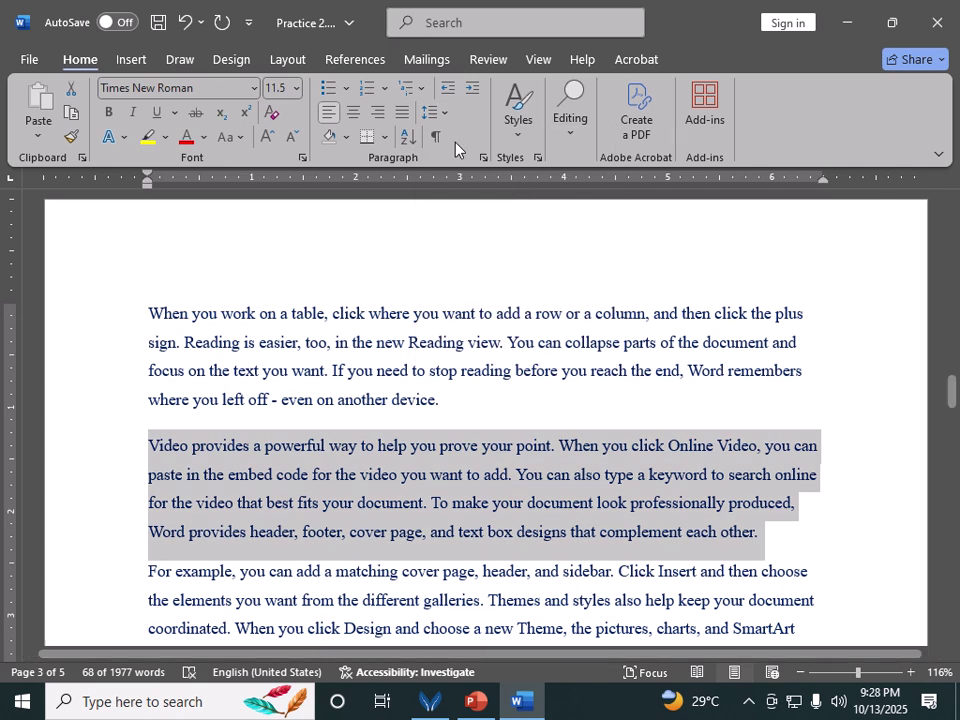
Set the spacing before the selected "Video provides" paragraph to 42 pt in the line spacing options
click(434, 112)
click(510, 296)
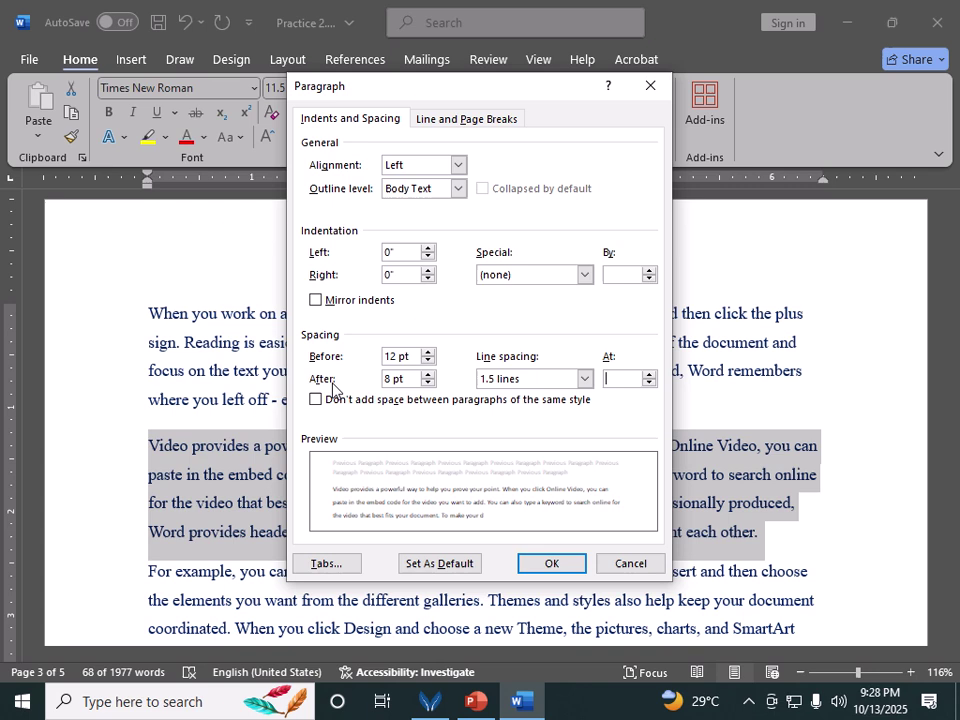
click(426, 355)
click(428, 352)
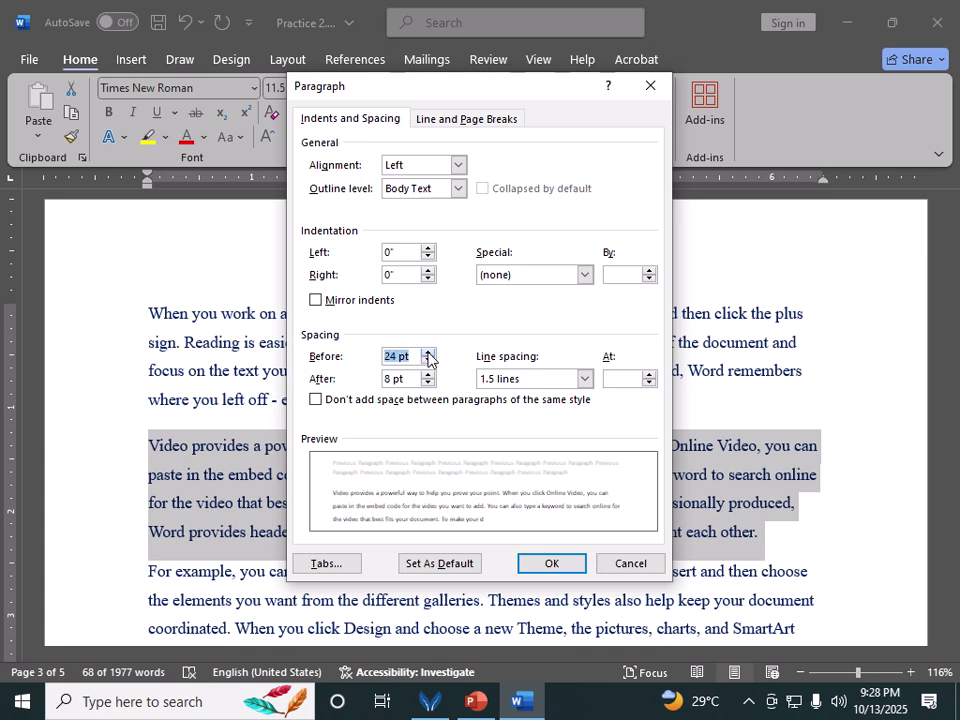
click(428, 352)
click(428, 352)
click(428, 352)
click(428, 352)
click(551, 564)
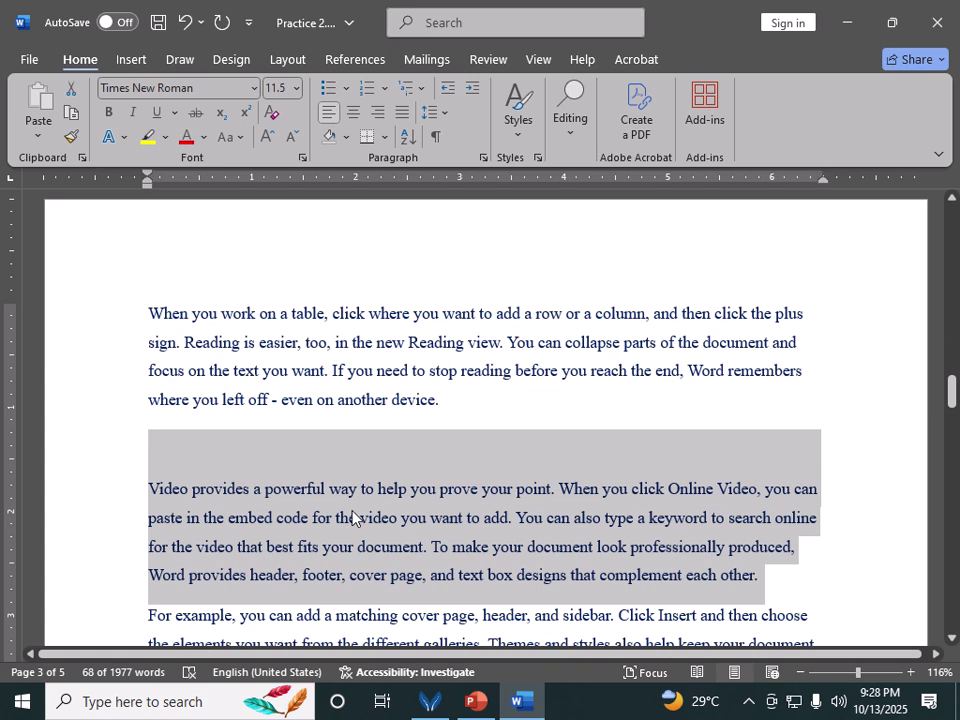
Set the spacing after the selected "Video provides" paragraph to 36 pt in the line spacing options
click(446, 117)
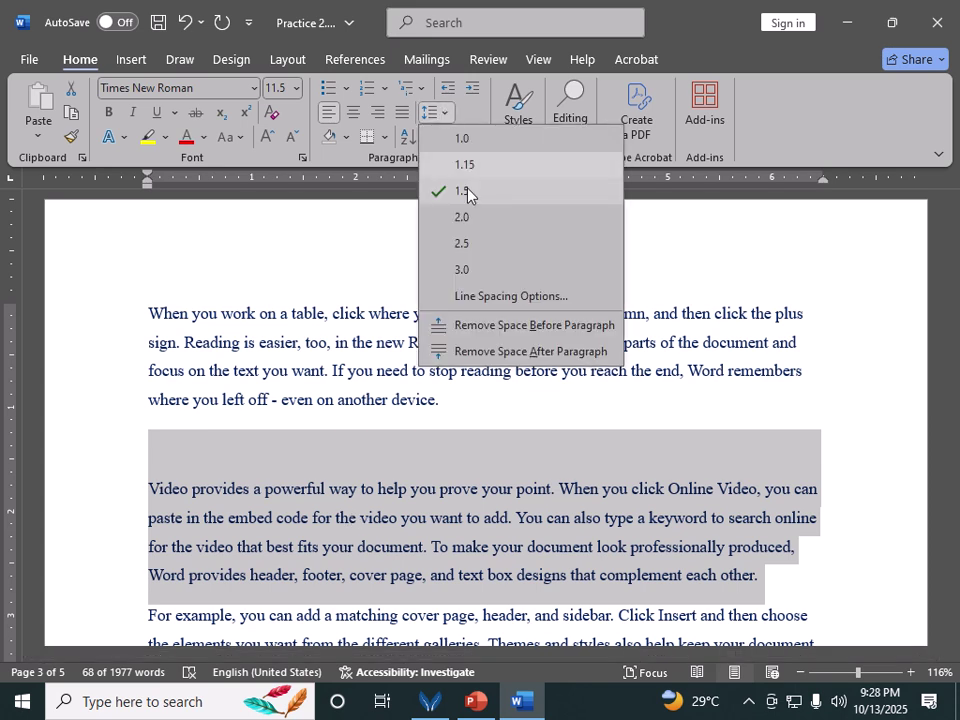
click(480, 296)
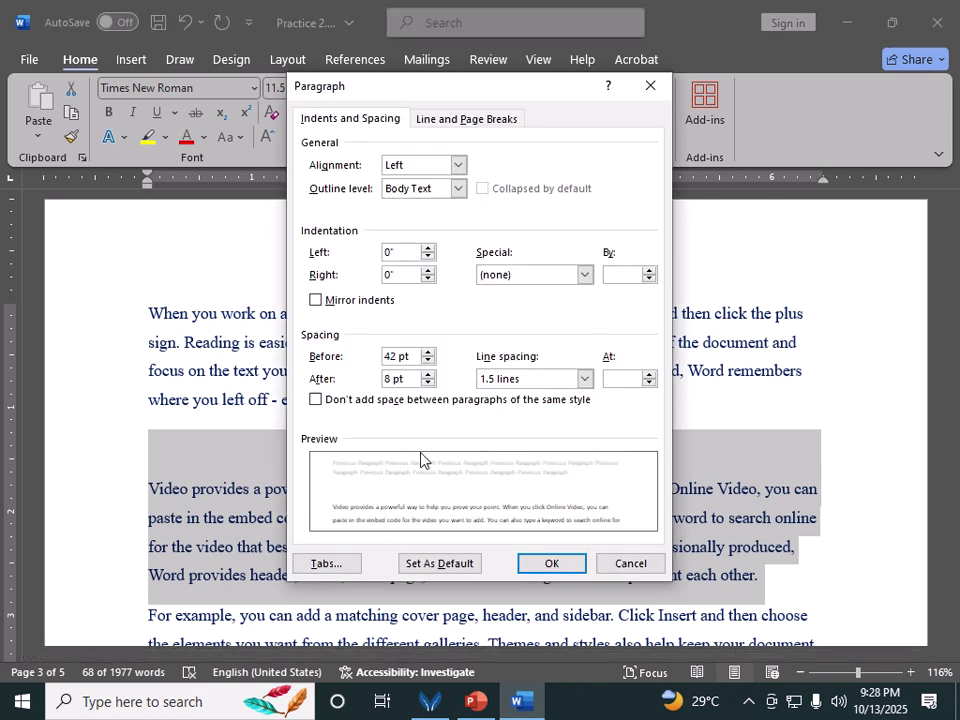
click(428, 373)
click(428, 373)
click(428, 373)
click(428, 373)
click(428, 373)
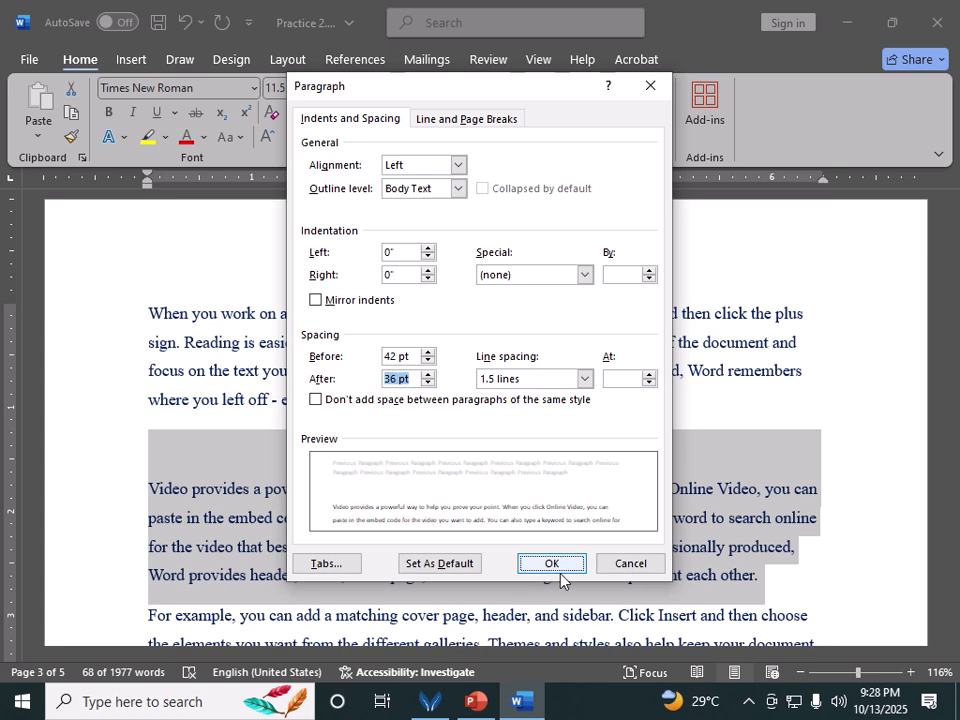
click(551, 563)
scroll(371, 546, down, 4)
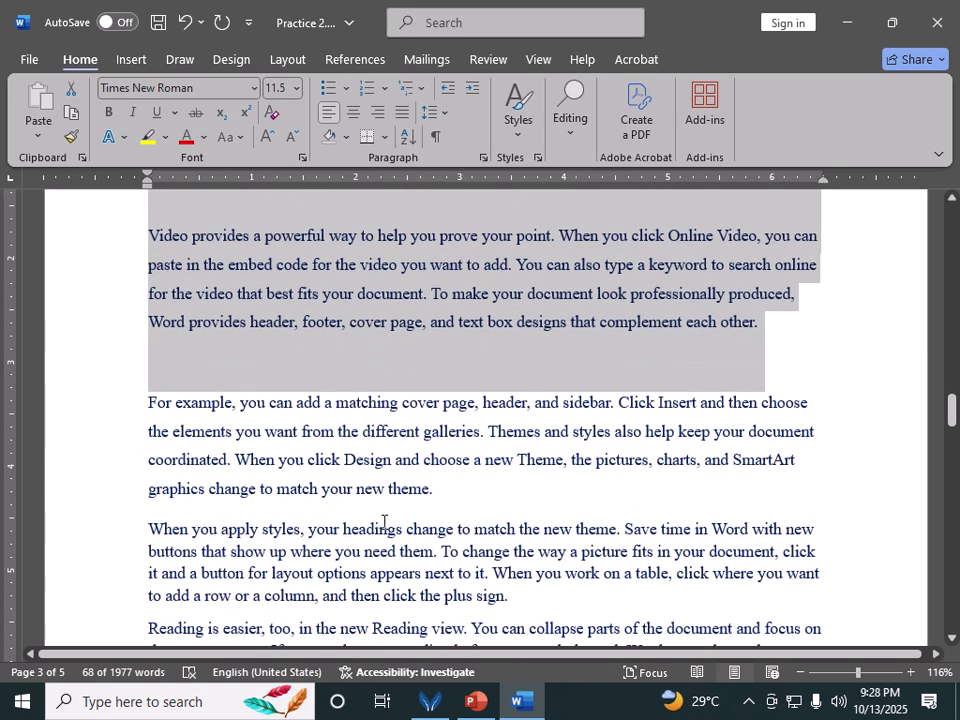
scroll(386, 521, up, 3)
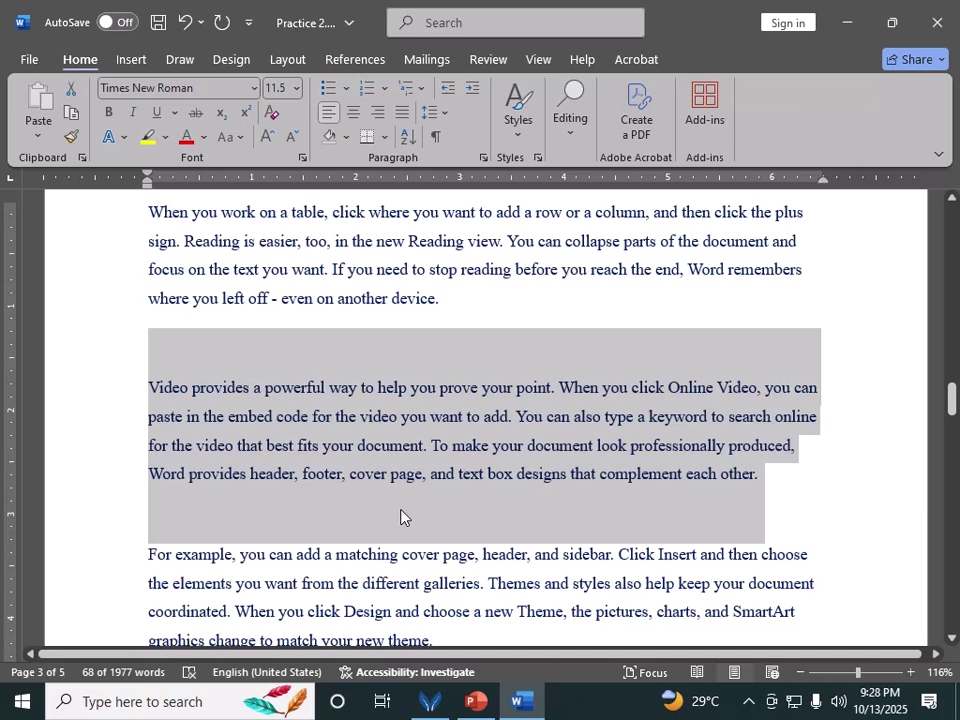
Select the entire document and set the paragraph spacing before and after to 0 pt in the line spacing options
click(433, 113)
click(94, 401)
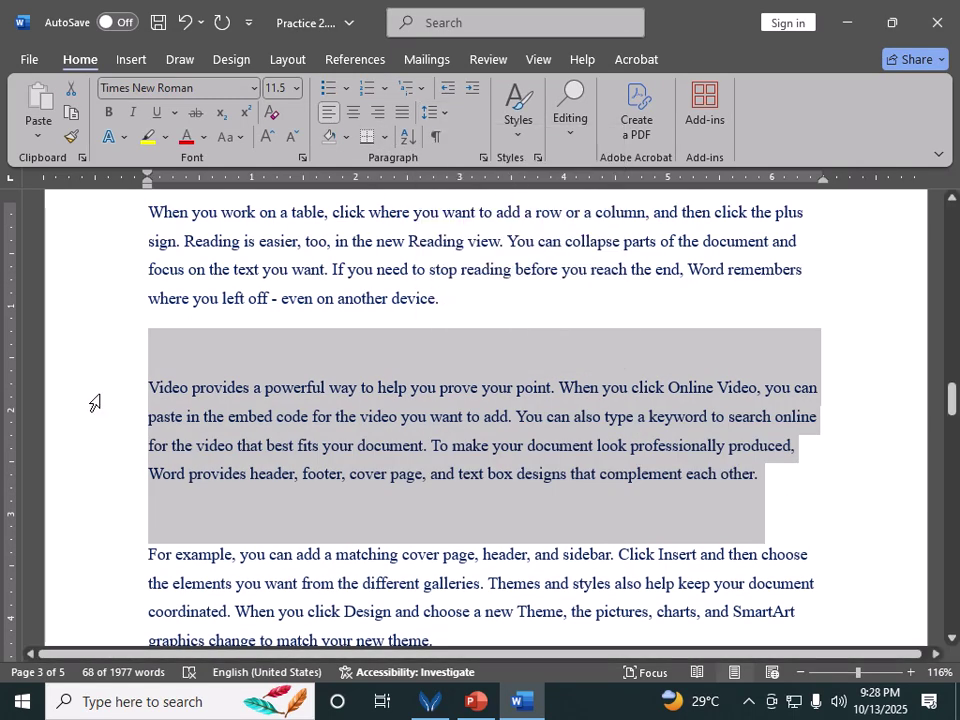
triple_click(94, 401)
double_click(93, 401)
click(93, 401)
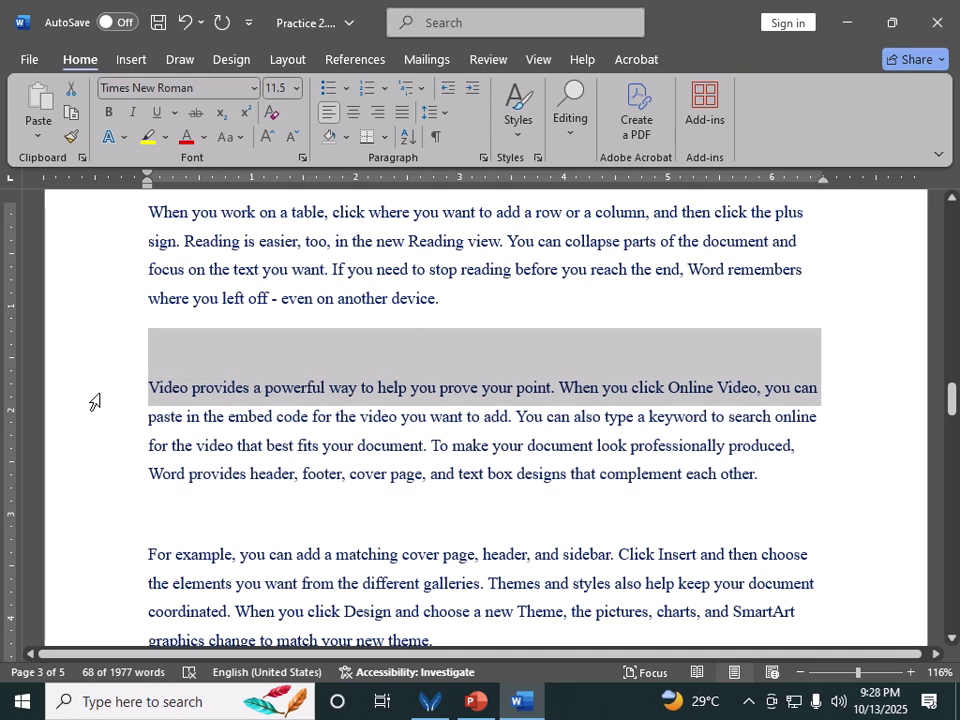
double_click(93, 401)
click(433, 113)
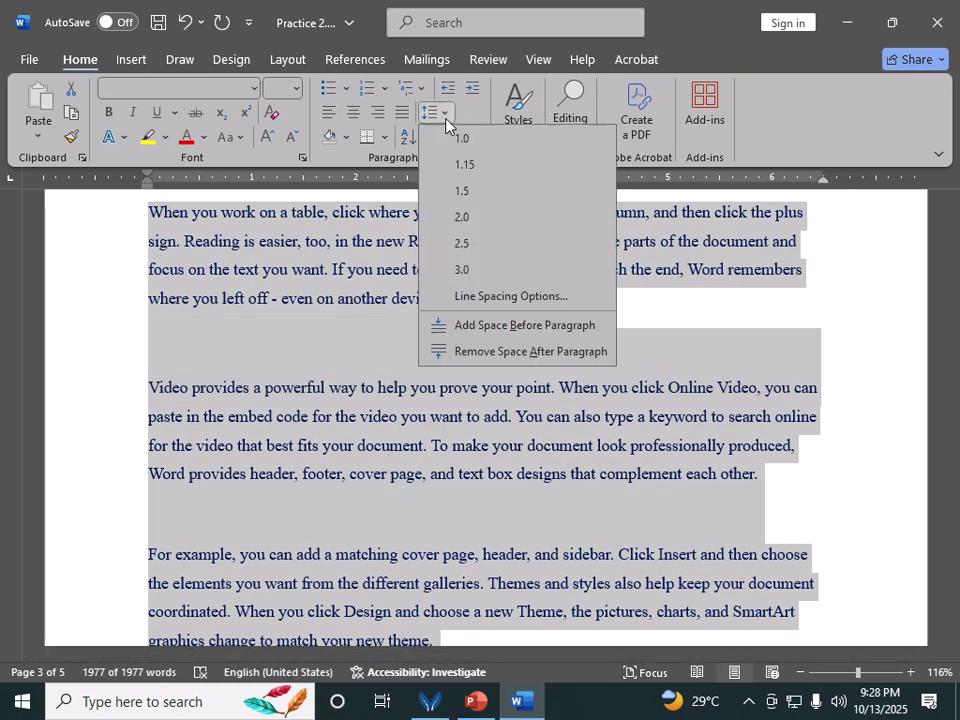
click(497, 297)
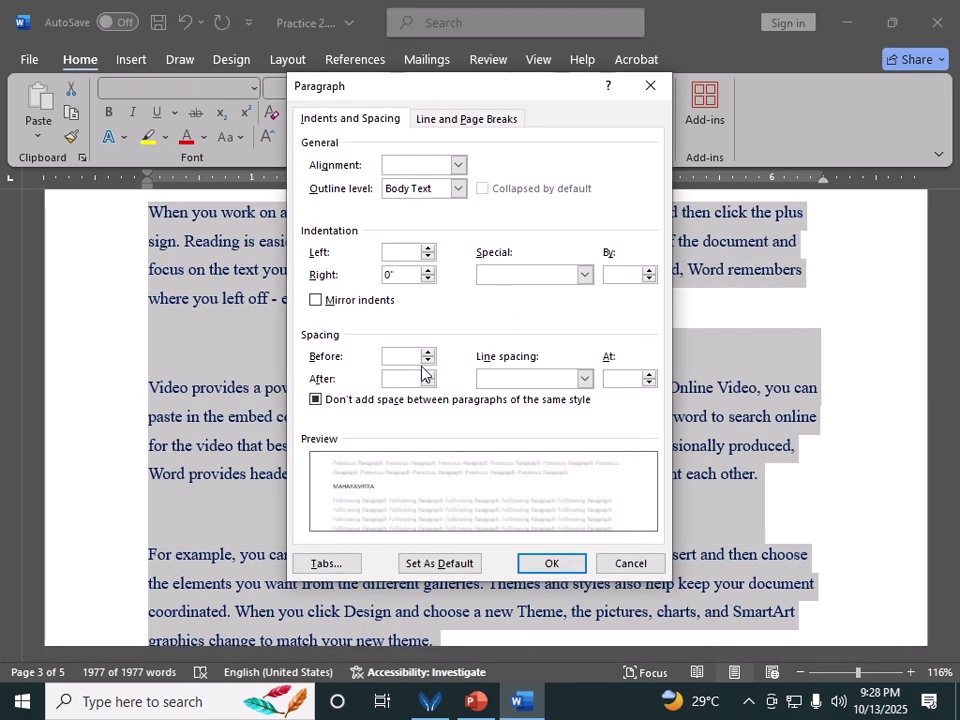
click(428, 356)
click(427, 377)
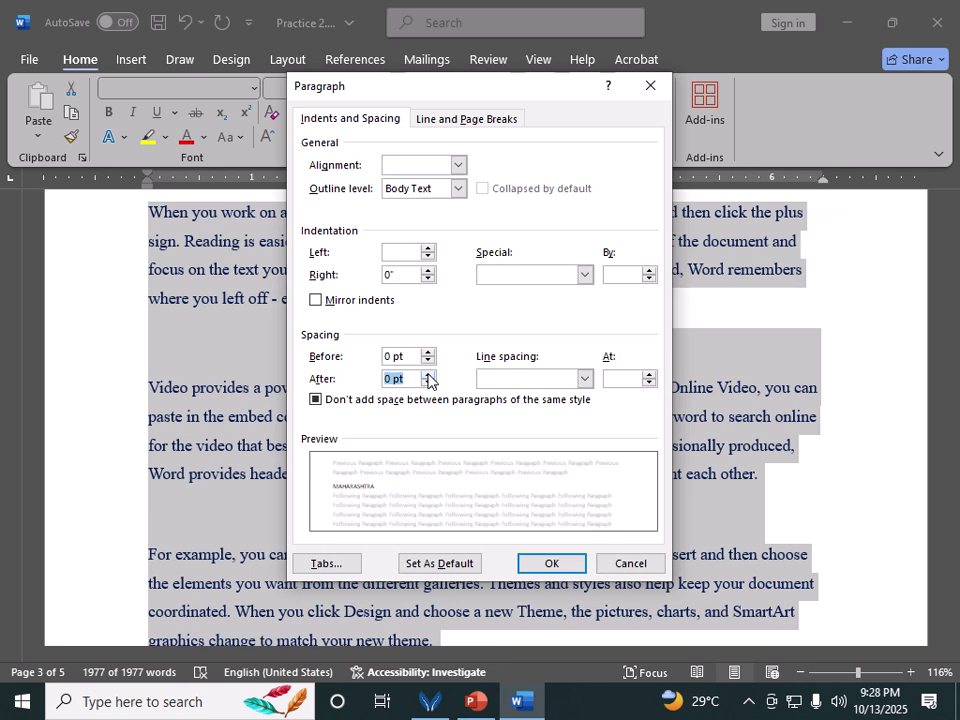
click(568, 565)
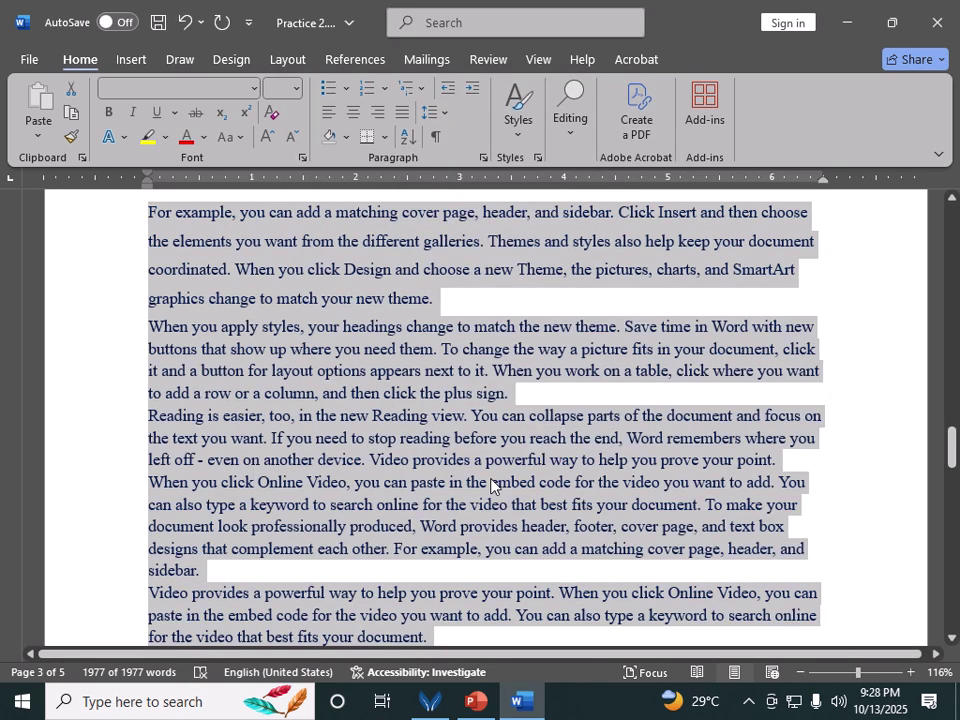
scroll(478, 478, down, 3)
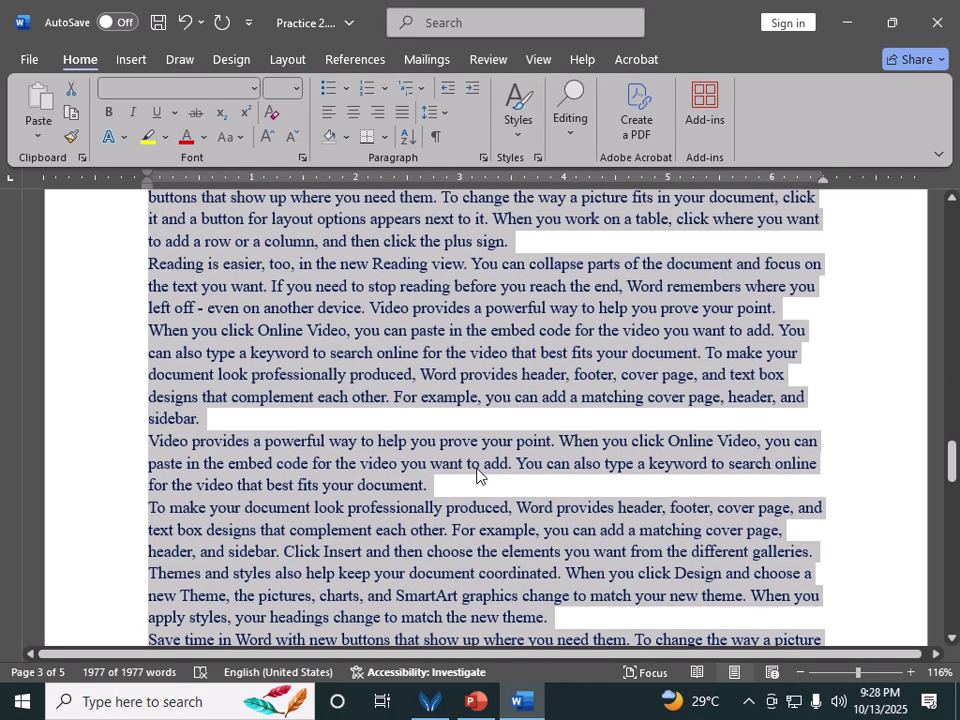
scroll(478, 475, up, 10)
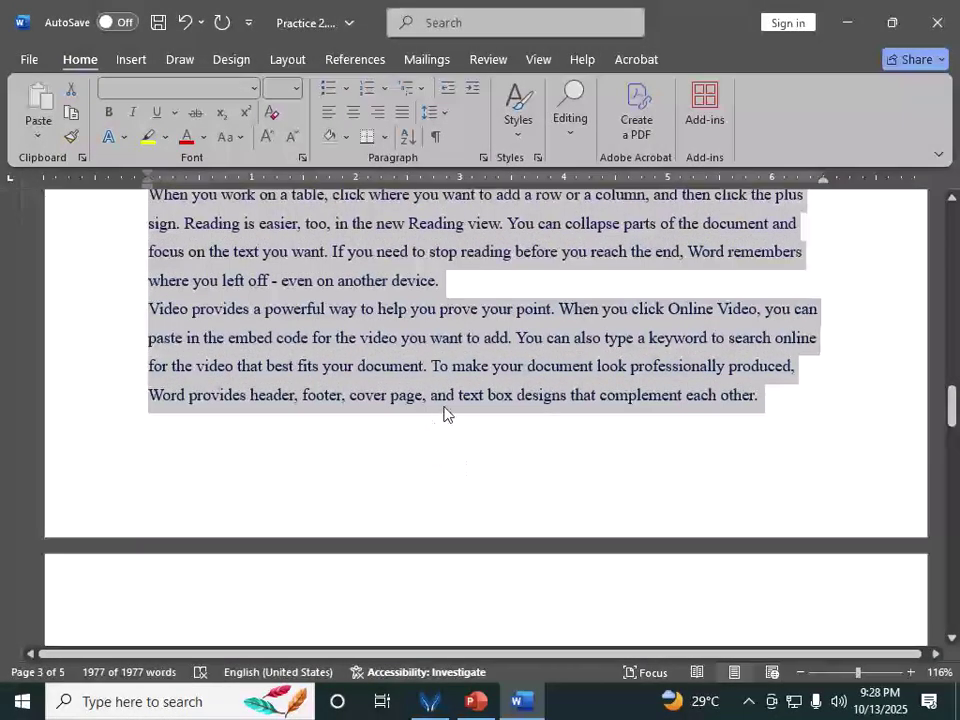
scroll(445, 413, up, 5)
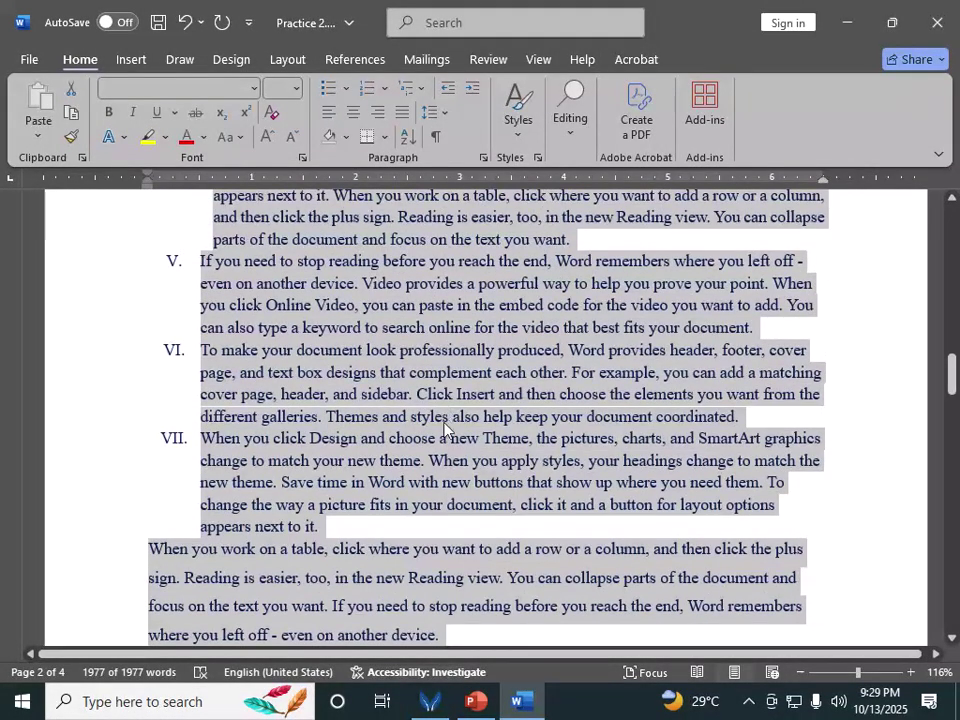
Set the spacing after to 12 pt for all selected paragraphs of the document in the line spacing options
click(449, 116)
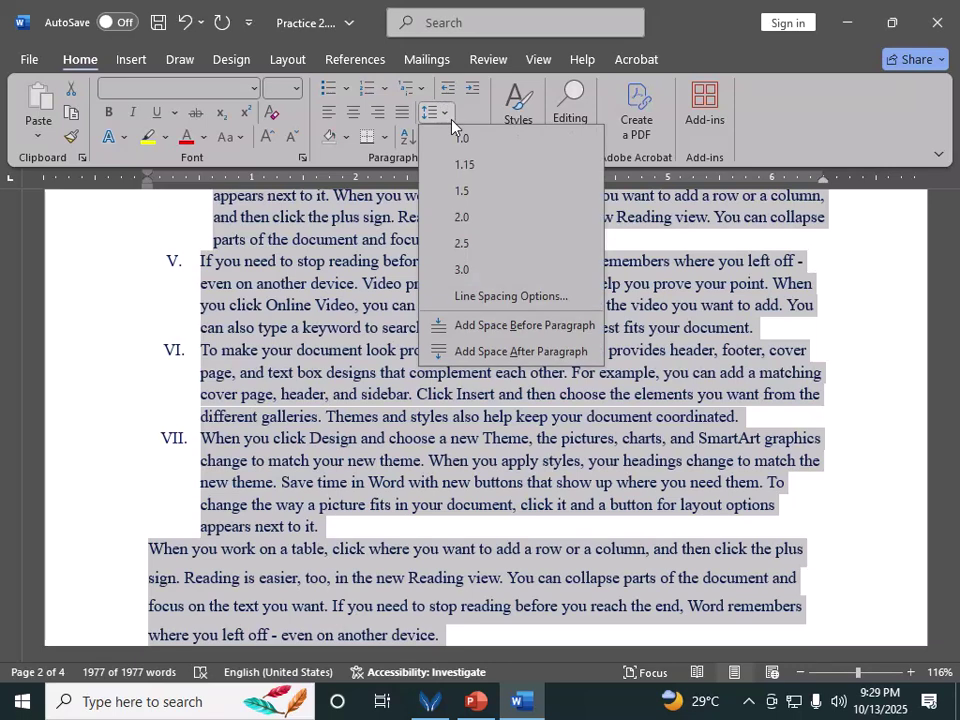
click(511, 296)
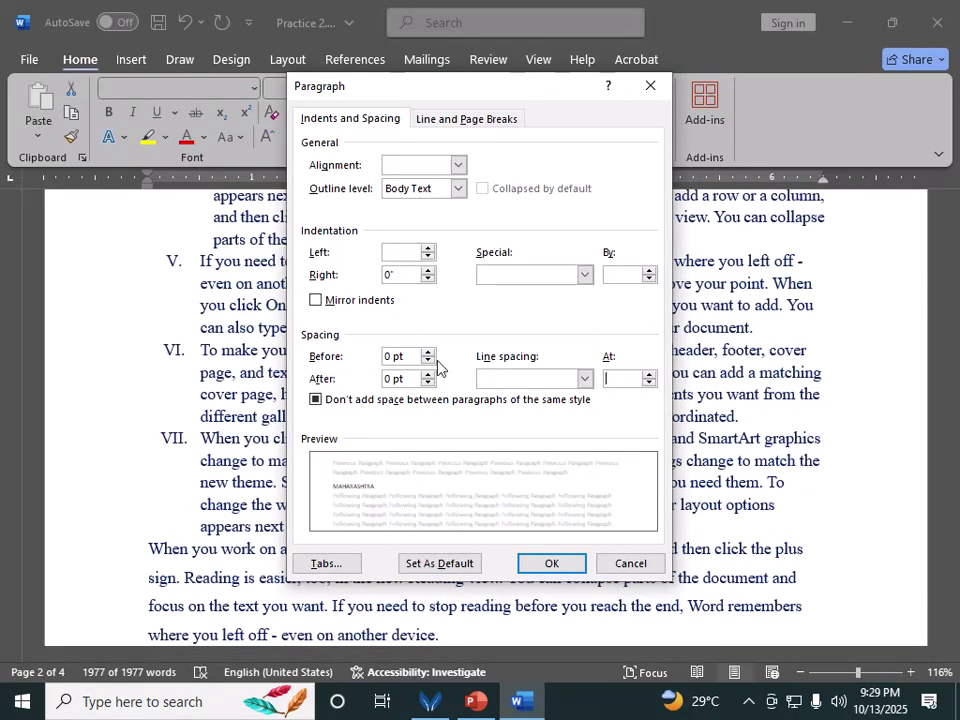
click(429, 374)
click(429, 374)
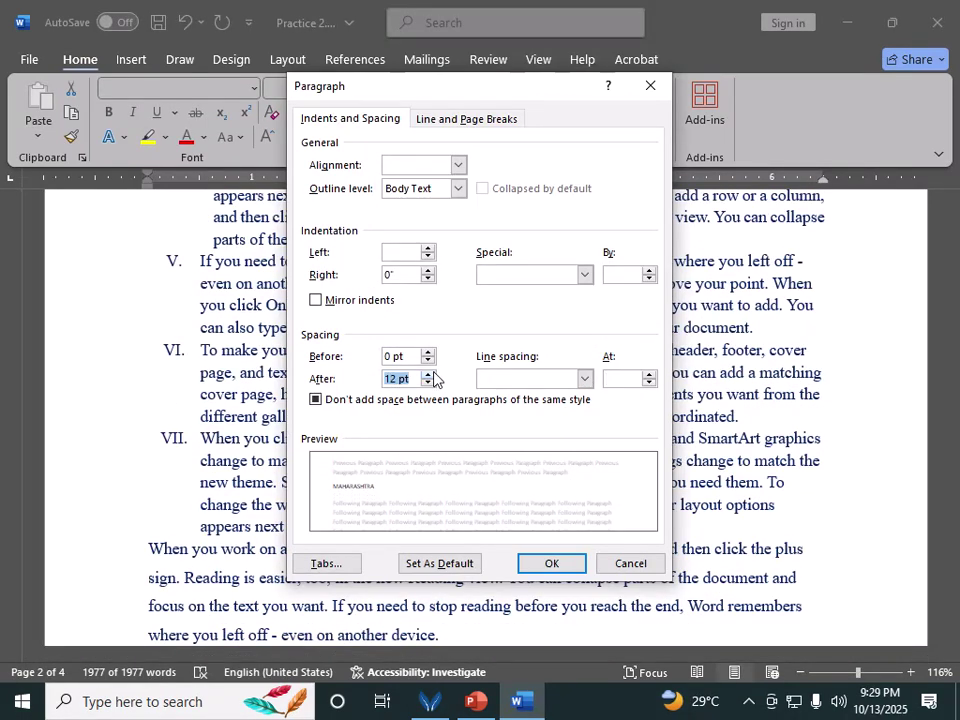
click(551, 564)
scroll(360, 465, up, 2)
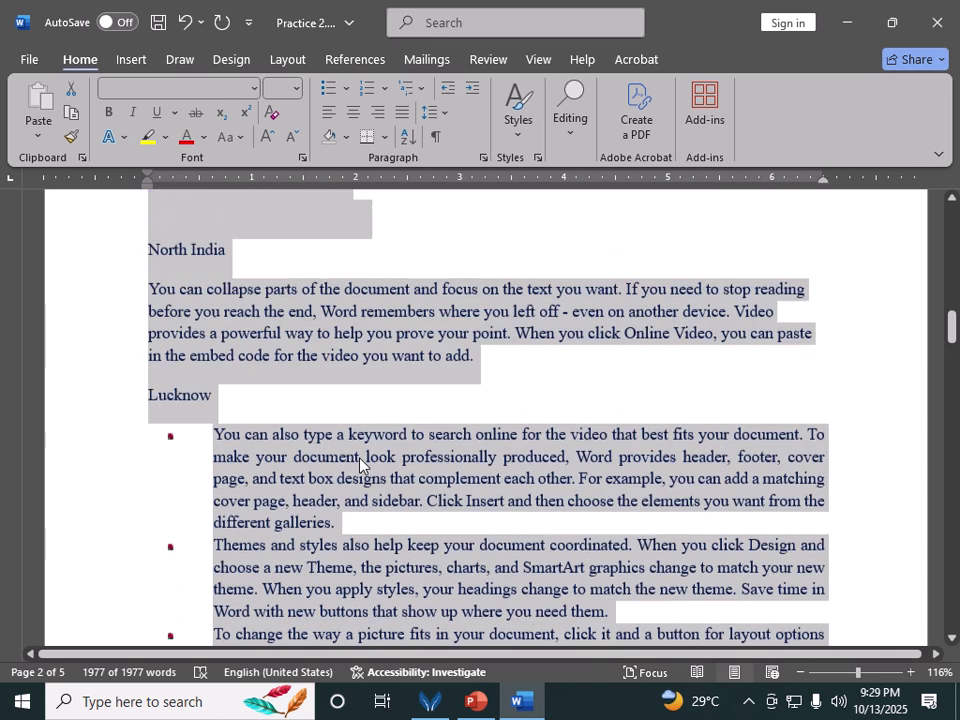
scroll(360, 465, up, 3)
scroll(355, 455, up, 5)
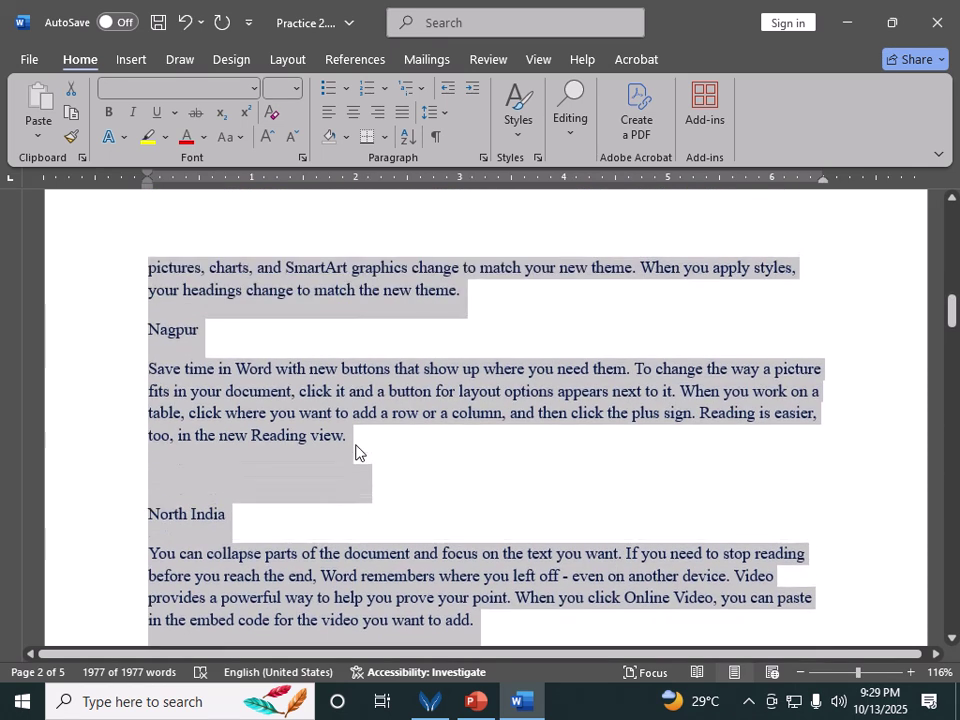
scroll(358, 470, up, 15)
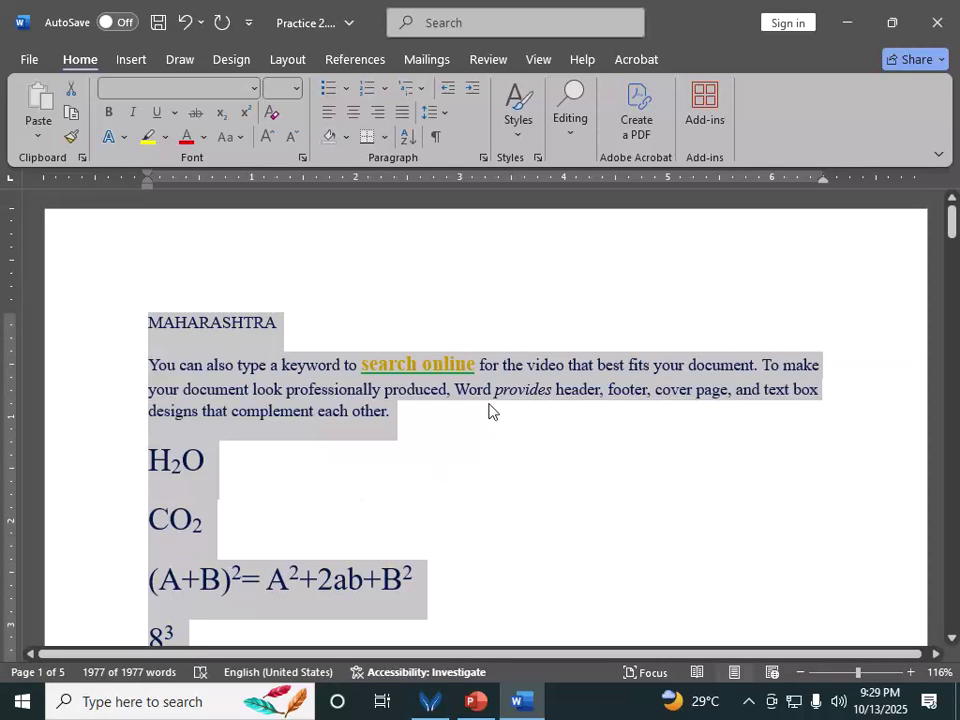
click(422, 431)
drag(278, 390, 324, 393)
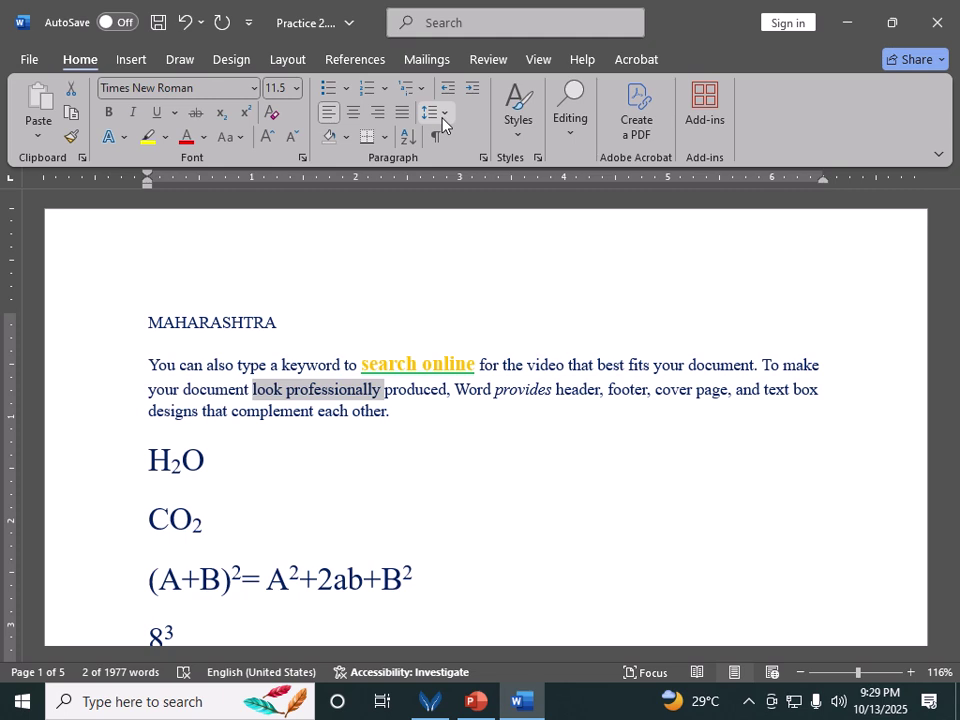
click(324, 339)
Sort the three bulleted paragraphs under the Lucknow heading as text in ascending order
scroll(304, 345, down, 1)
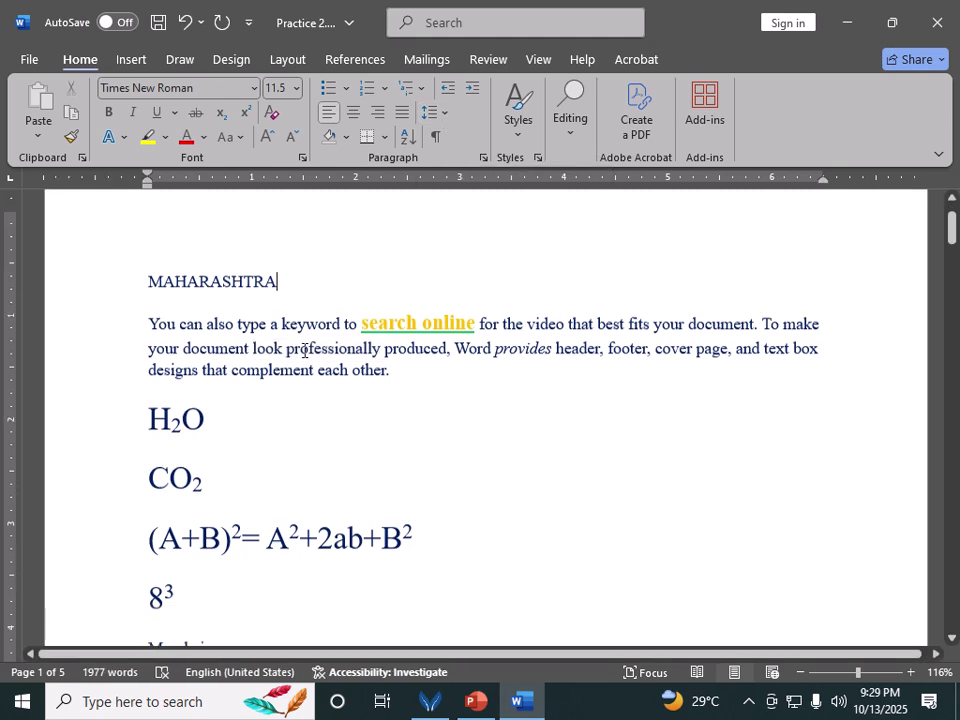
scroll(304, 350, down, 15)
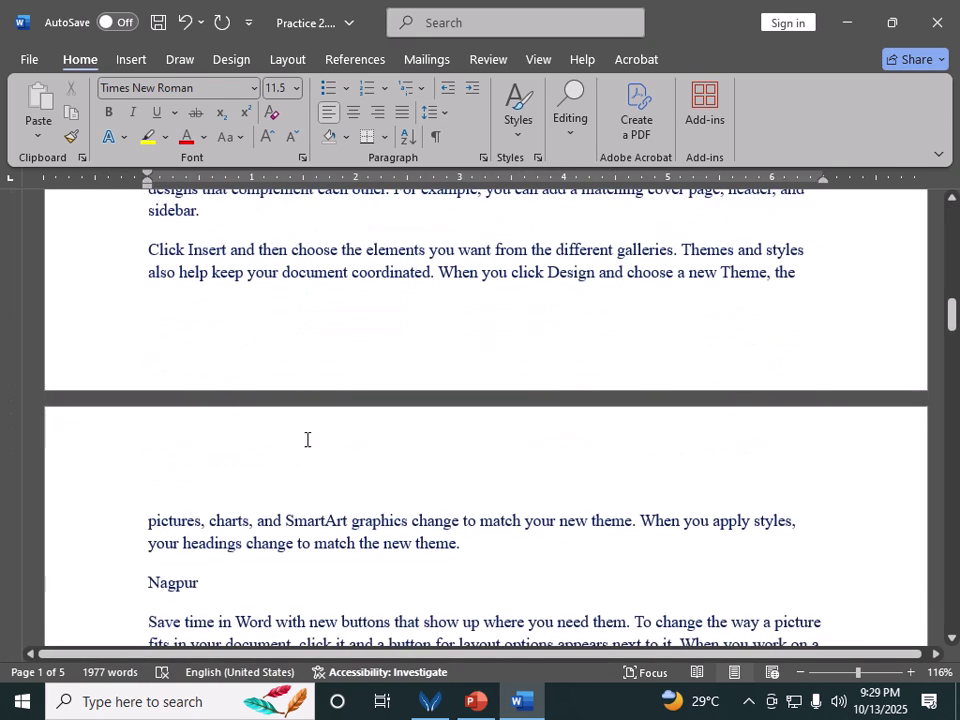
scroll(307, 439, down, 8)
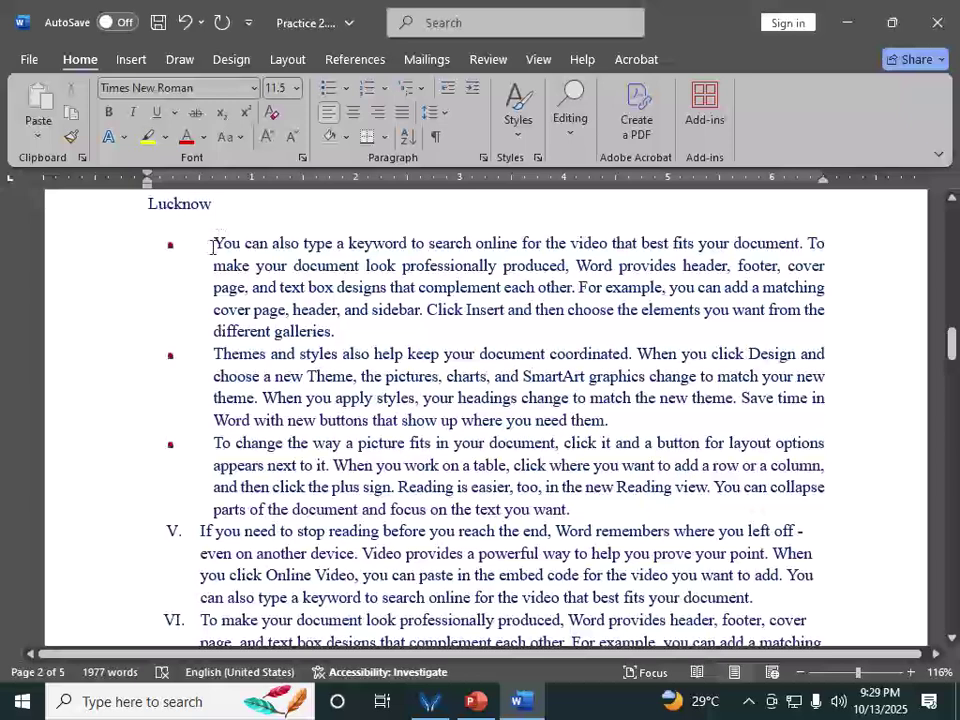
drag(212, 247, 572, 519)
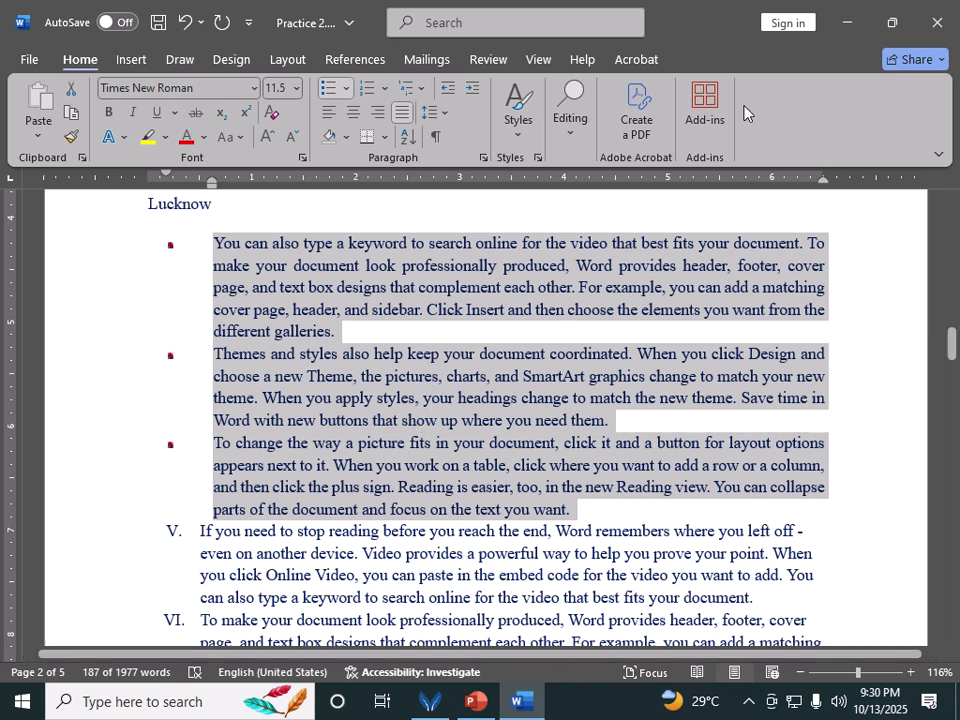
click(407, 141)
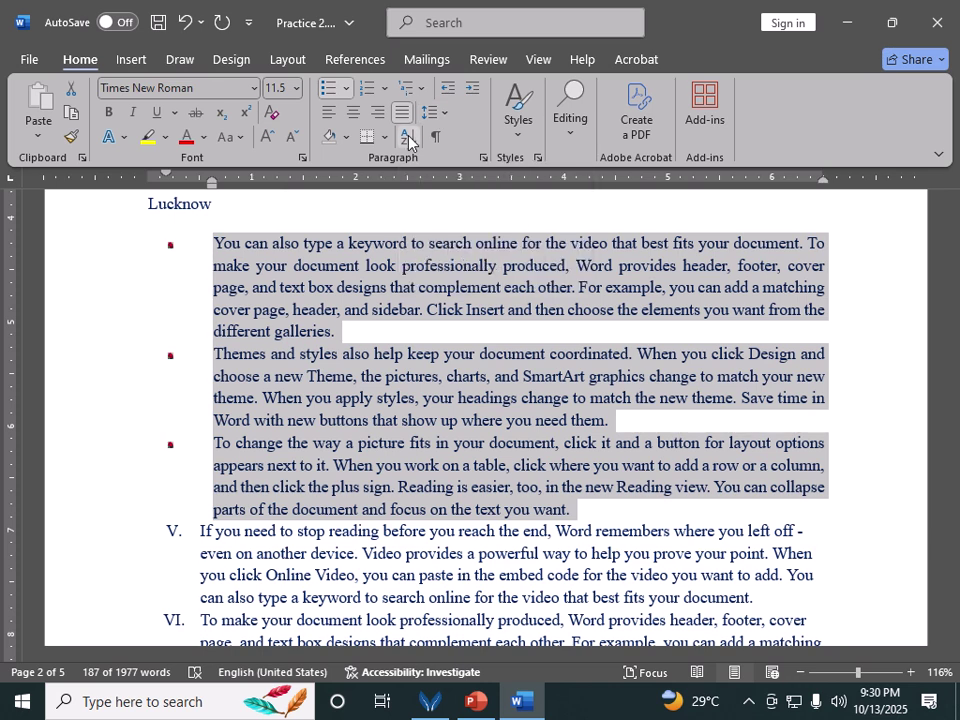
drag(457, 188, 640, 143)
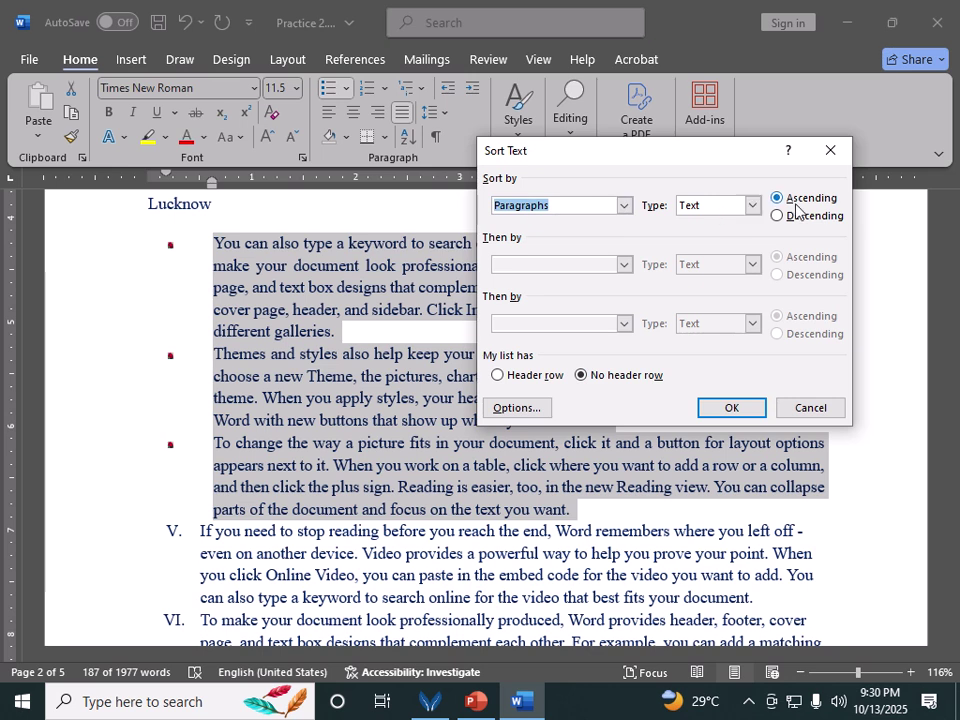
click(733, 406)
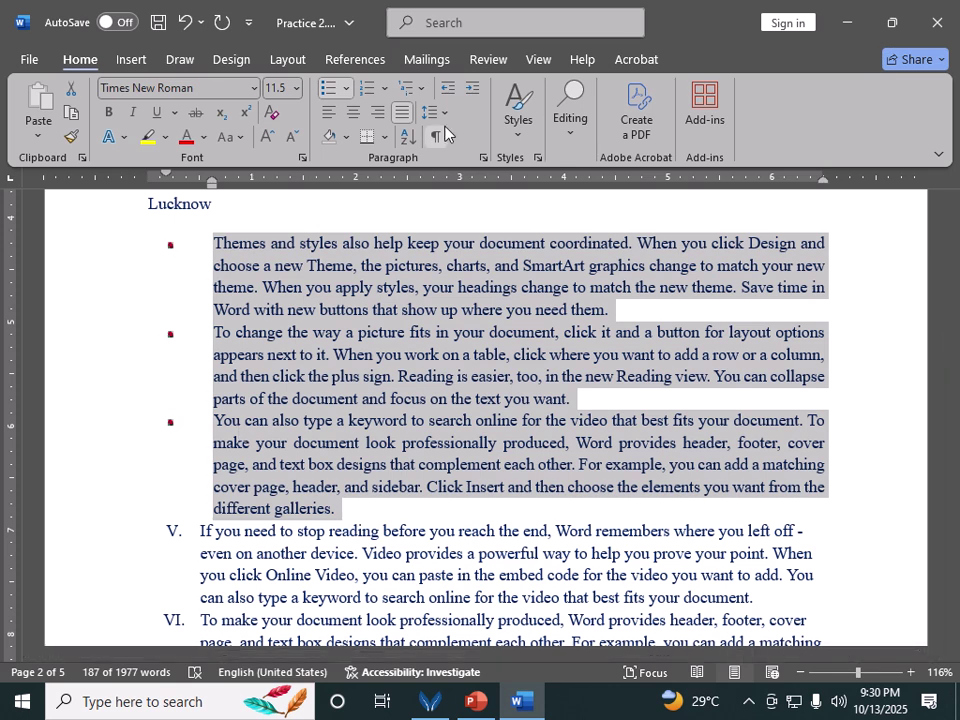
Sort the three selected bulleted paragraphs under Lucknow in descending order
click(407, 137)
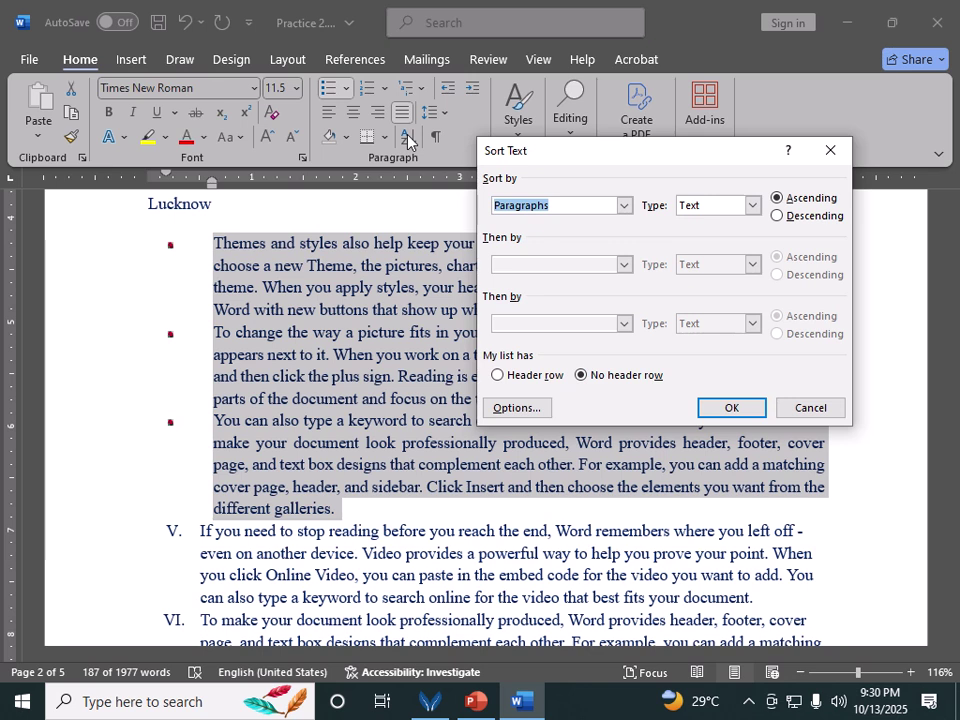
click(778, 217)
click(732, 407)
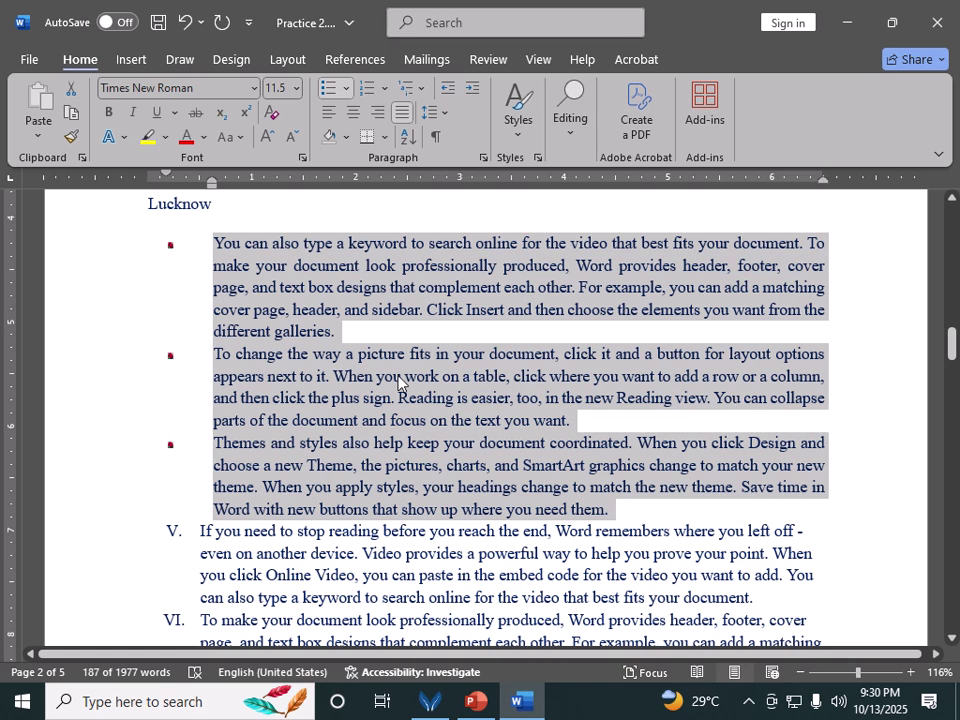
On page 4, below the paragraph ending "best fits your document.", leave a blank line and enter 4596 and 654798 on separate lines
scroll(300, 370, down, 5)
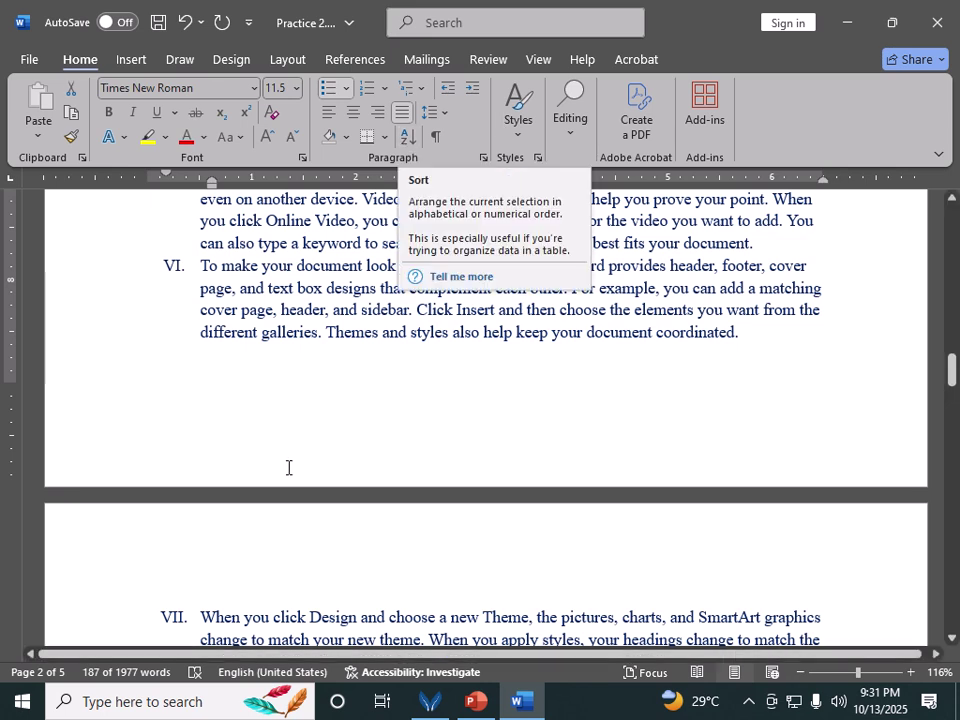
scroll(290, 468, down, 15)
scroll(318, 490, down, 2)
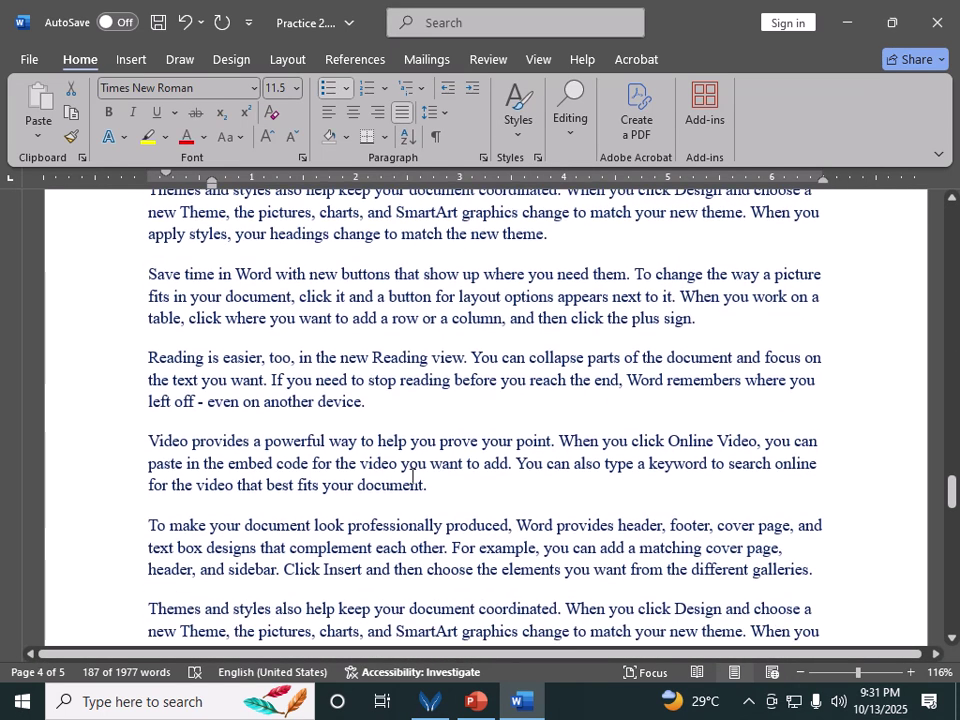
click(444, 484)
key(Return)
key(Return)
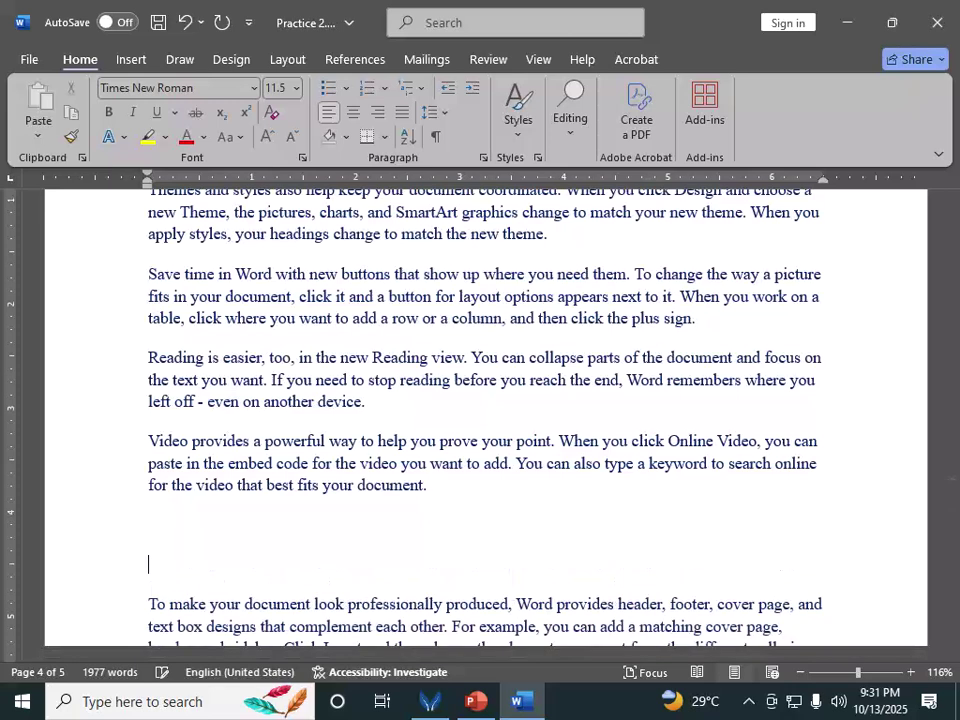
text(4596)
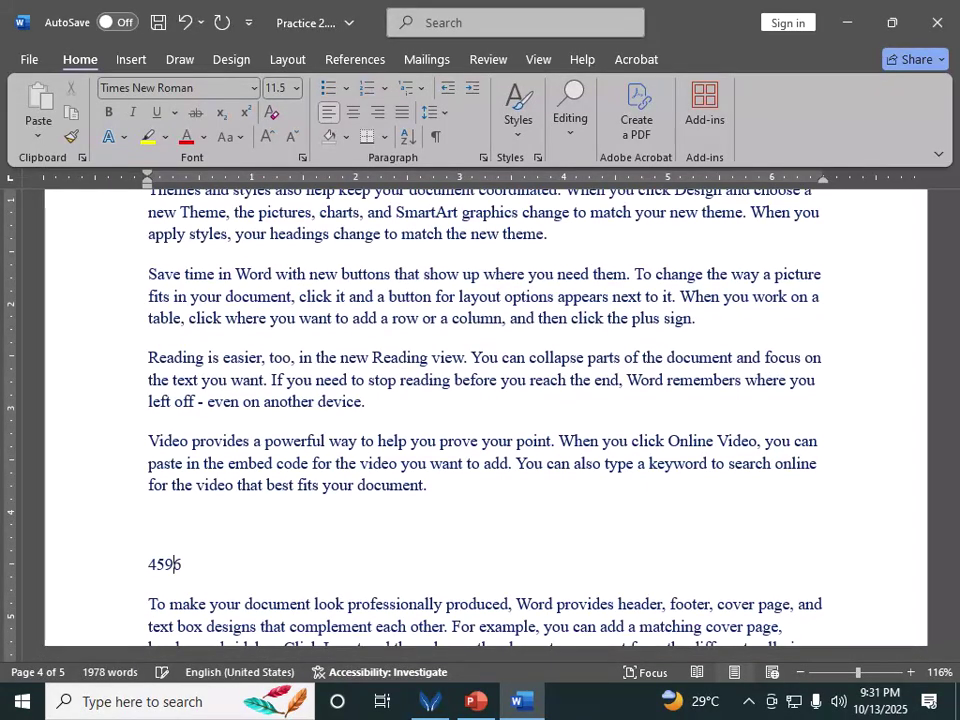
key(Return)
text(654798)
key(Return)
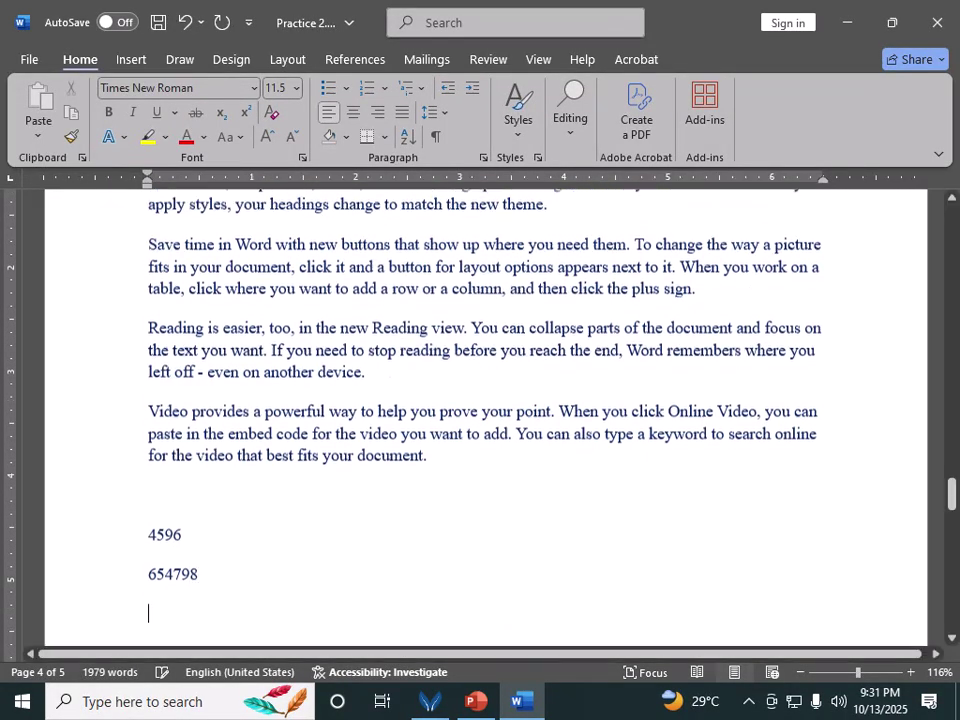
Continue the number list below 654798 with 65465 and 6456 on separate lines
text(65465)
key(Return)
text(6+465+)
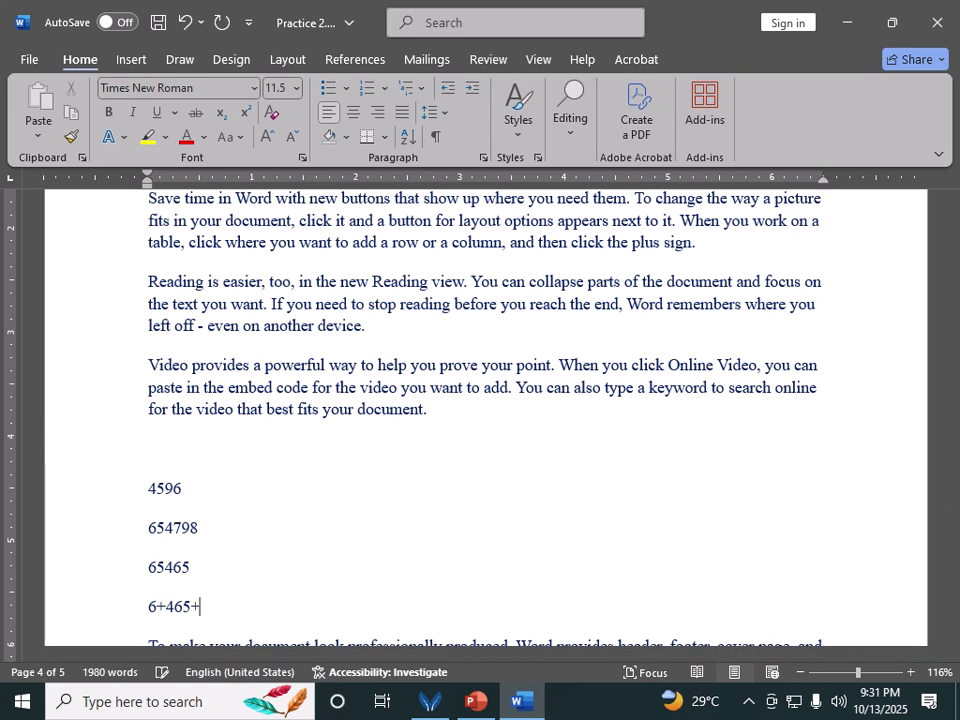
key(BackSpace)
key(BackSpace)
key(BackSpace)
key(BackSpace)
text(456)
click(200, 527)
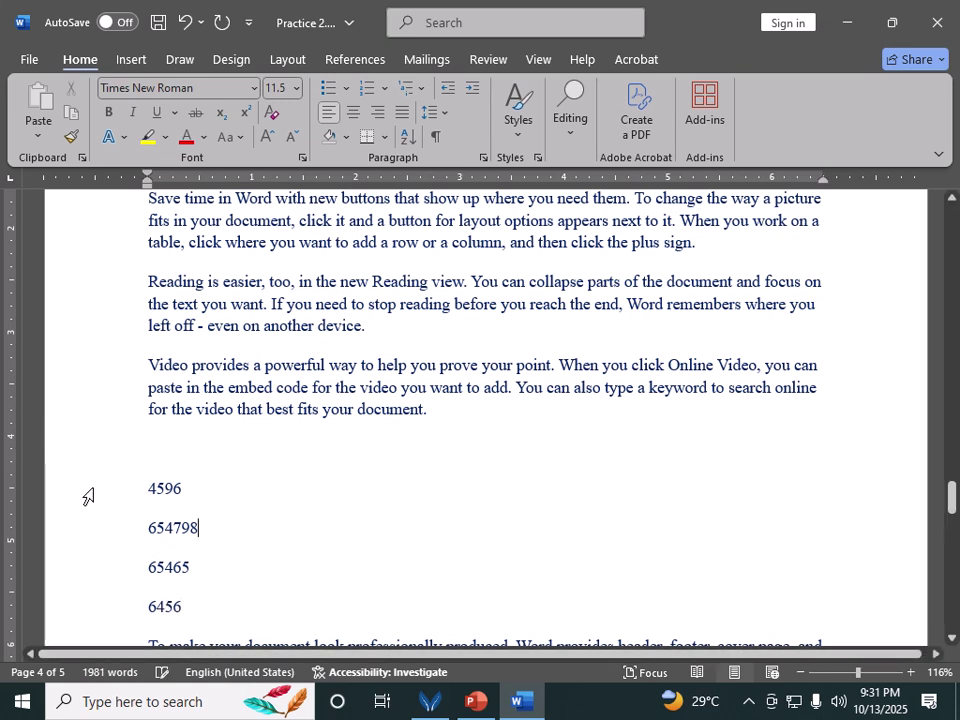
Sort the four number lines from 4596 to 6456 as numbers in ascending order
drag(144, 482, 231, 615)
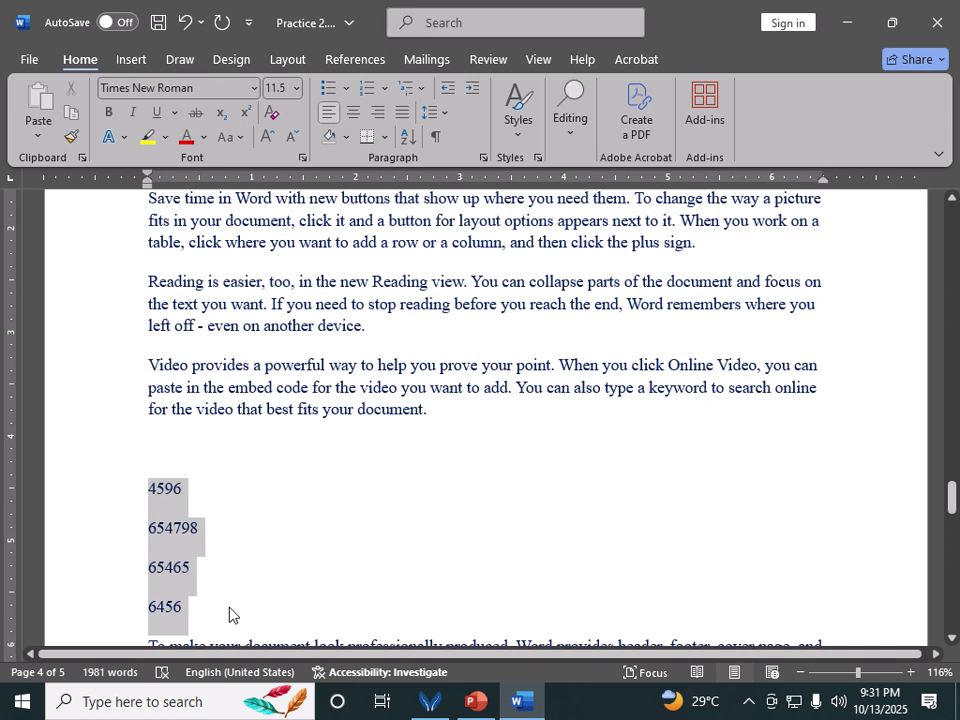
click(403, 140)
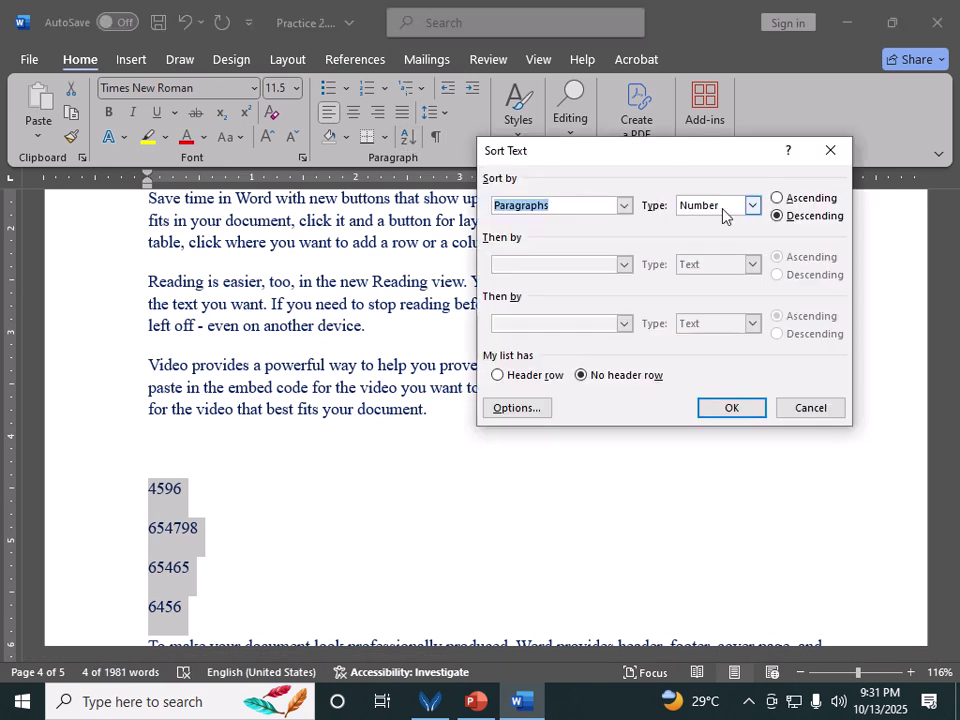
click(777, 197)
click(731, 408)
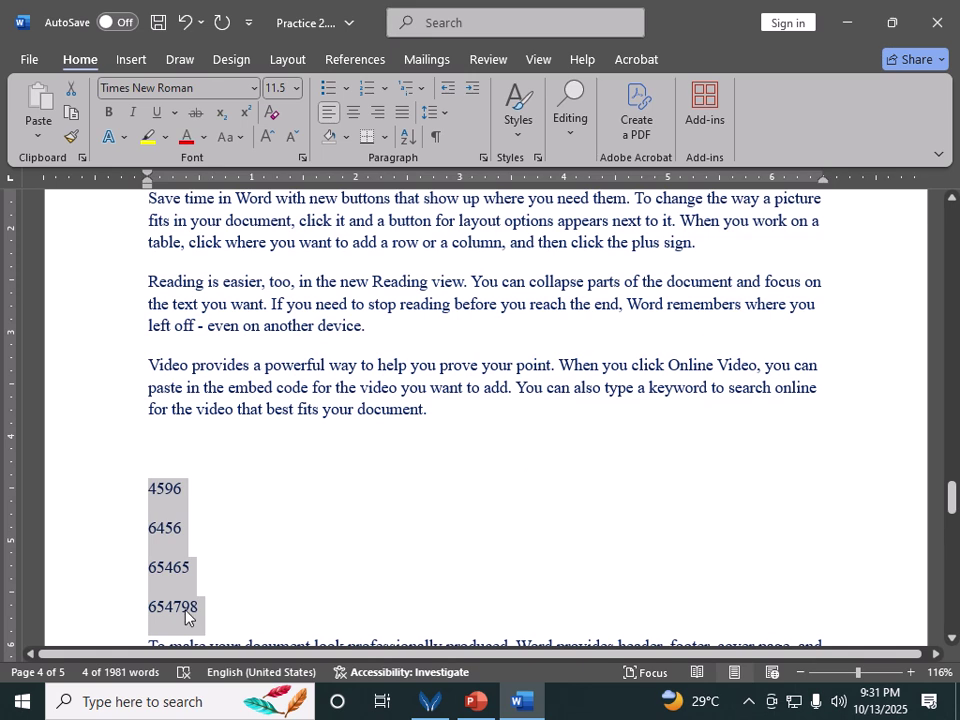
Sort the four selected number lines on page 4 as numbers in descending order
click(408, 137)
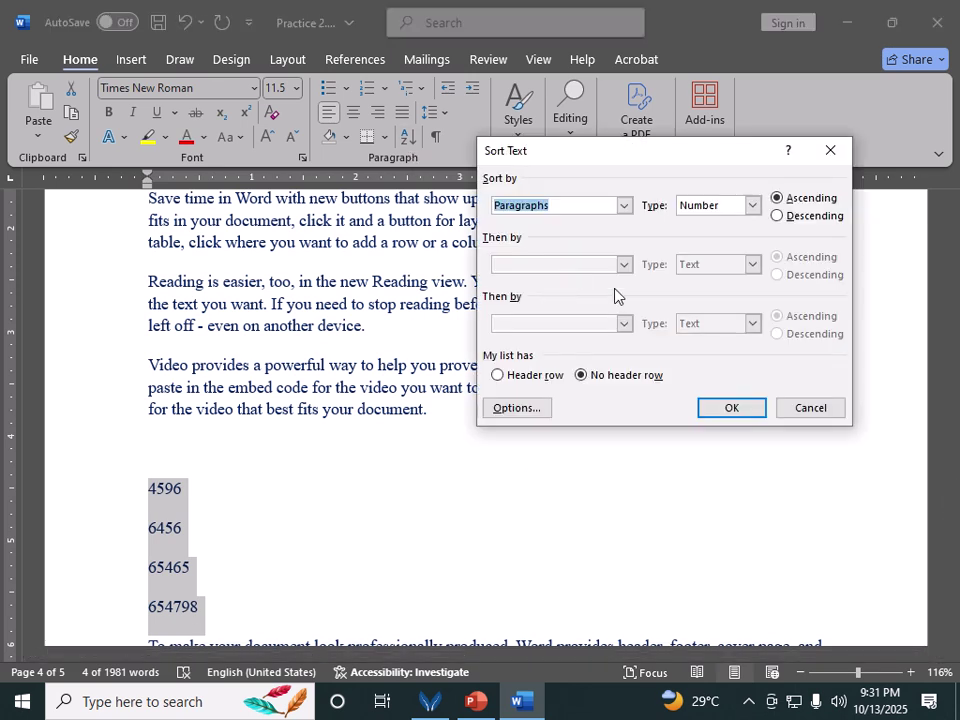
click(778, 215)
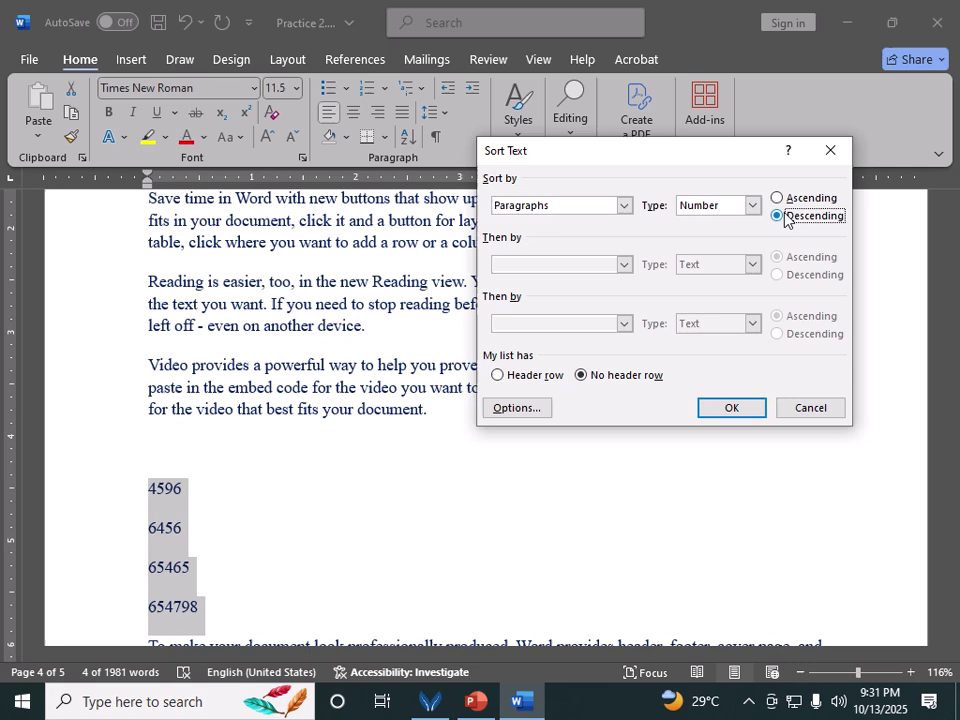
click(731, 408)
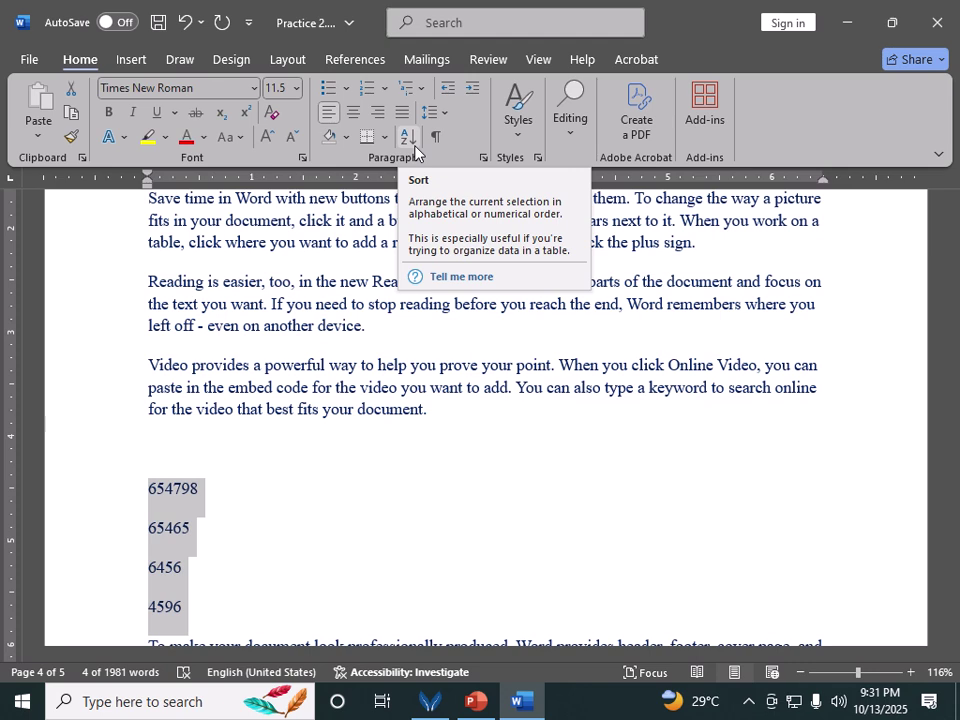
click(380, 320)
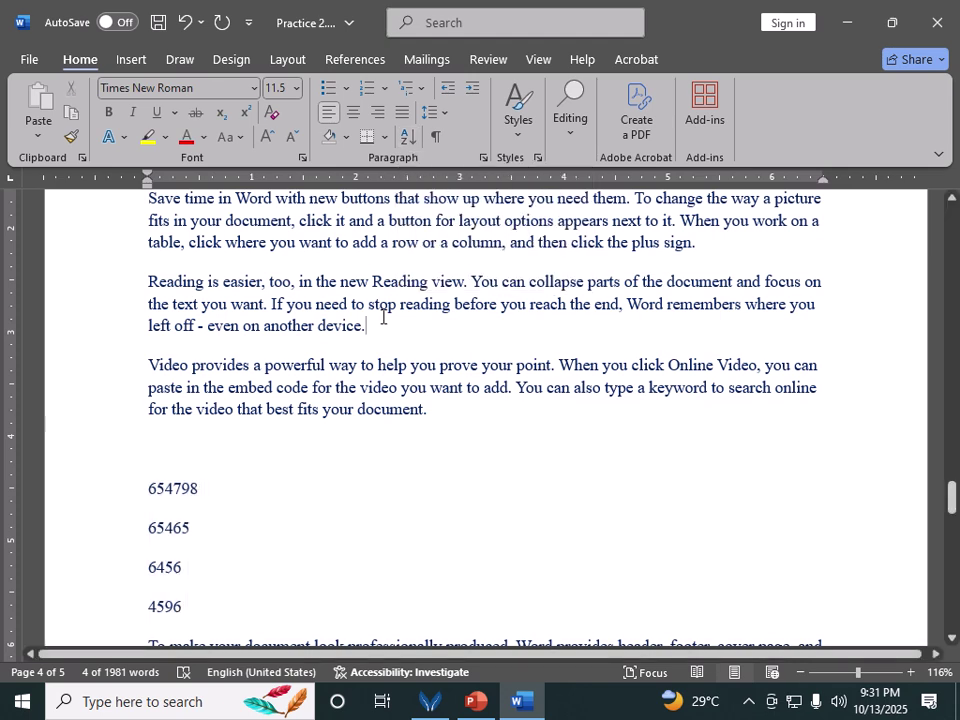
Try a top border on the selected text of the "Save time in Word" paragraph and set it back to No Border
scroll(358, 297, up, 1)
scroll(358, 297, up, 1)
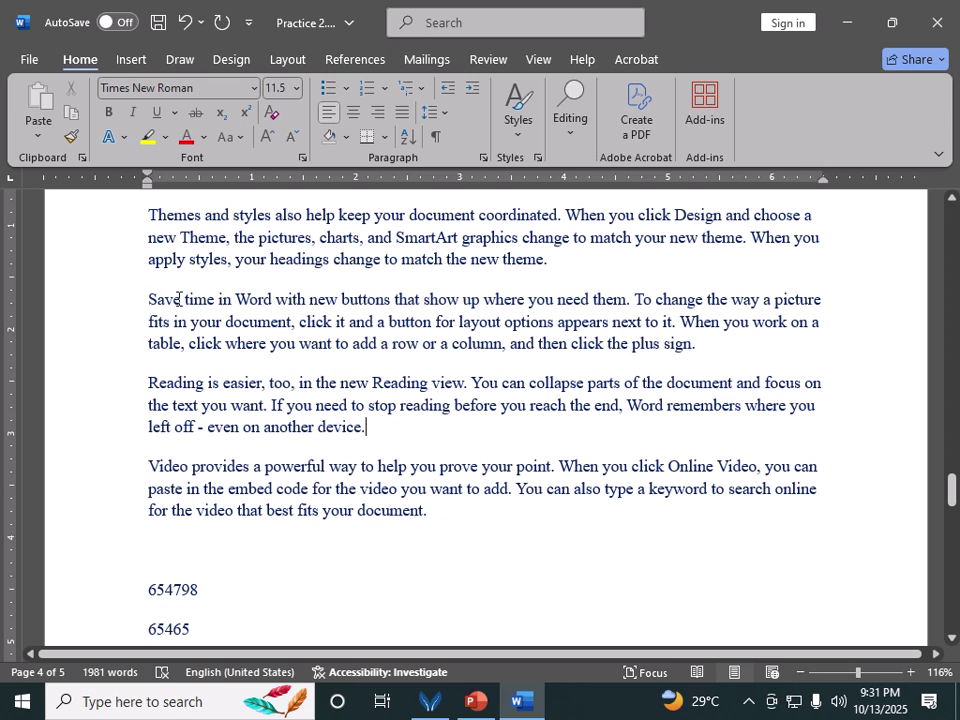
drag(150, 298, 694, 345)
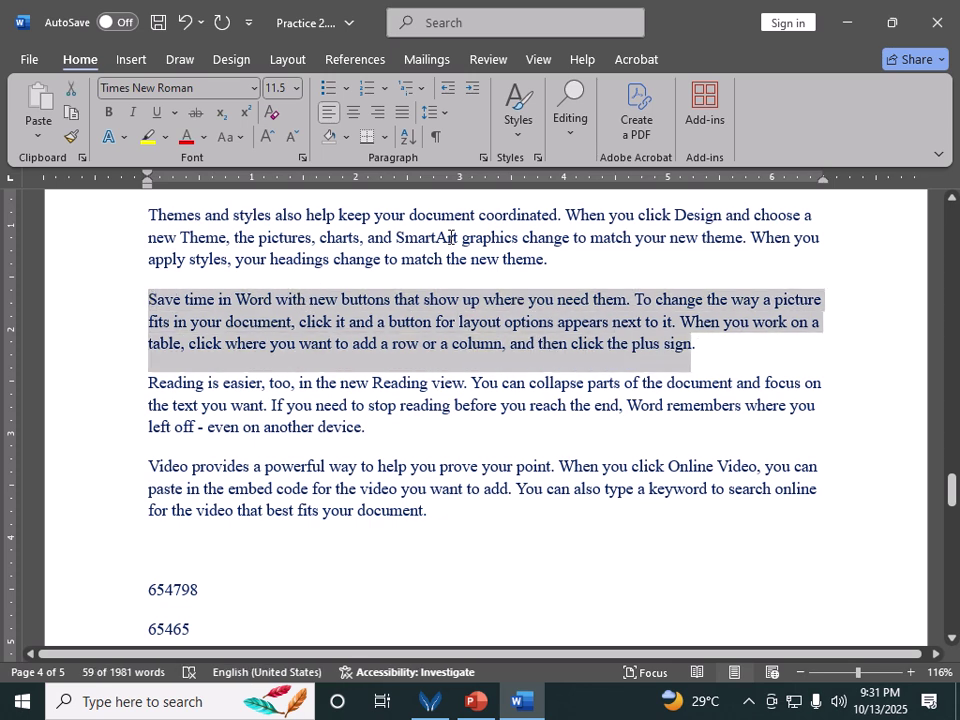
click(387, 141)
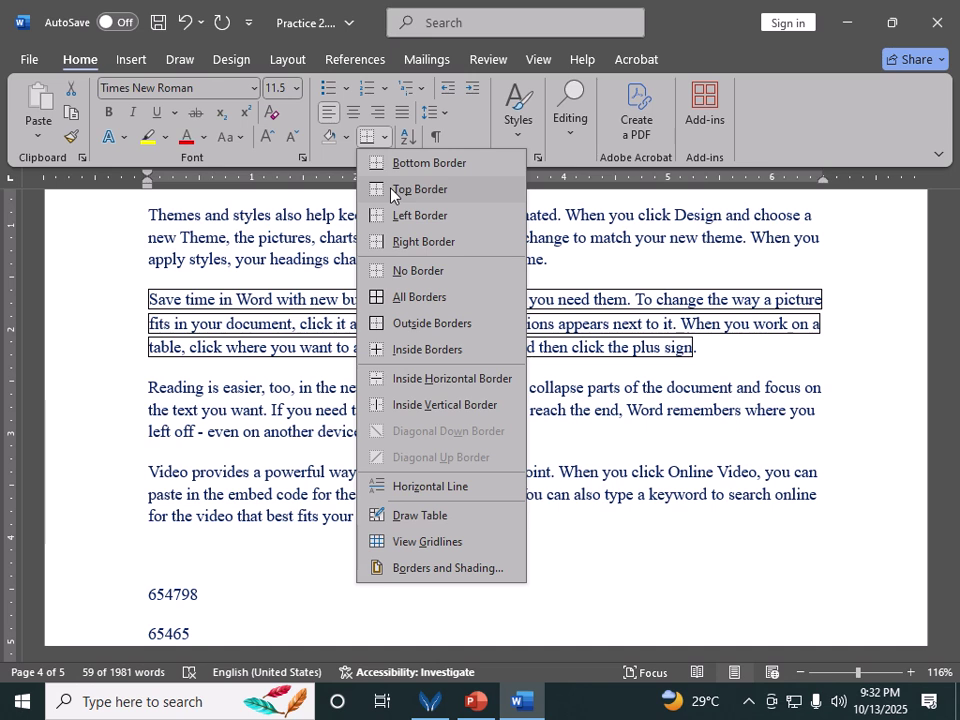
click(391, 190)
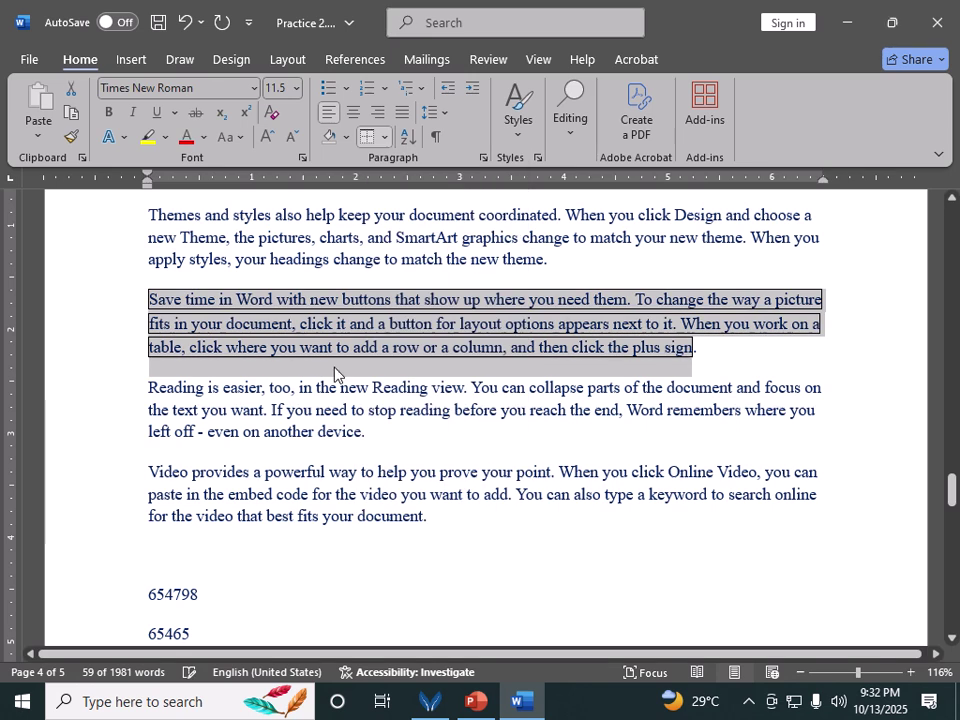
click(384, 137)
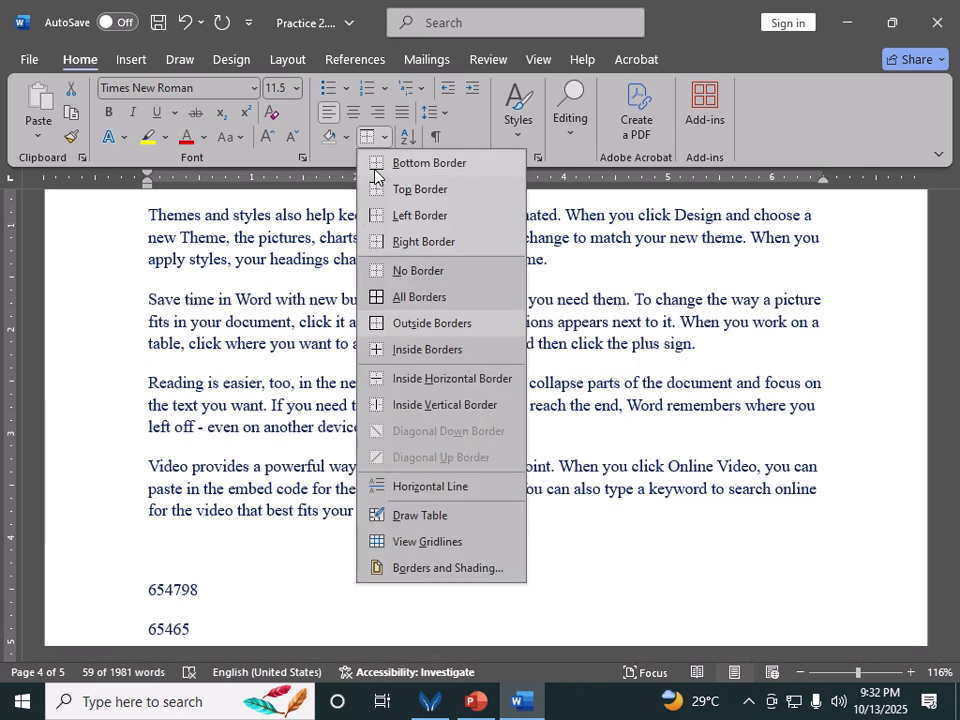
click(381, 270)
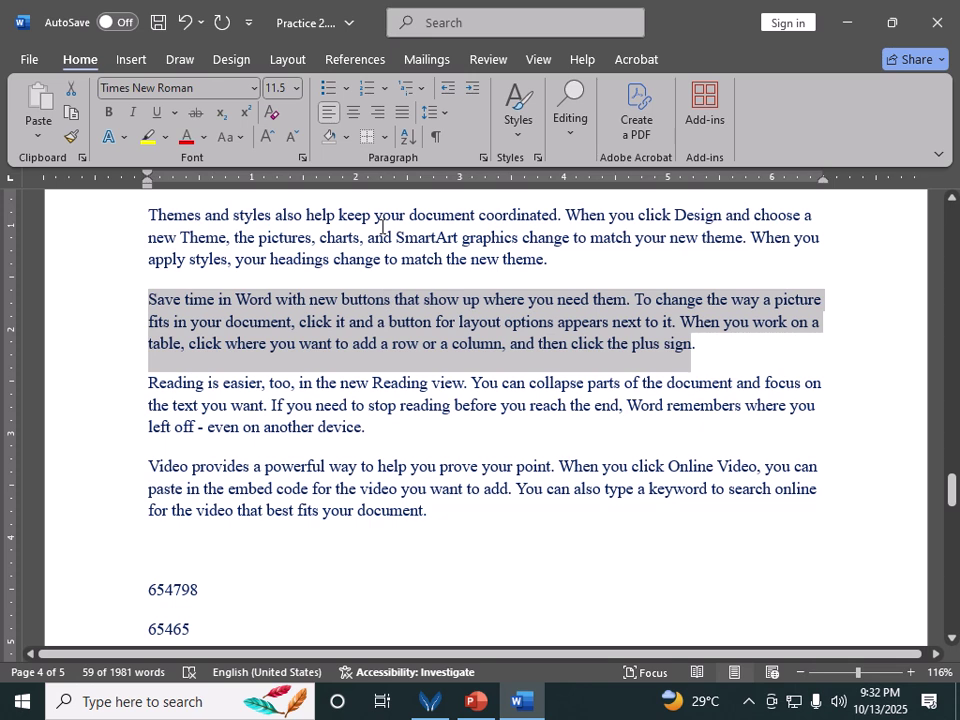
Apply outside borders to the whole "Save time in Word" paragraph above "Reading is easier" on page 4
click(384, 139)
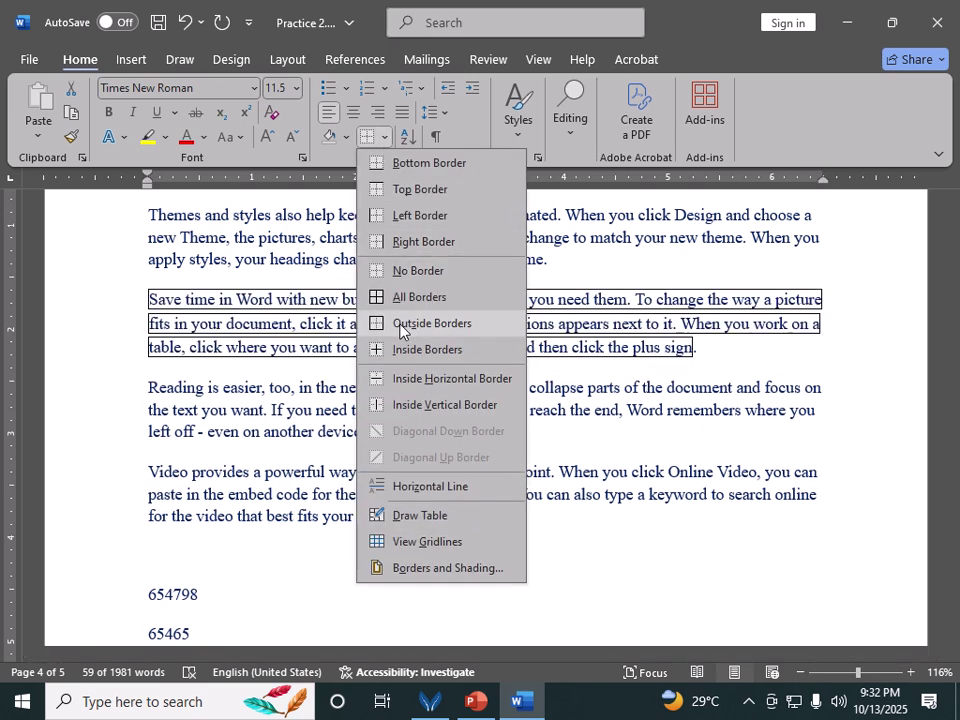
click(400, 325)
double_click(312, 322)
triple_click(312, 322)
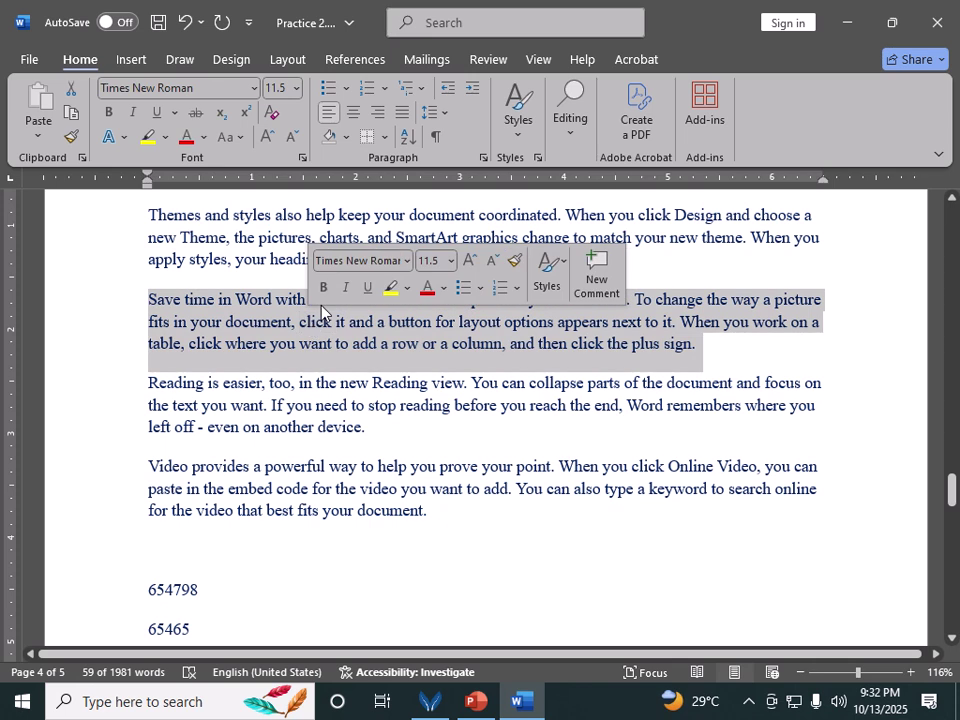
click(384, 137)
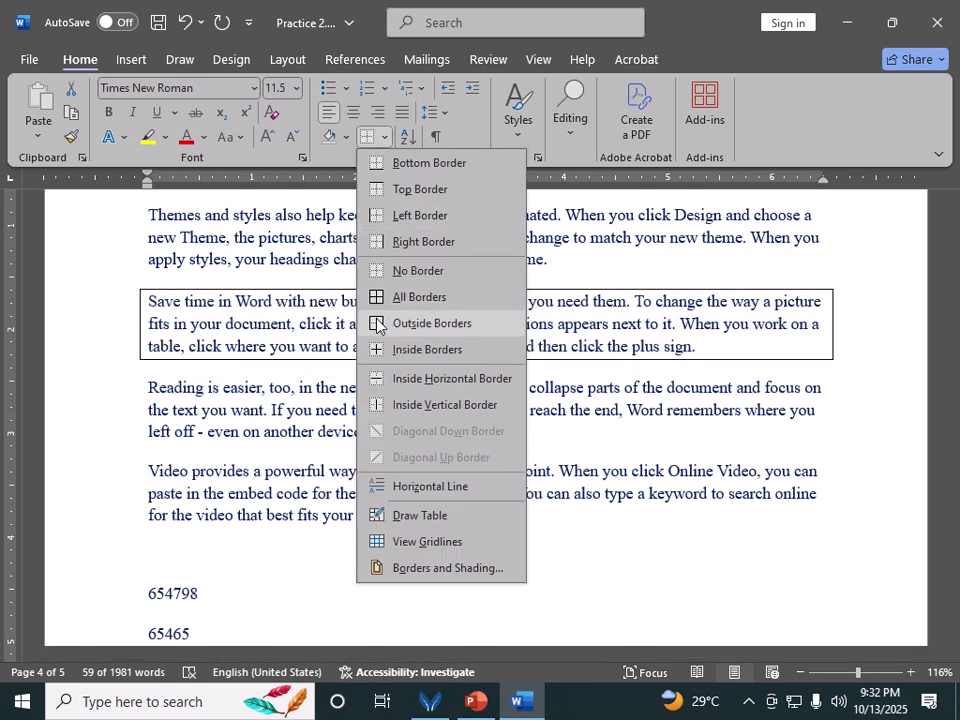
click(376, 323)
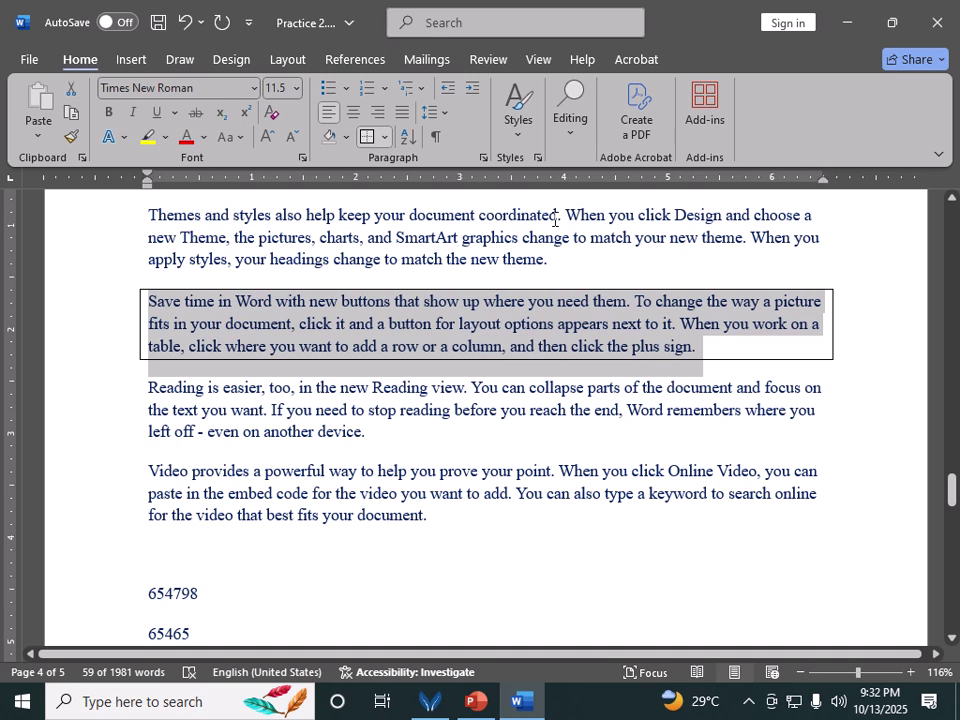
Replace the "Video provides a powerful way" paragraph above the number list with a horizontal line
click(385, 141)
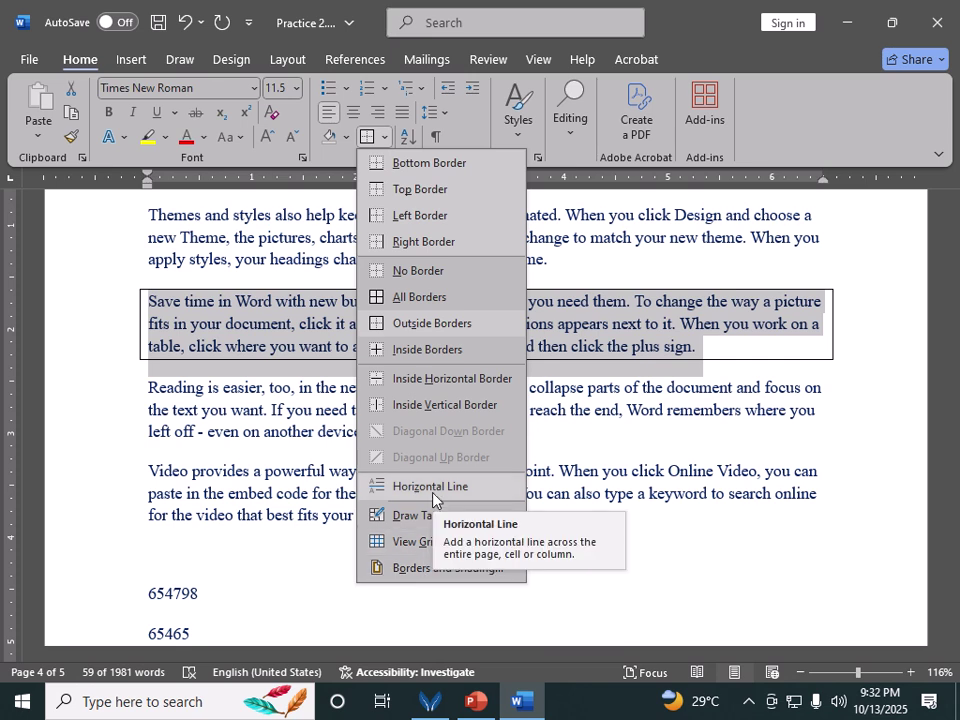
click(210, 447)
triple_click(253, 491)
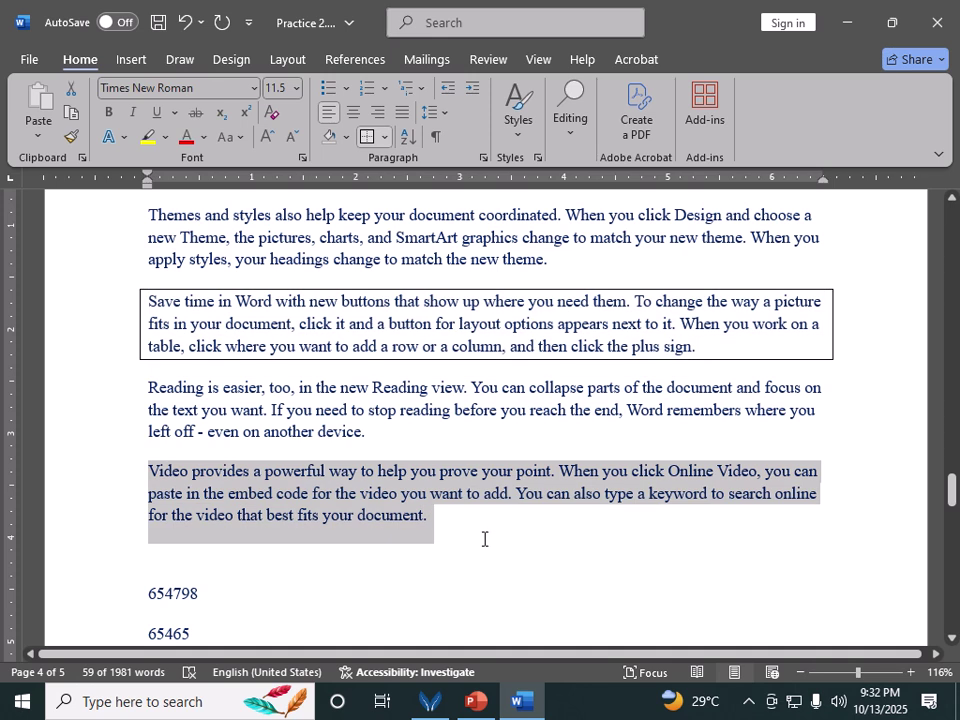
click(385, 145)
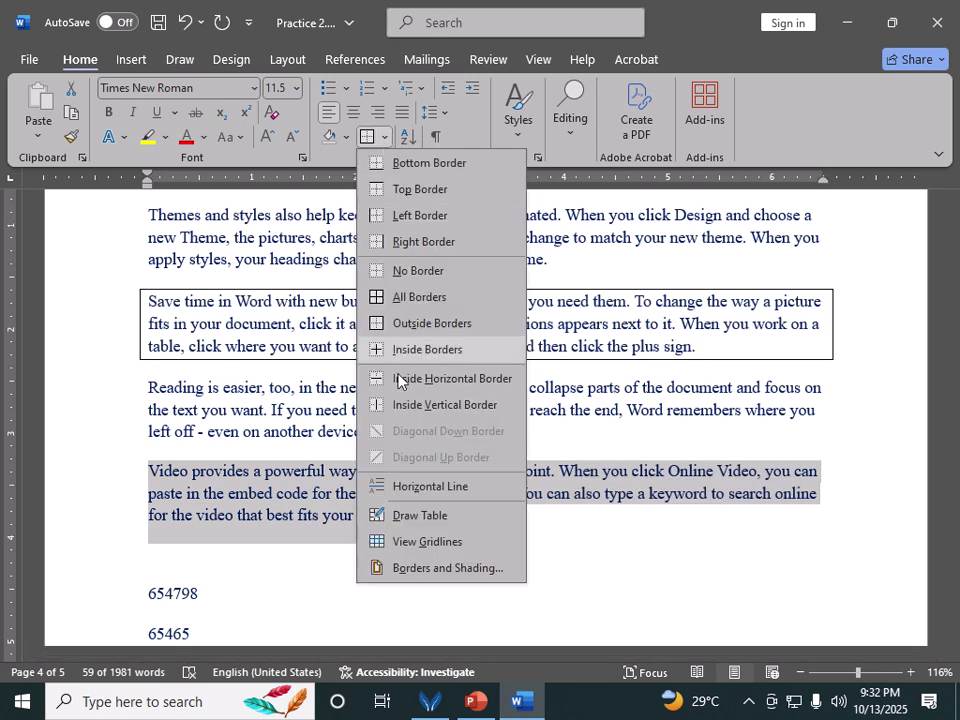
click(403, 488)
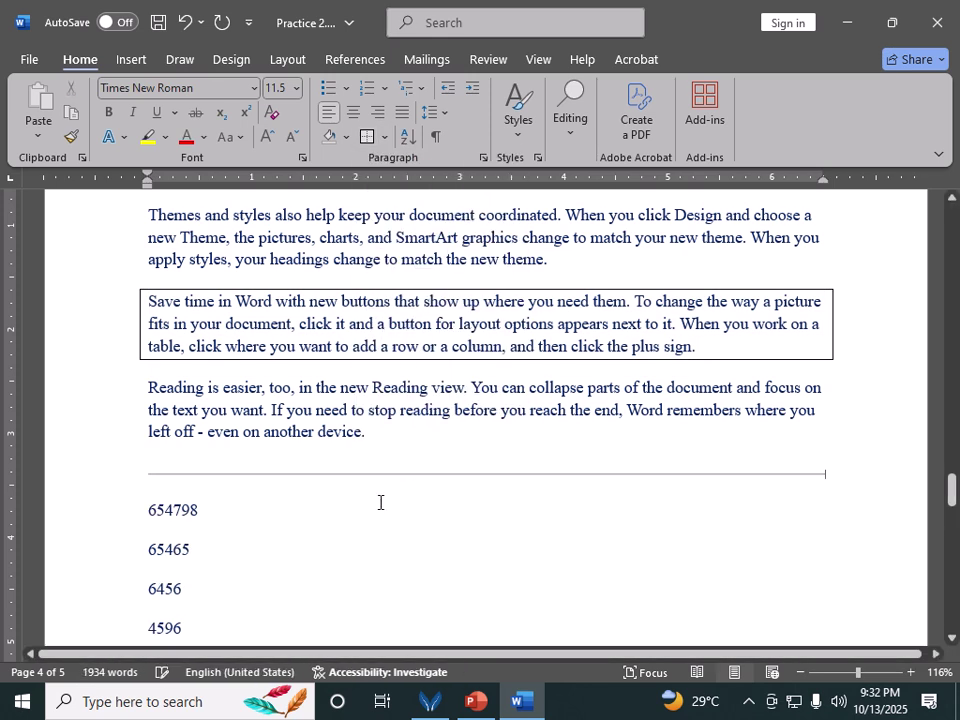
Shade the bordered "Save time in Word" paragraph on page 4 with a light blue theme color
scroll(497, 392, down, 5)
scroll(497, 392, down, 5)
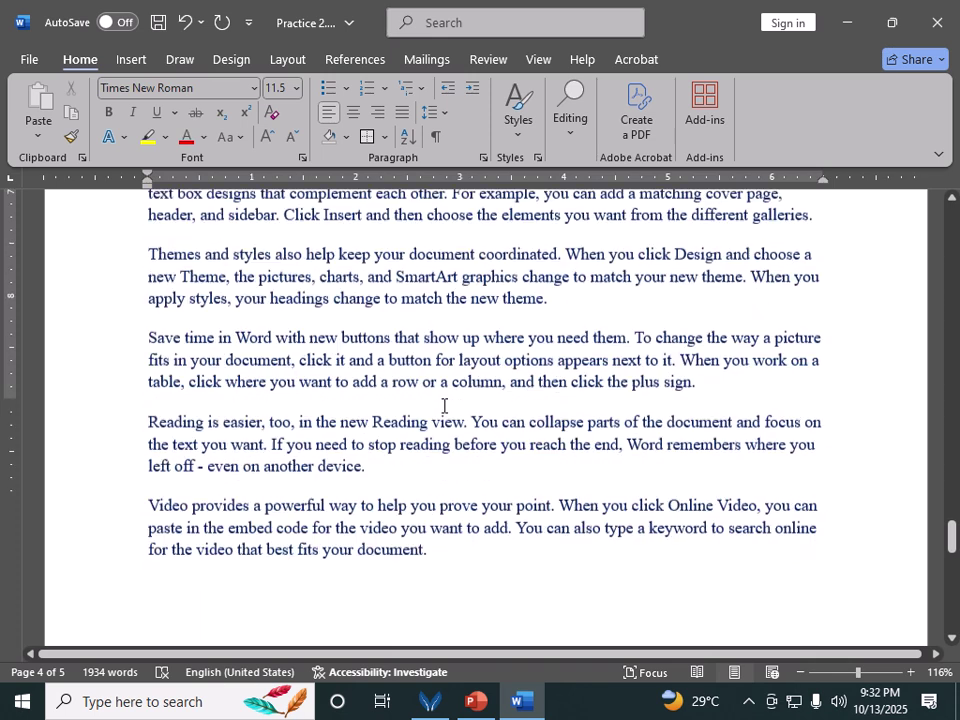
scroll(448, 381, up, 1)
scroll(371, 208, up, 9)
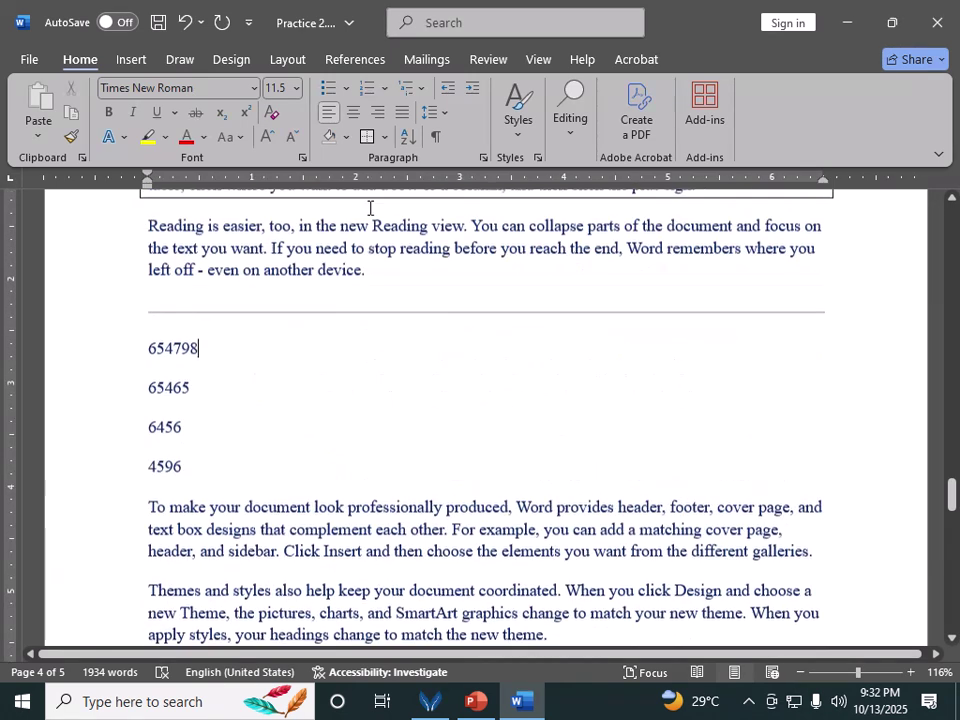
scroll(371, 215, down, 2)
scroll(371, 220, up, 2)
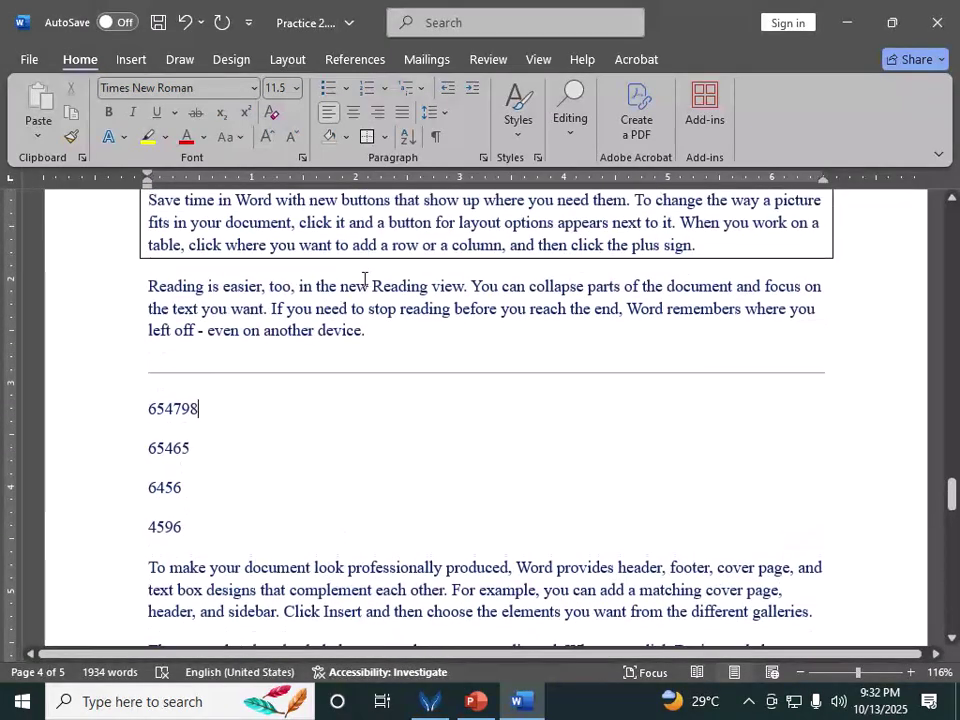
drag(145, 302, 729, 343)
double_click(516, 310)
triple_click(516, 312)
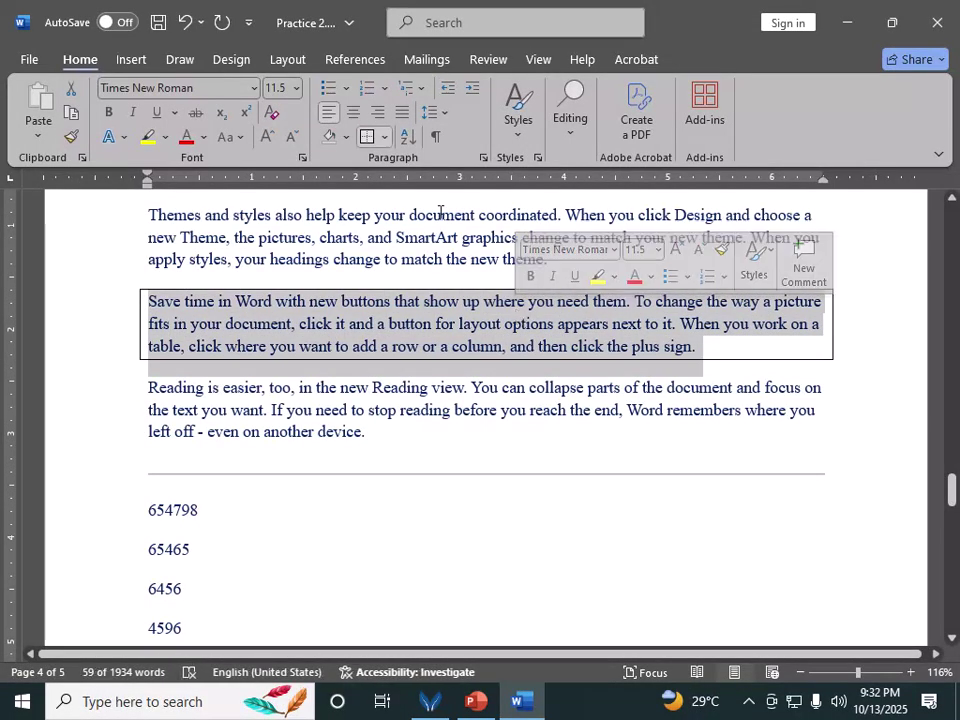
click(346, 137)
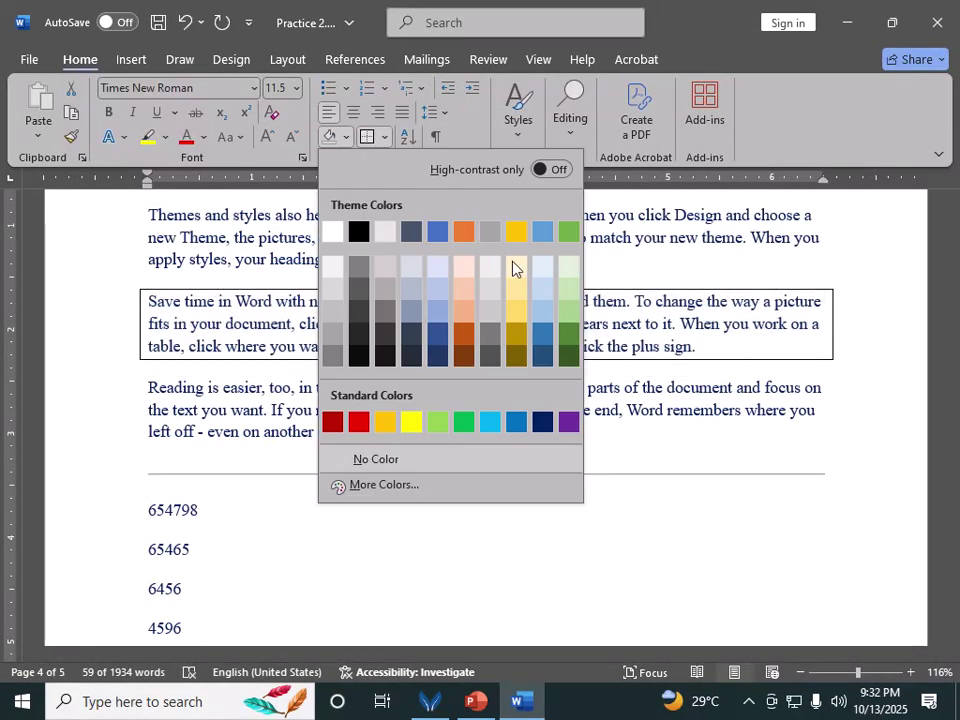
click(546, 300)
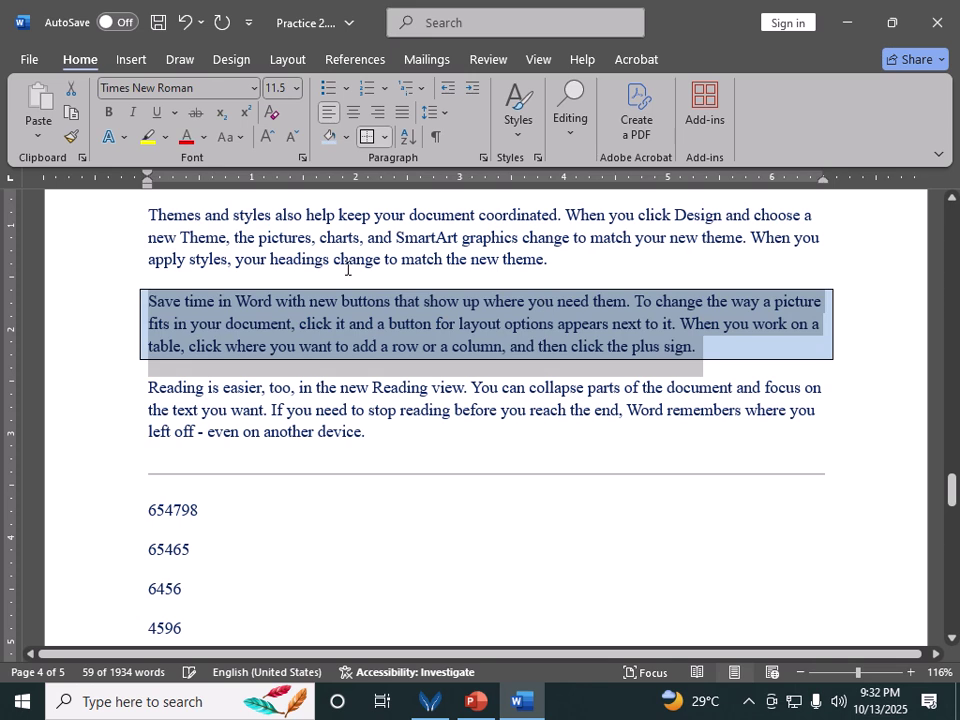
click(349, 260)
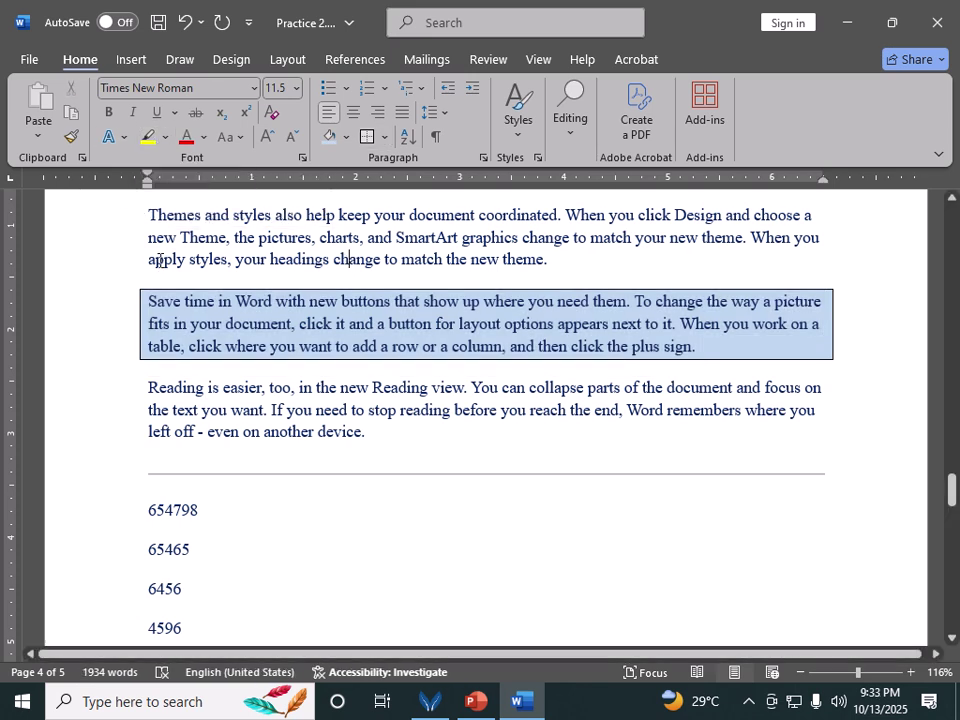
Highlight the text of the "Themes and styles" paragraph above the bordered paragraph in turquoise
drag(143, 214, 561, 253)
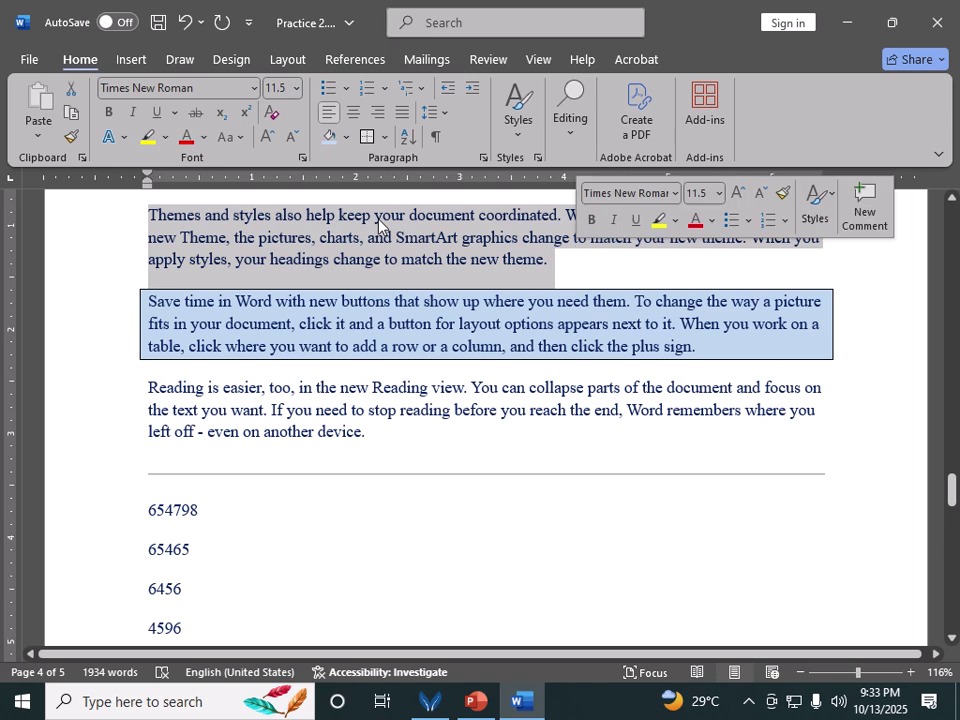
click(166, 138)
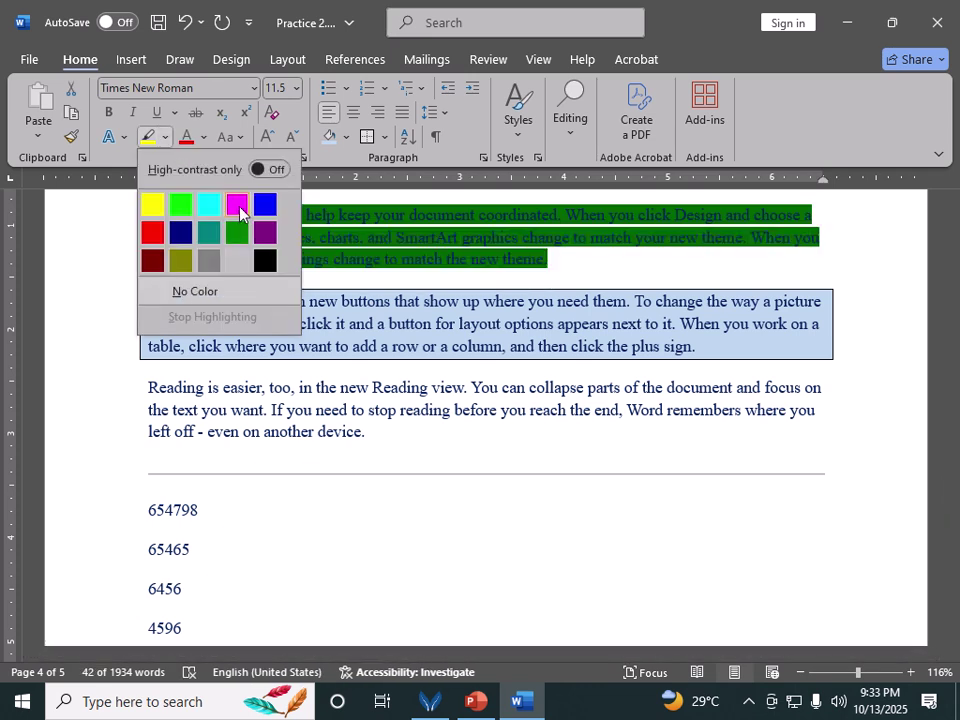
click(208, 212)
click(420, 301)
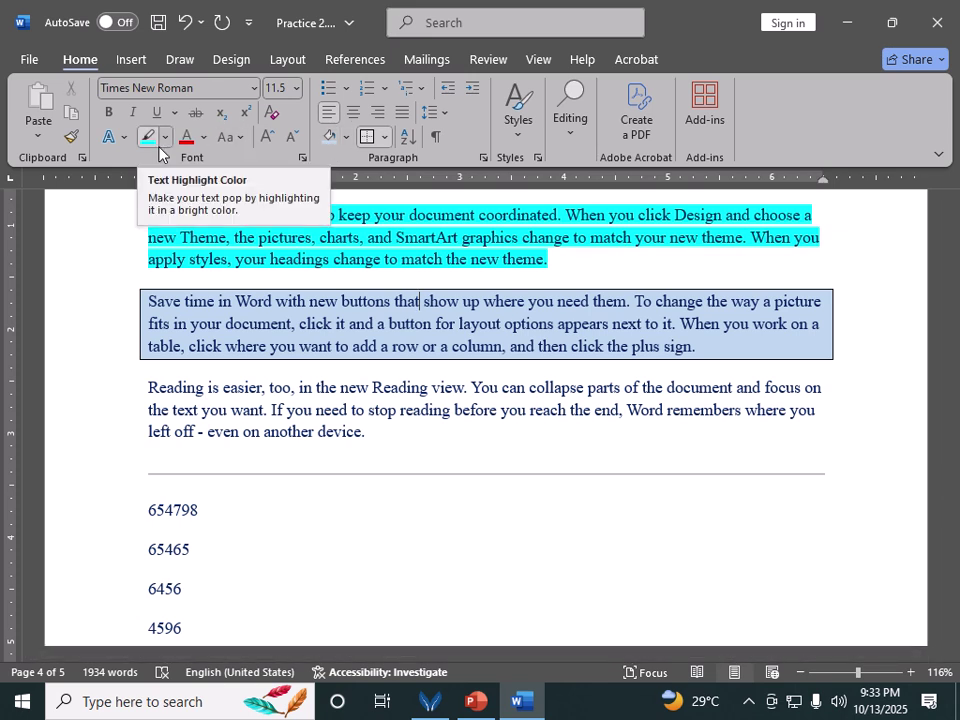
Try 2.5 line spacing on the paragraphs down to the end of the bordered "Save time in Word" paragraph, and undo it
drag(167, 217, 799, 343)
click(446, 121)
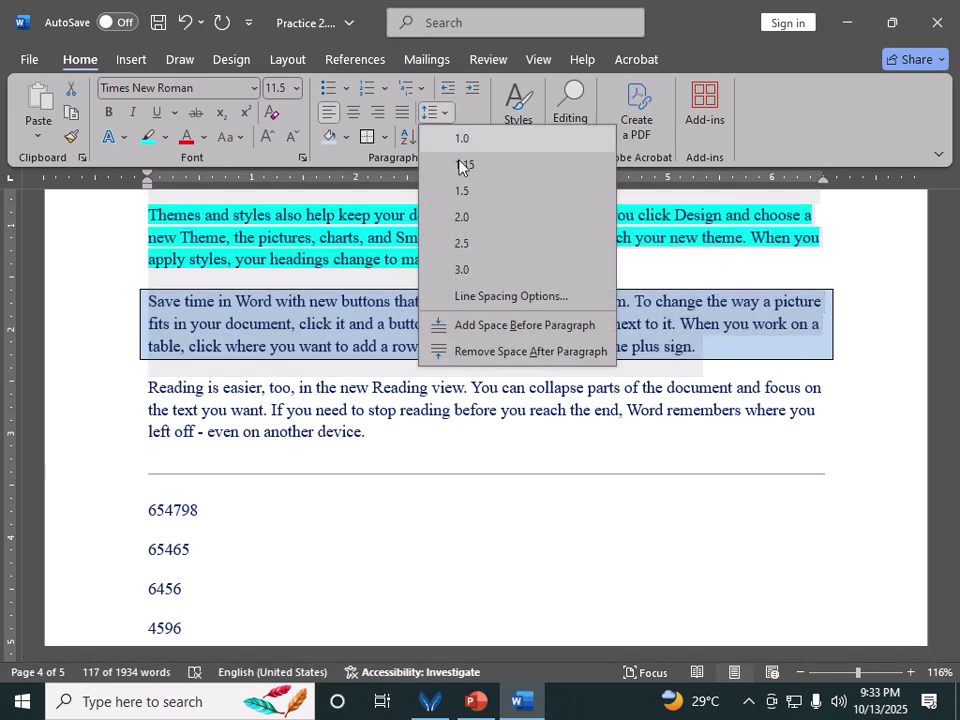
click(464, 241)
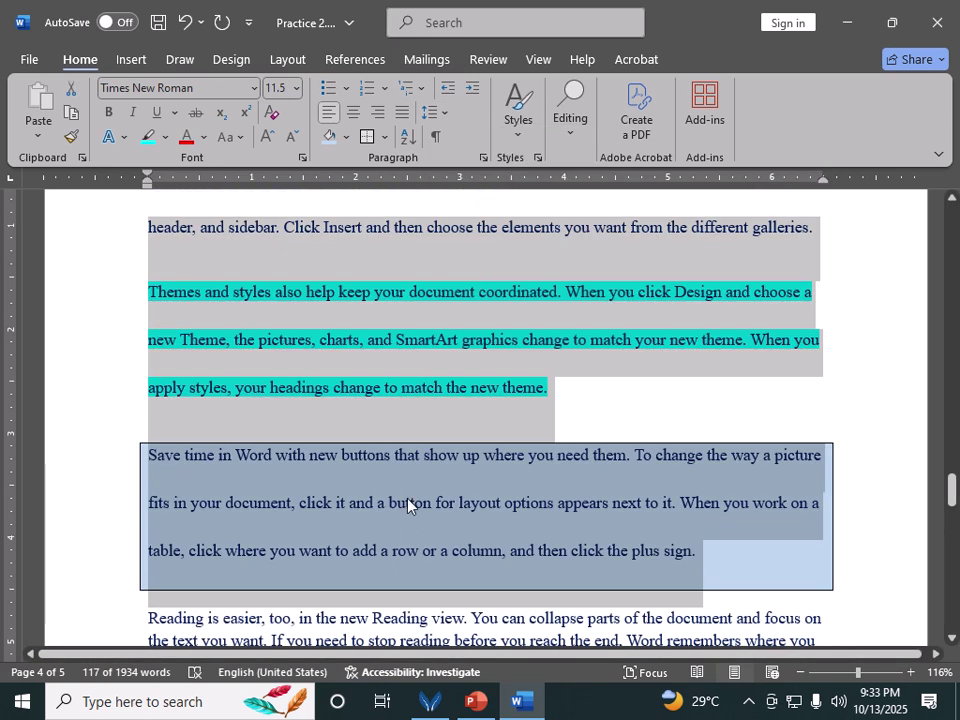
click(684, 572)
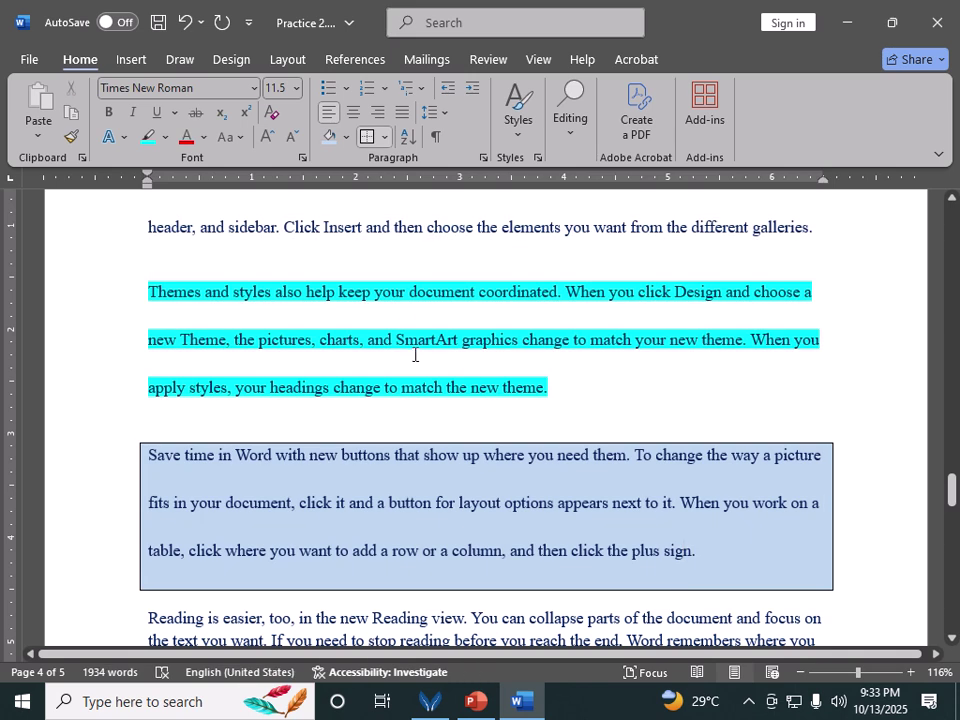
key(ctrl+z)
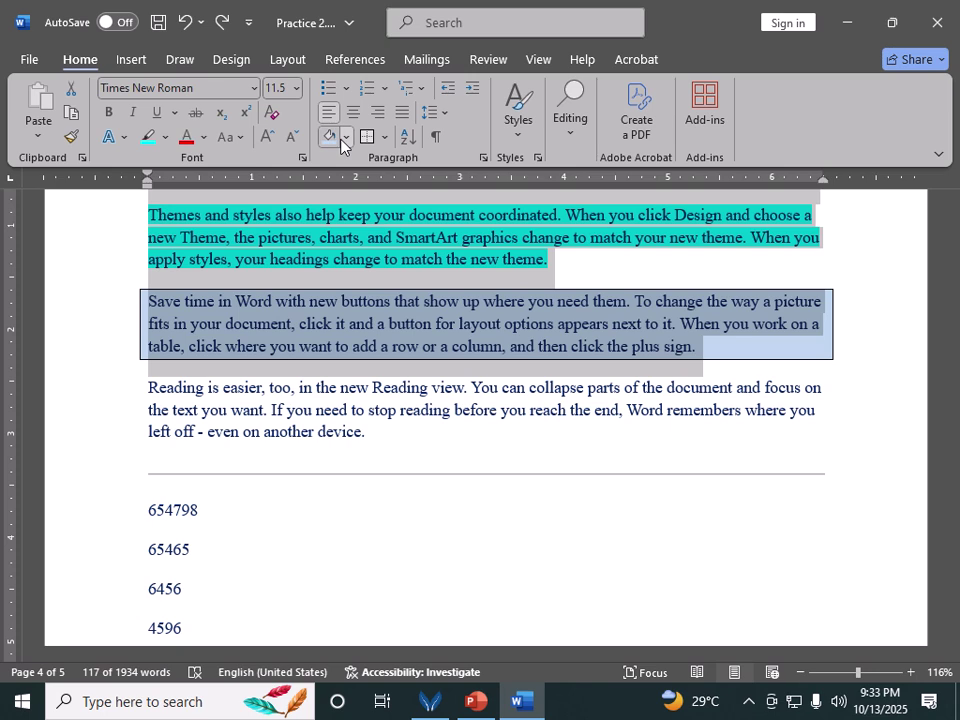
key(ctrl+z)
key(ctrl+z)
key(ctrl+z)
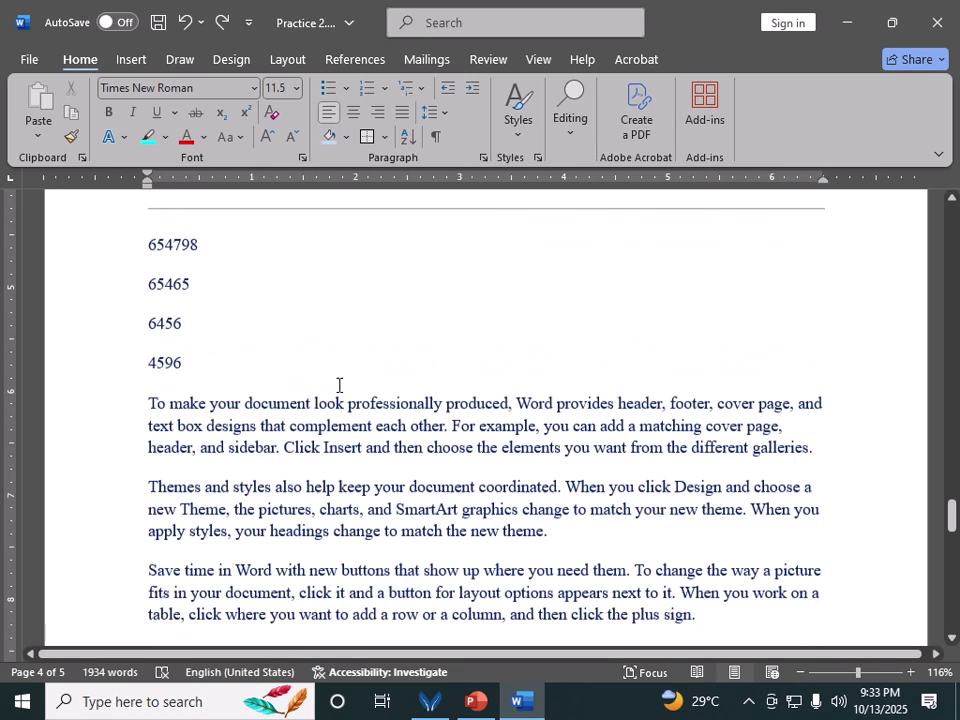
Try indenting the three page 4 paragraphs from "To make your document look" through "Save time in Word" by 0.5 inch, and reverse it
scroll(337, 400, down, 2)
scroll(337, 412, down, 2)
scroll(274, 353, up, 3)
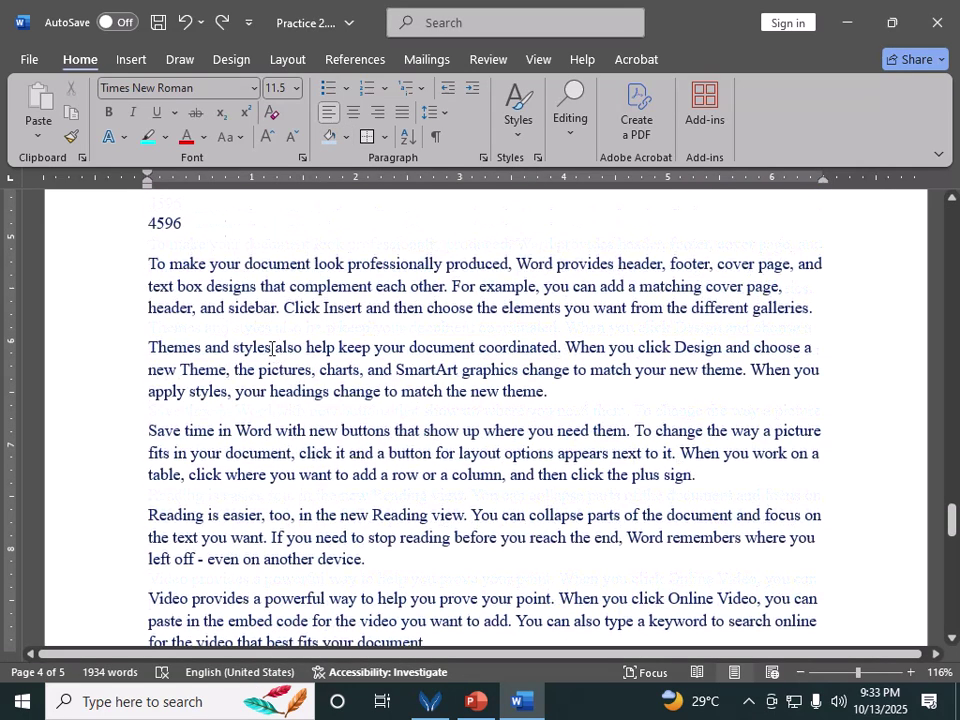
drag(148, 262, 754, 482)
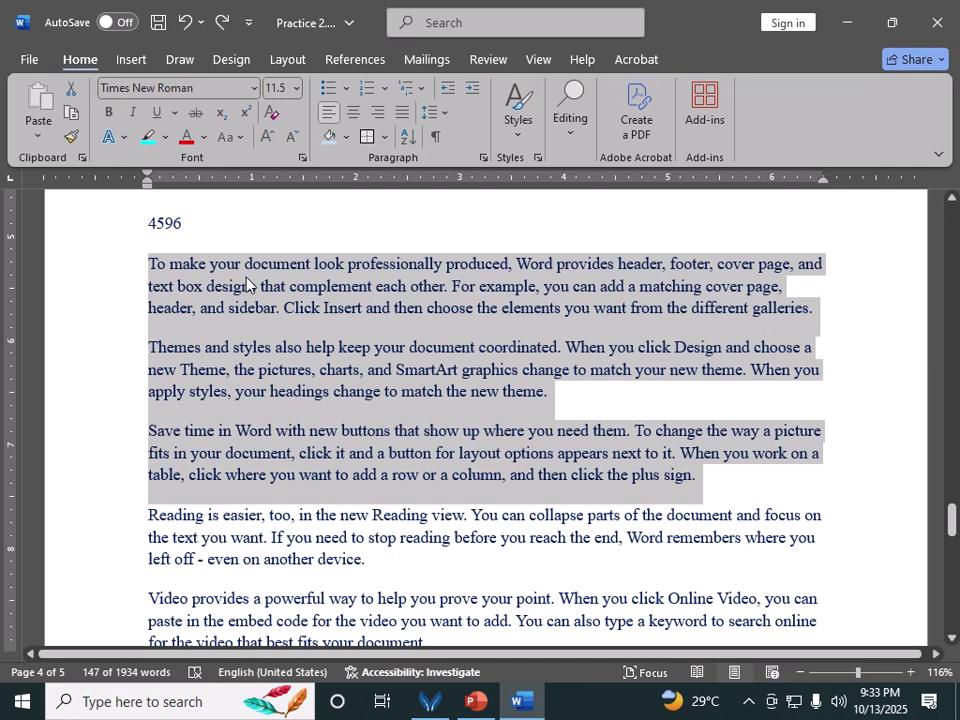
click(468, 92)
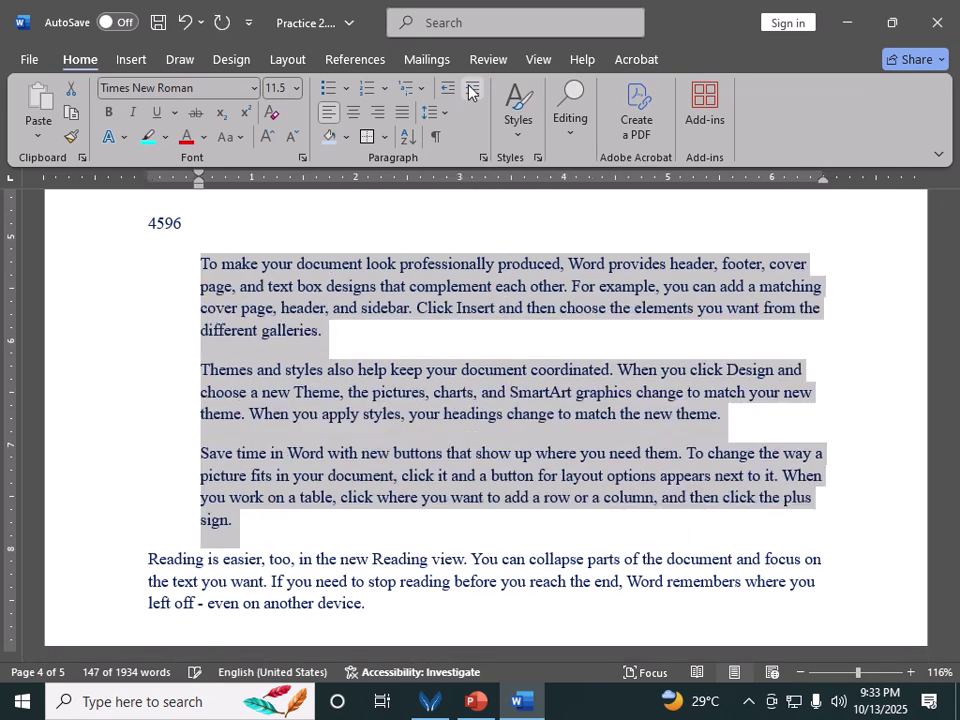
click(448, 92)
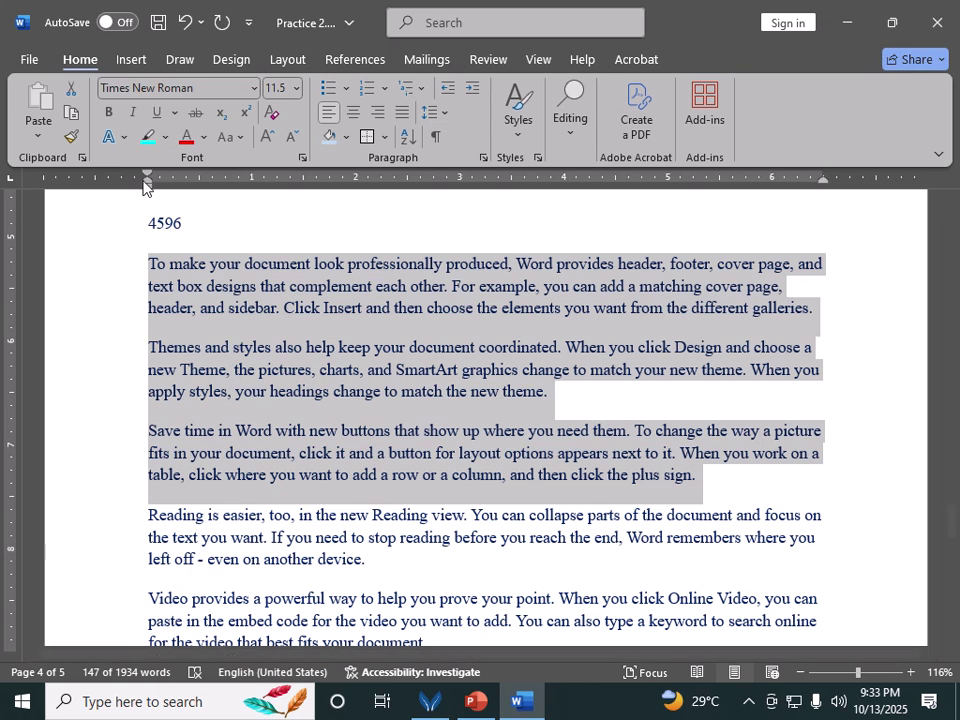
Try indenting the three selected paragraphs by three levels, to 1.5 inches, and bring them back to the margin
click(474, 92)
click(474, 92)
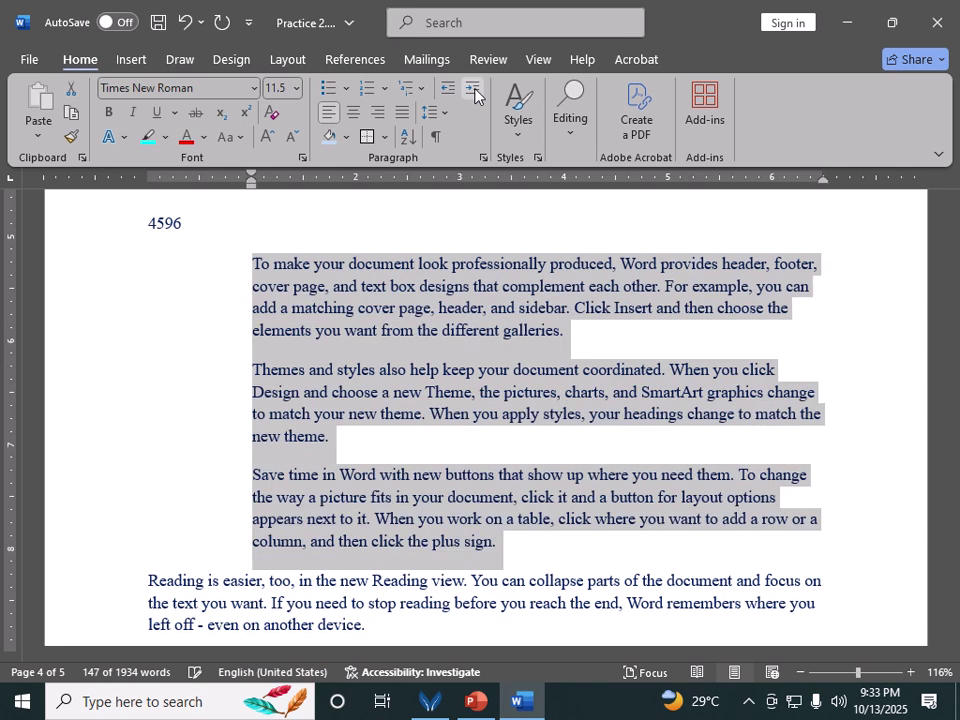
click(474, 92)
click(445, 90)
click(445, 90)
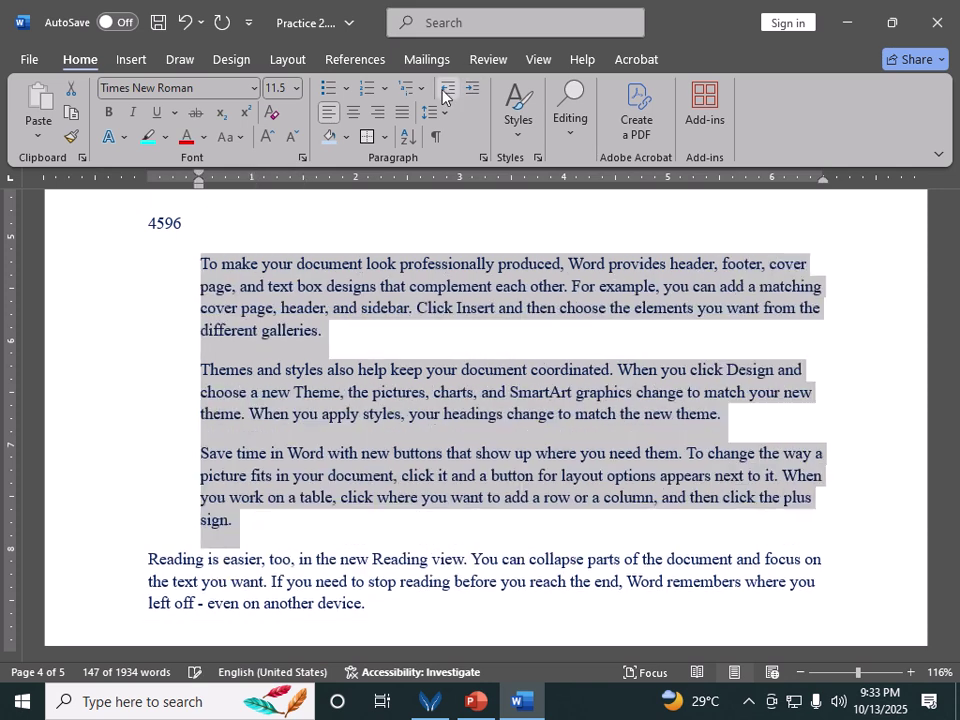
click(445, 90)
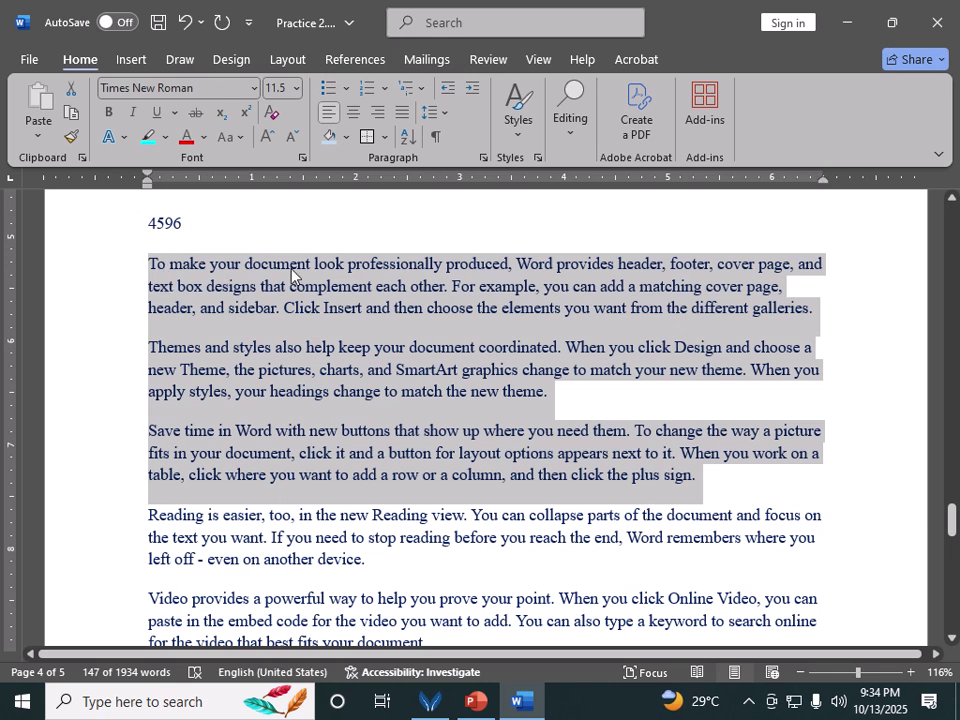
Repeat the 1.5-inch indent on the same three paragraphs twice, returning them to the margin each time
click(472, 92)
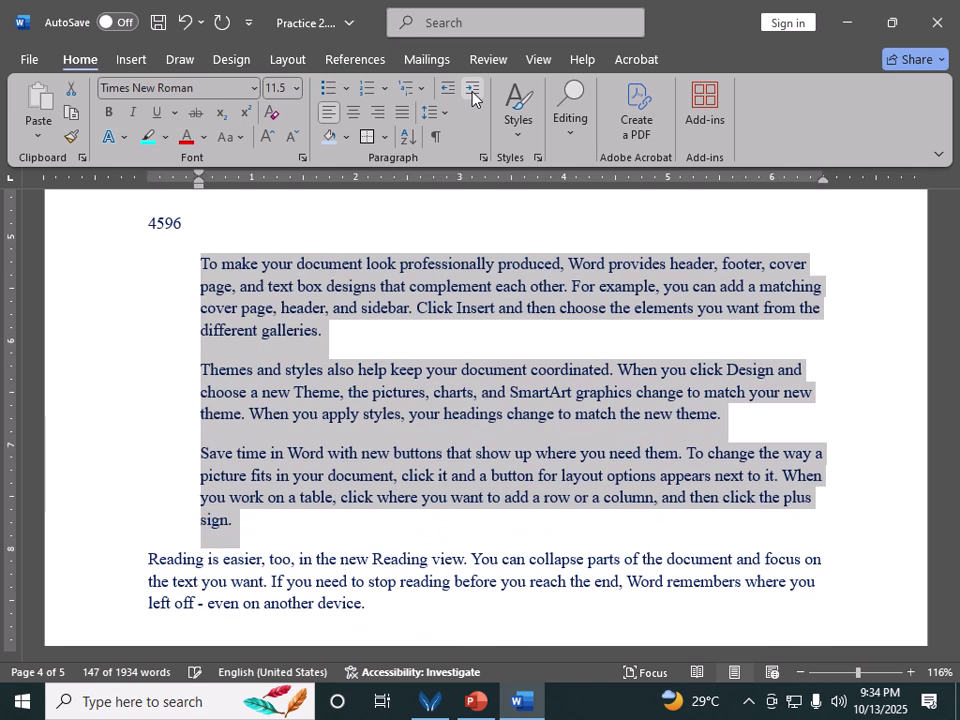
click(472, 92)
click(472, 92)
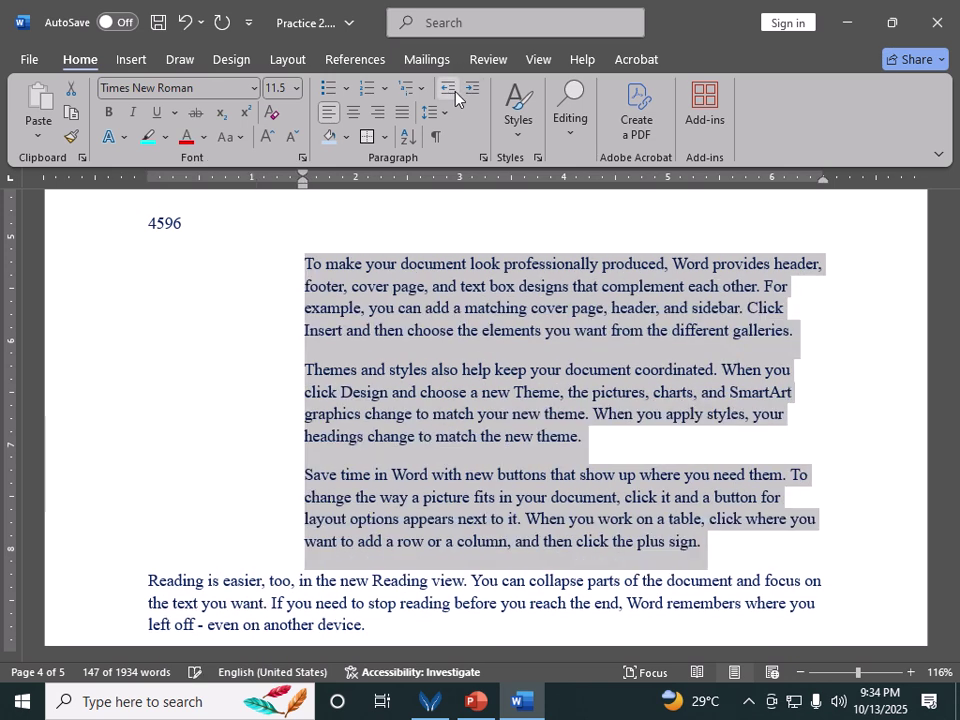
click(455, 95)
click(455, 95)
click(458, 95)
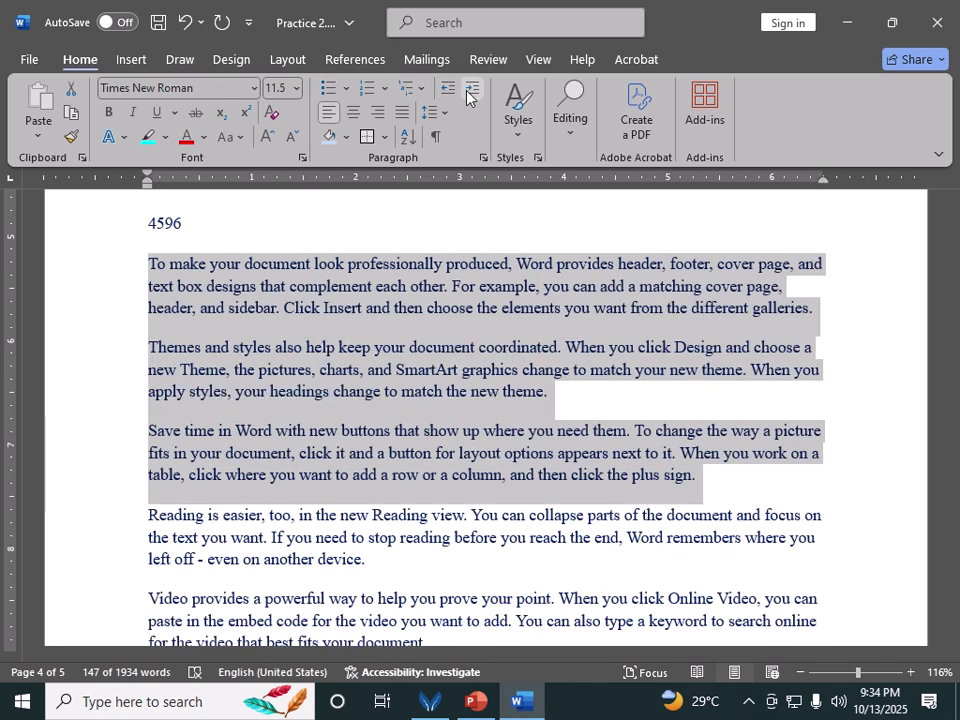
click(467, 95)
click(467, 95)
click(467, 95)
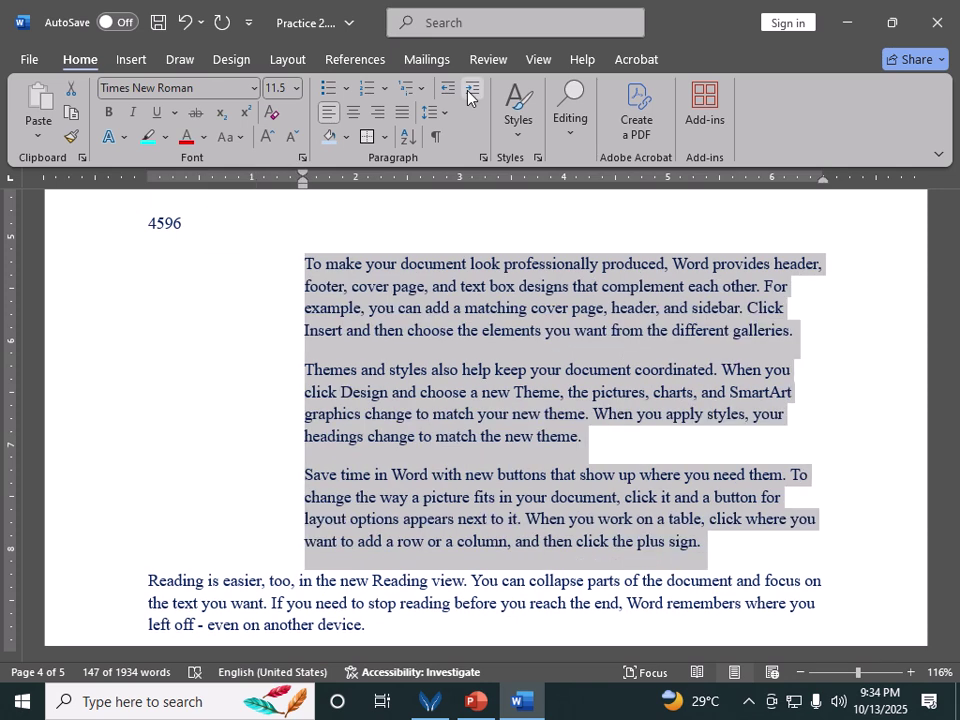
click(452, 95)
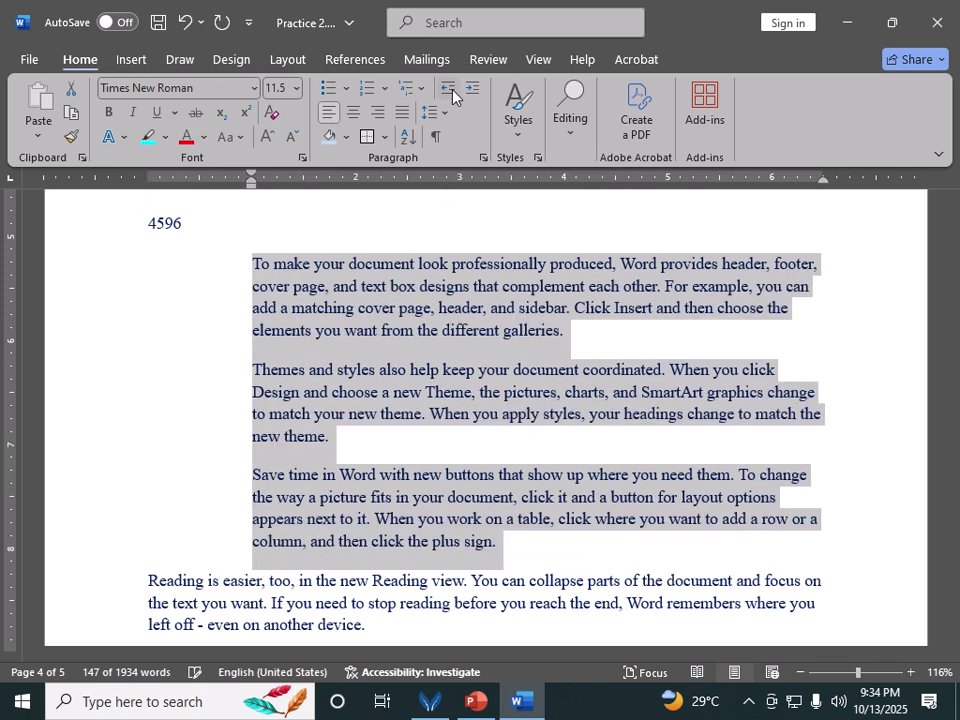
click(452, 95)
click(452, 95)
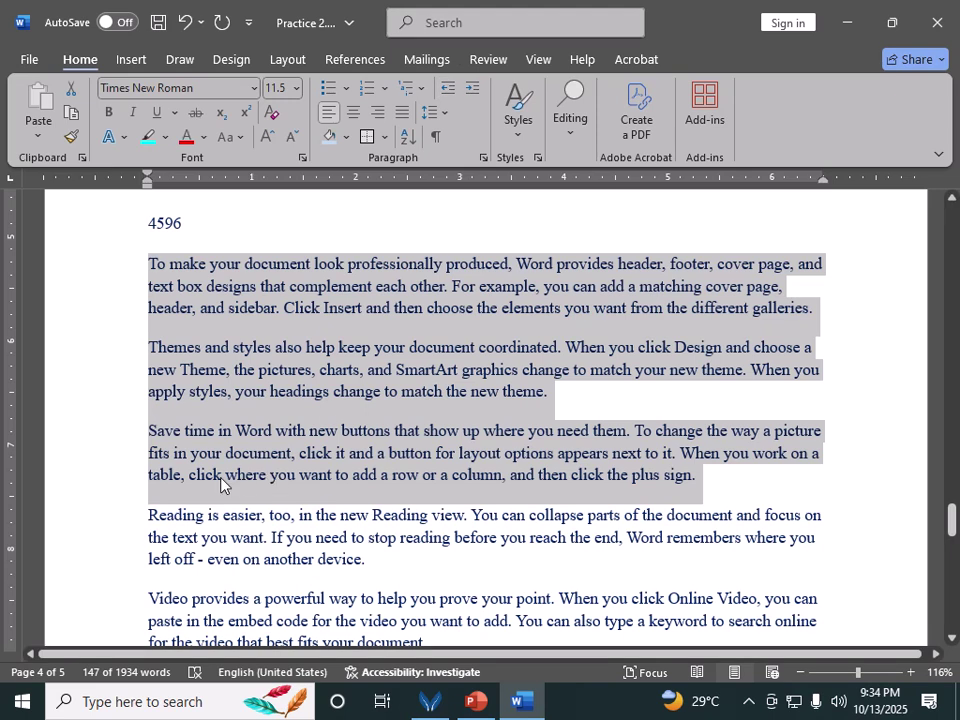
Try first-line indents of about 1.6 inches and 1 inch on the three paragraphs using the ruler, and align the first lines again
scroll(220, 445, down, 3)
scroll(200, 443, up, 2)
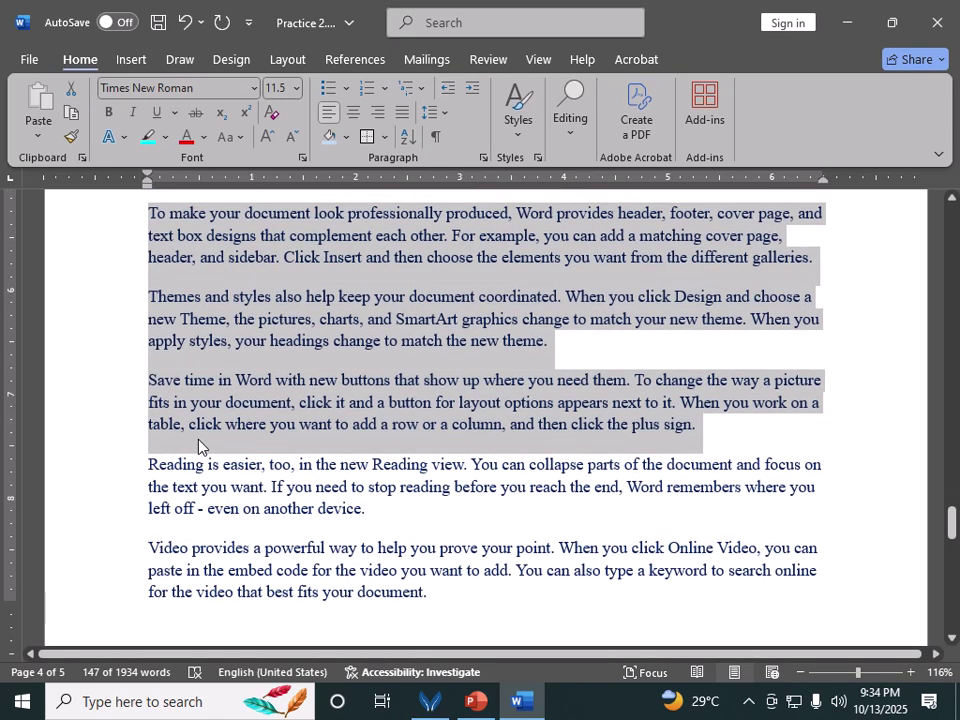
click(155, 212)
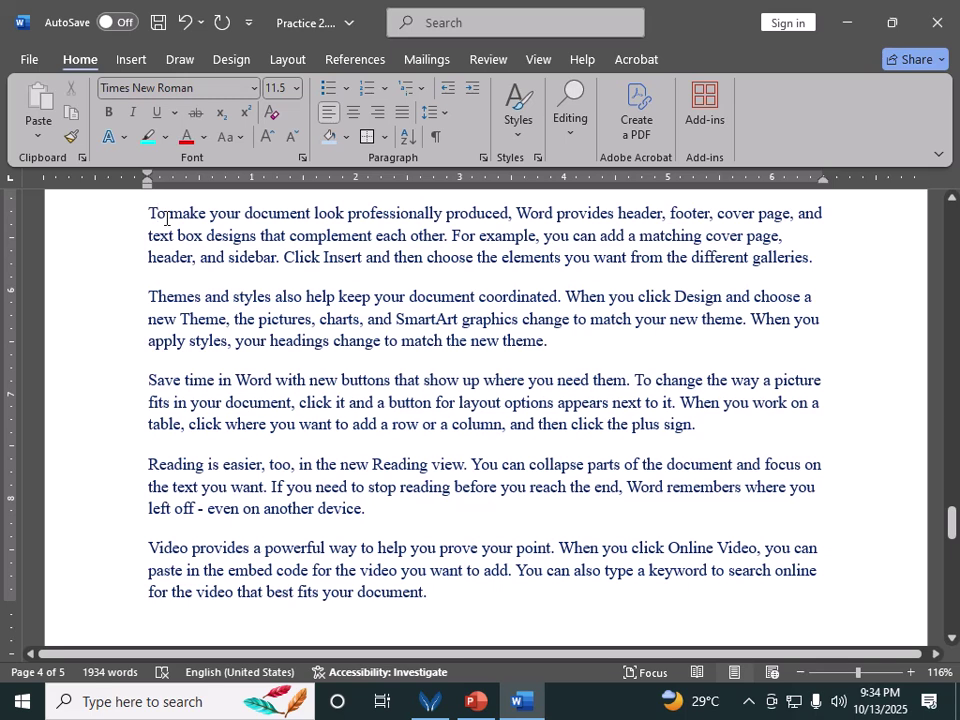
drag(166, 218, 750, 439)
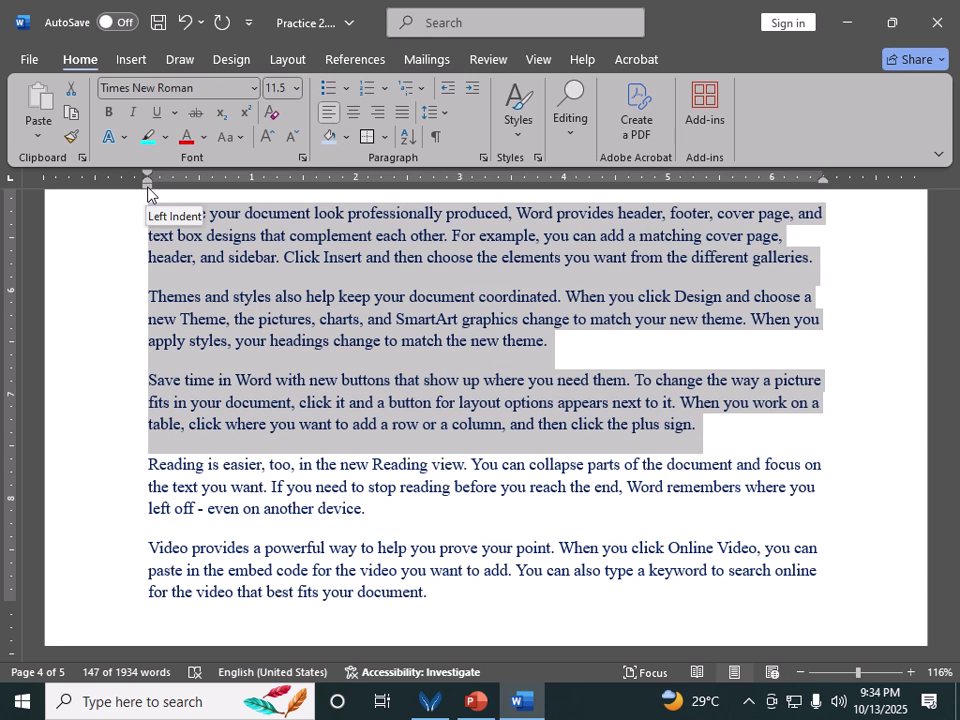
mouse_move(147, 188)
mouse_down()
mouse_move(279, 204)
mouse_move(147, 212)
mouse_move(193, 191)
mouse_move(318, 193)
mouse_up()
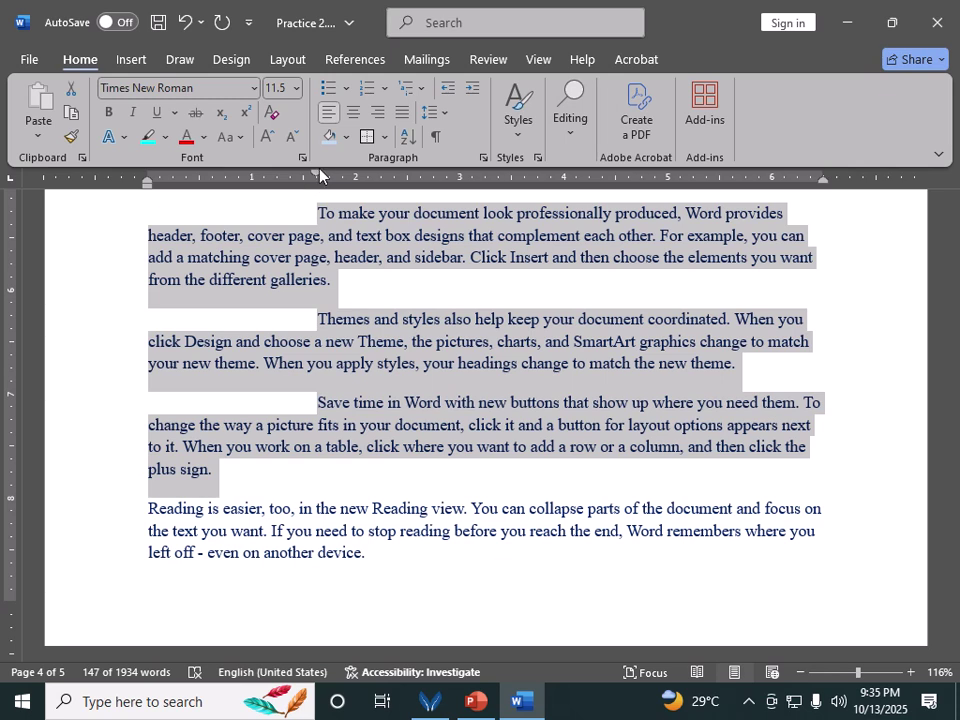
mouse_move(318, 176)
mouse_down()
mouse_move(240, 193)
mouse_move(255, 191)
mouse_move(141, 182)
mouse_move(251, 203)
mouse_up()
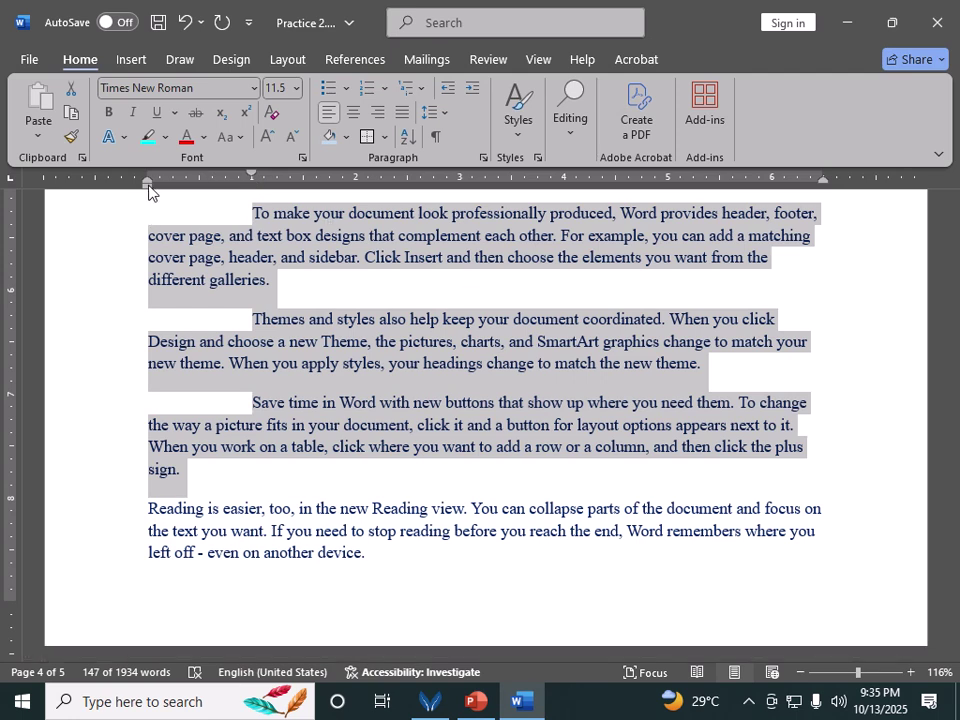
mouse_move(148, 185)
mouse_down()
mouse_move(223, 189)
mouse_move(146, 189)
mouse_up()
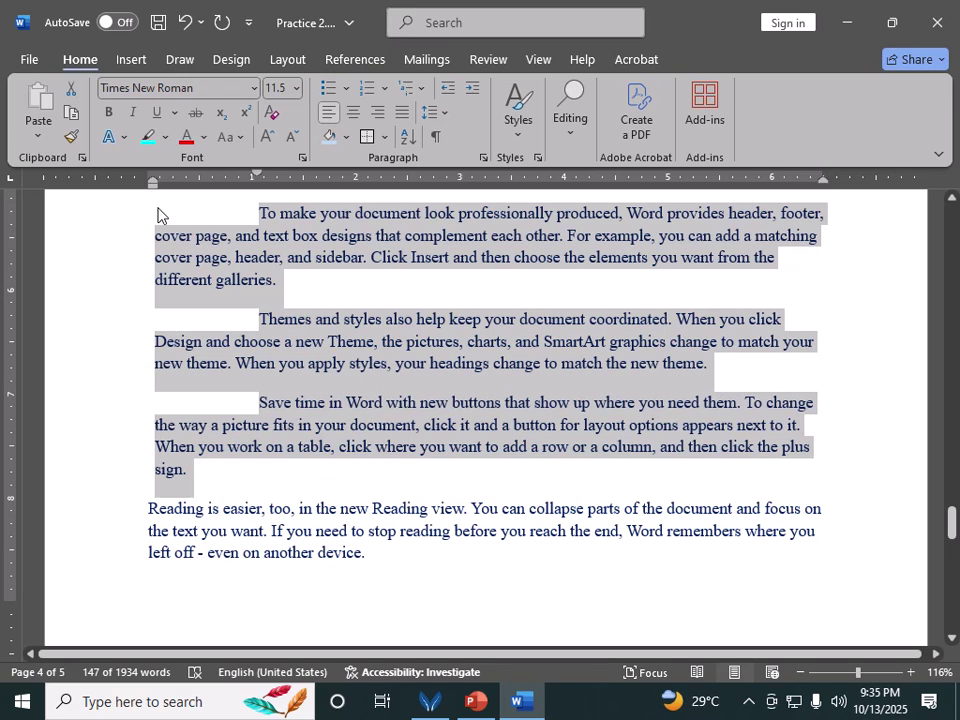
mouse_move(256, 178)
mouse_down()
mouse_move(146, 189)
mouse_move(155, 190)
mouse_up()
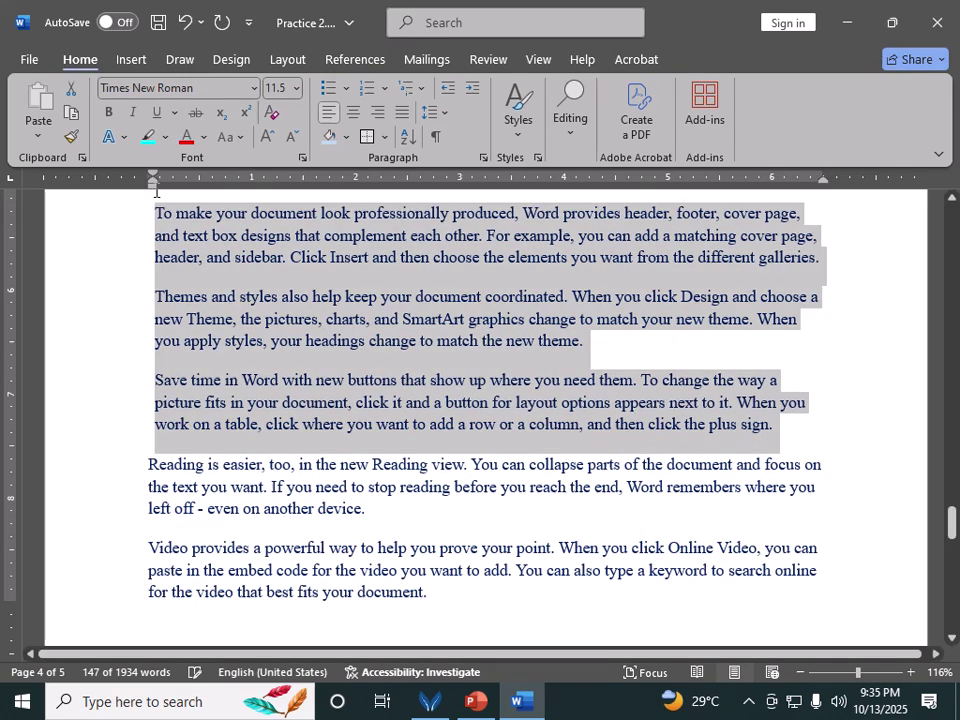
Try a 2-inch left indent on the three paragraphs, reduce it to zero, and deselect the text
click(471, 90)
click(470, 90)
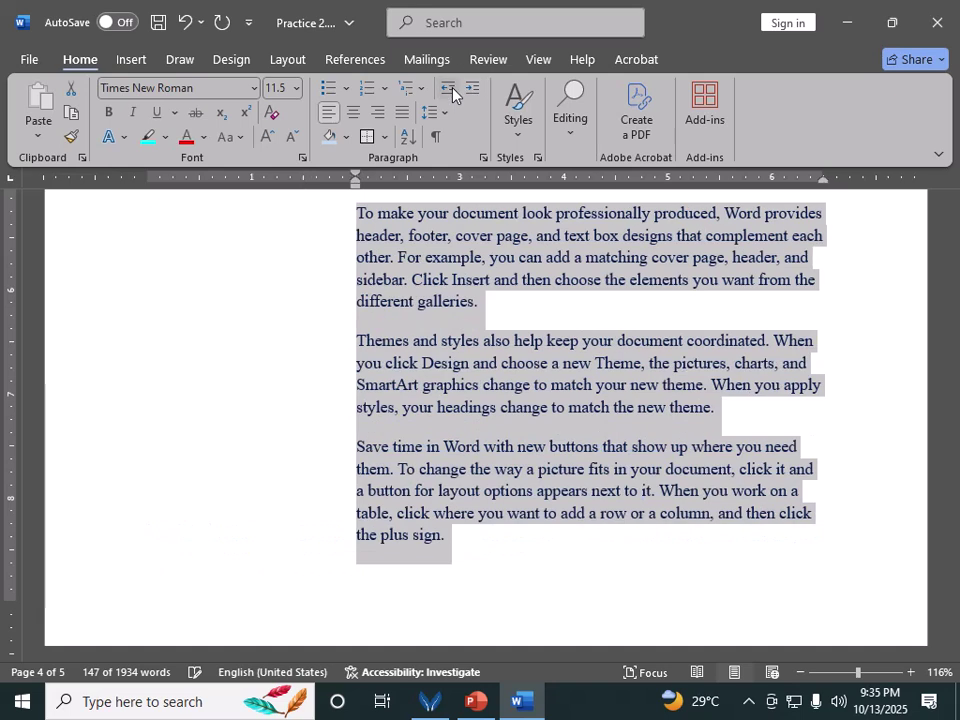
click(450, 91)
click(450, 91)
click(451, 92)
click(451, 92)
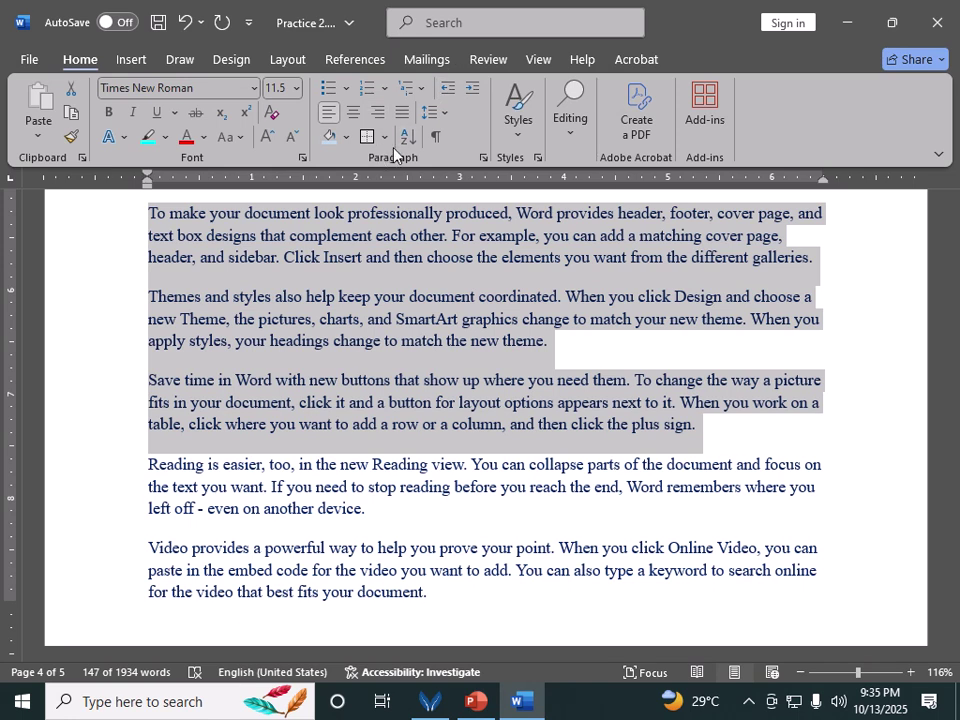
click(370, 338)
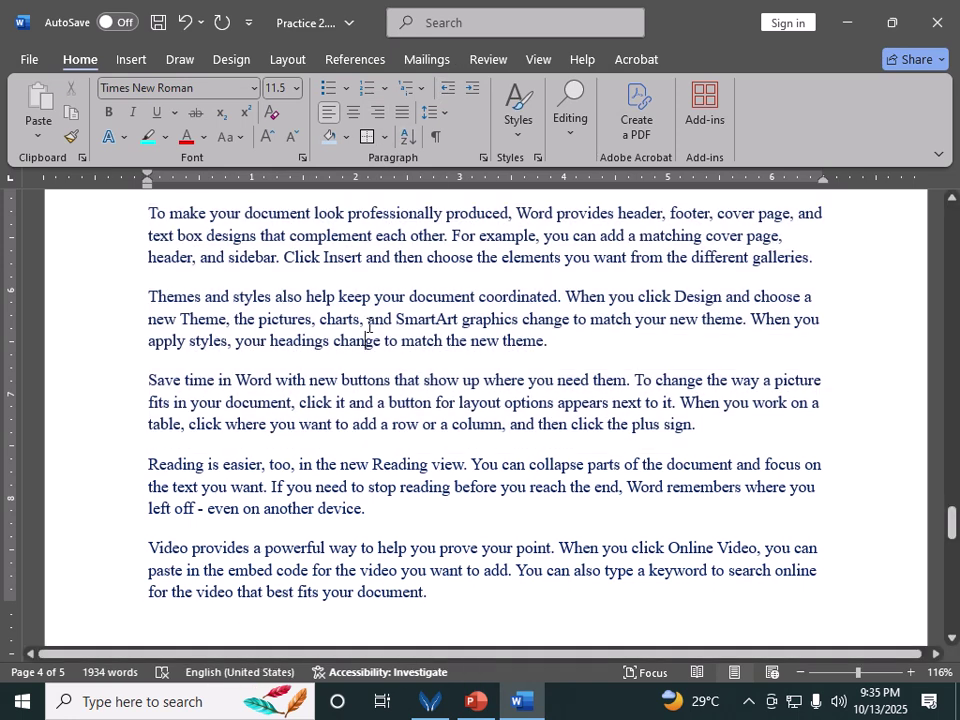
Split "When you work on a table," into its own paragraph below item VII on page 3
scroll(368, 325, up, 4)
scroll(368, 325, up, 15)
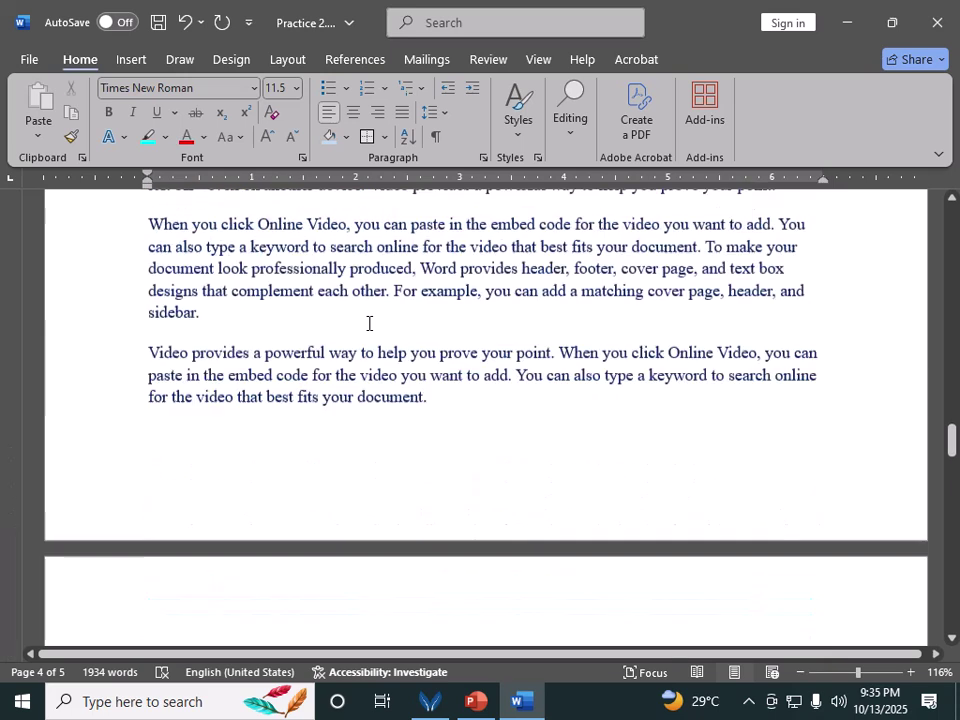
scroll(368, 320, up, 6)
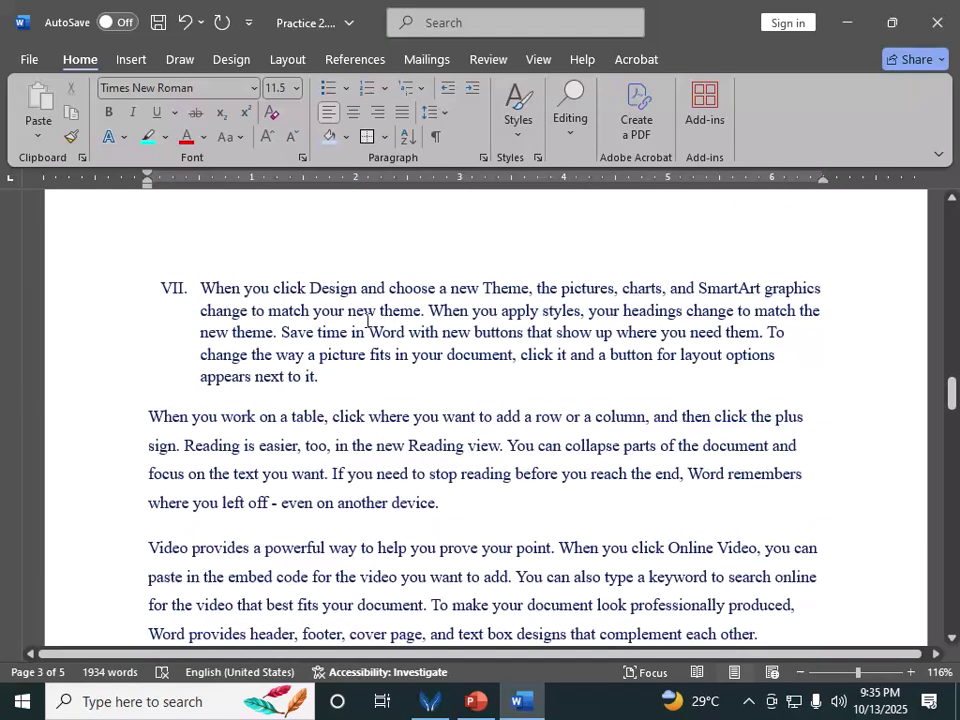
click(330, 417)
key(Return)
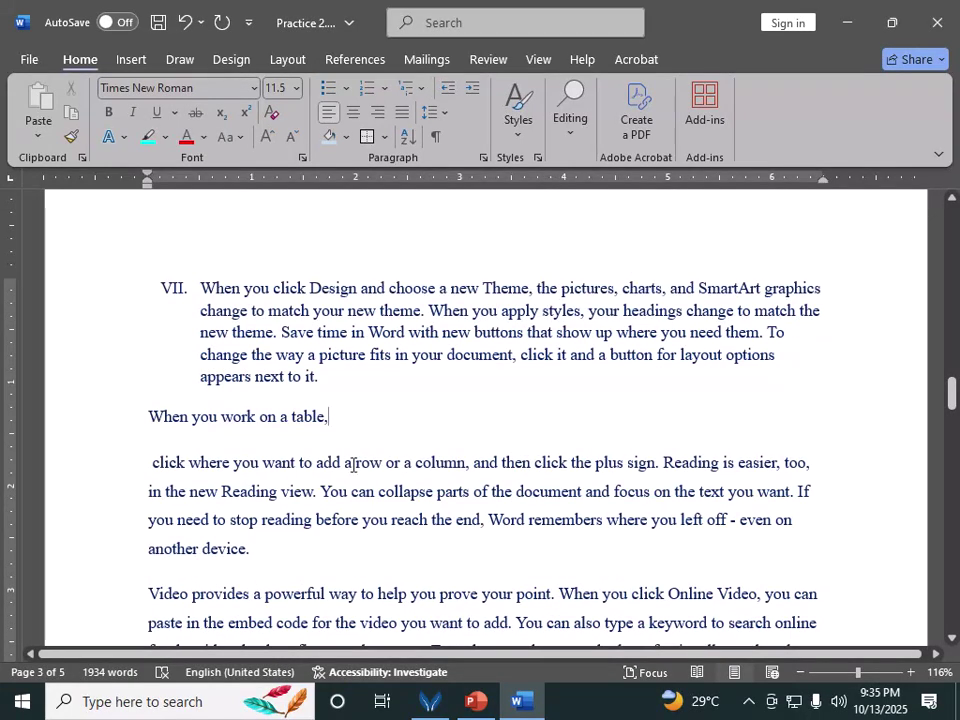
Duplicate the line "When you work on a table," directly beneath the original
drag(347, 420, 137, 405)
key(ctrl+c)
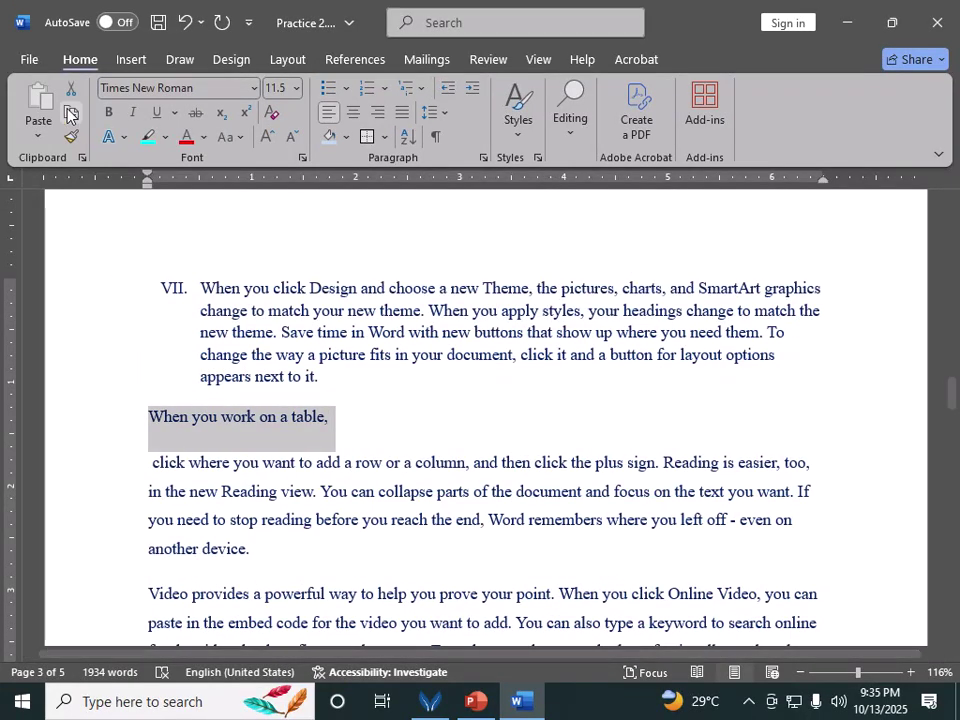
click(67, 115)
click(352, 425)
key(Return)
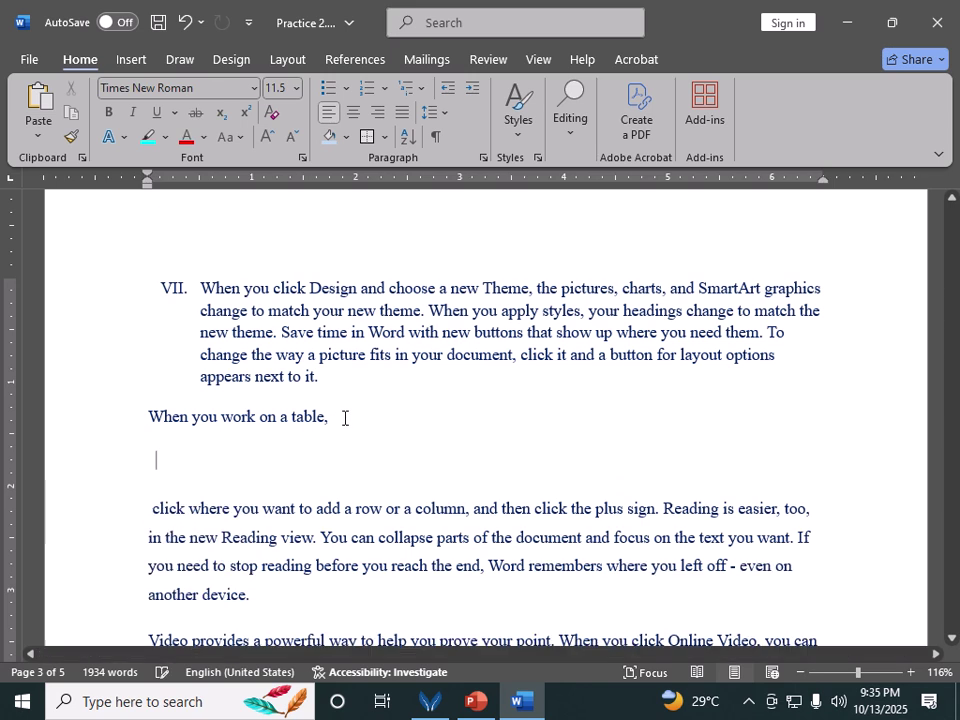
click(39, 105)
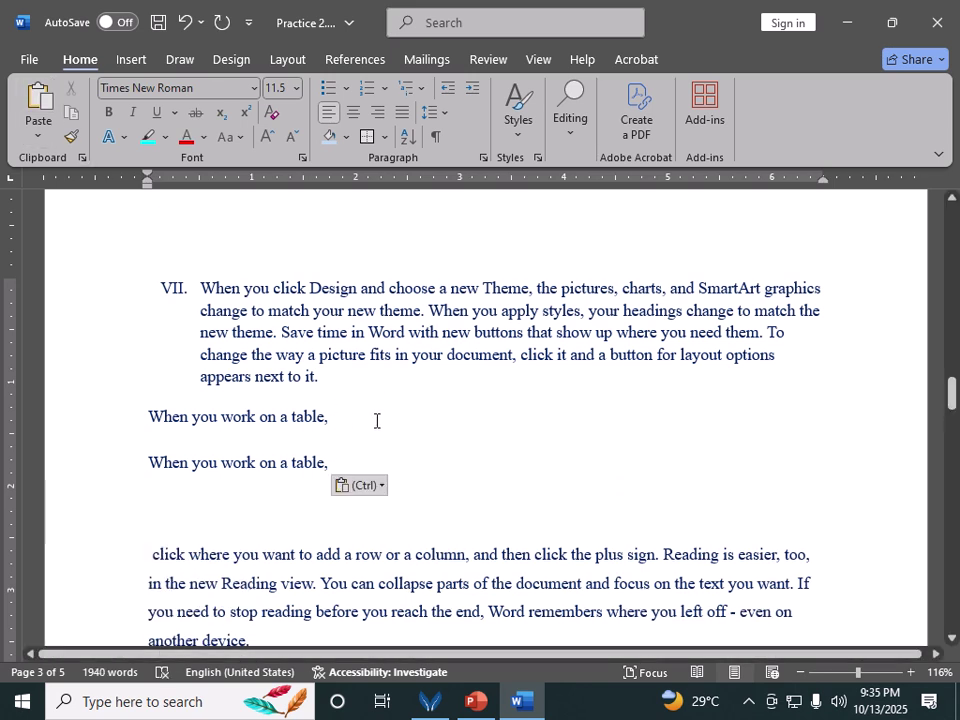
Try the Strikethrough and Double strikethrough font effects on the first "When you work on a table," line, clearing each one
drag(376, 420, 135, 420)
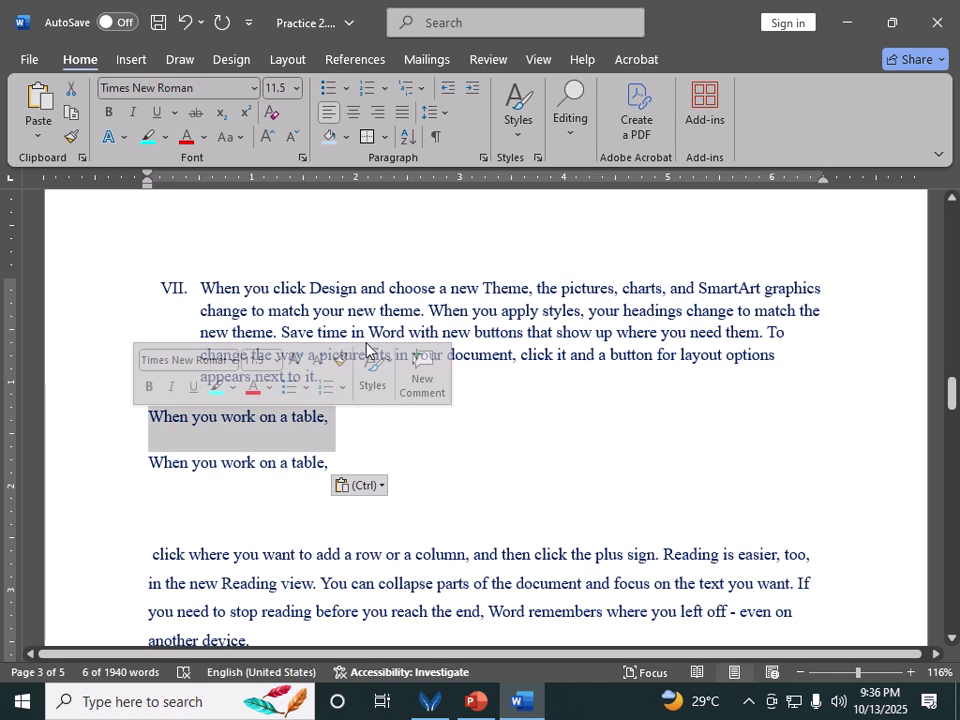
click(302, 158)
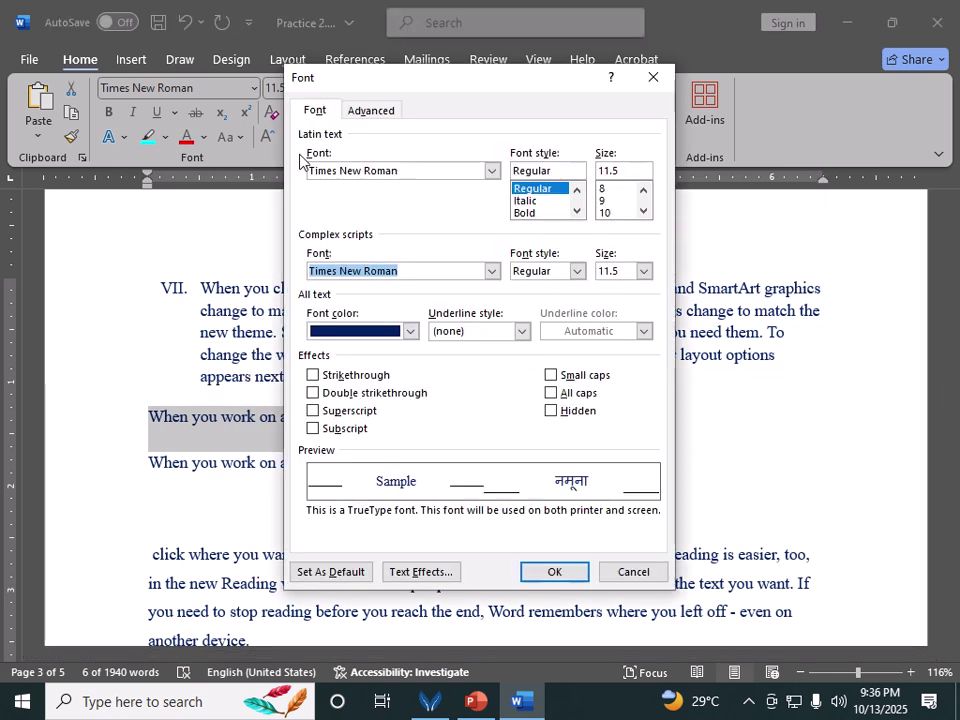
drag(437, 86, 604, 19)
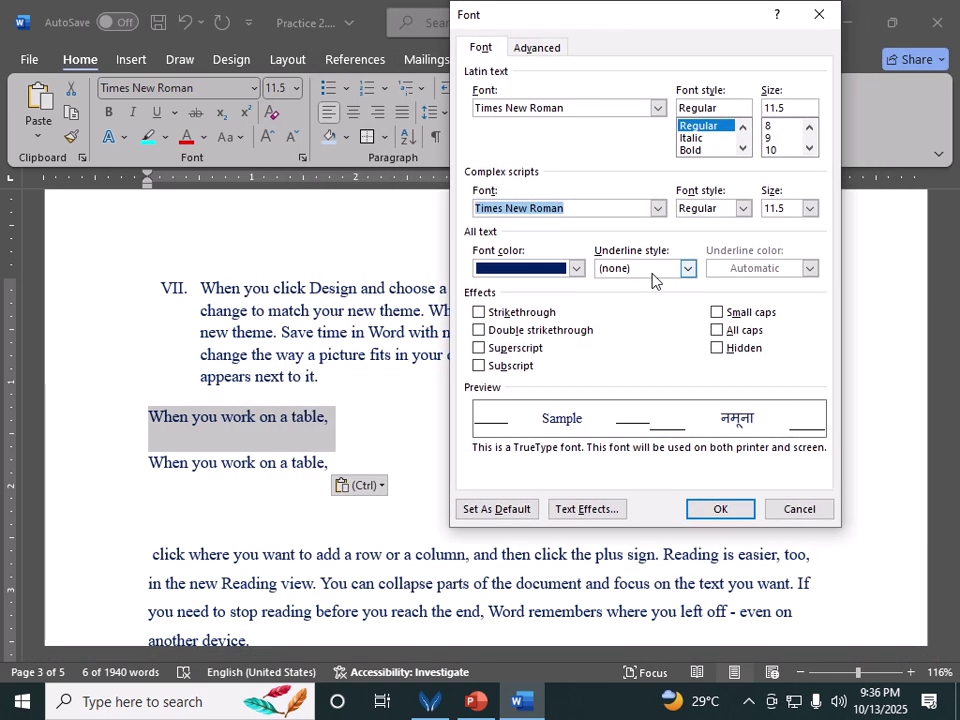
click(478, 313)
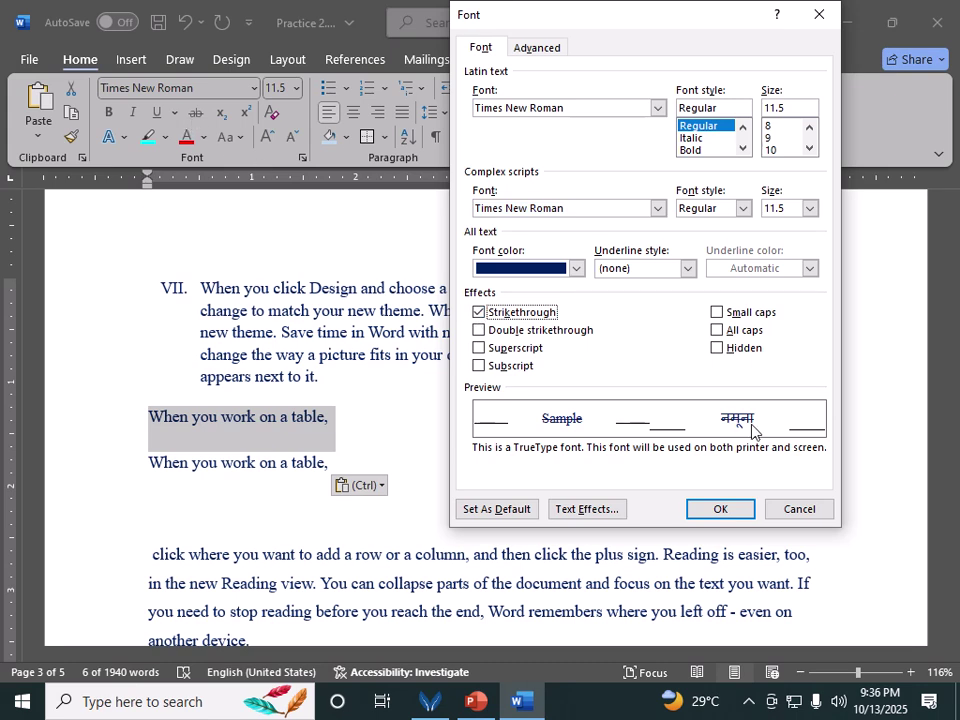
click(479, 312)
click(478, 331)
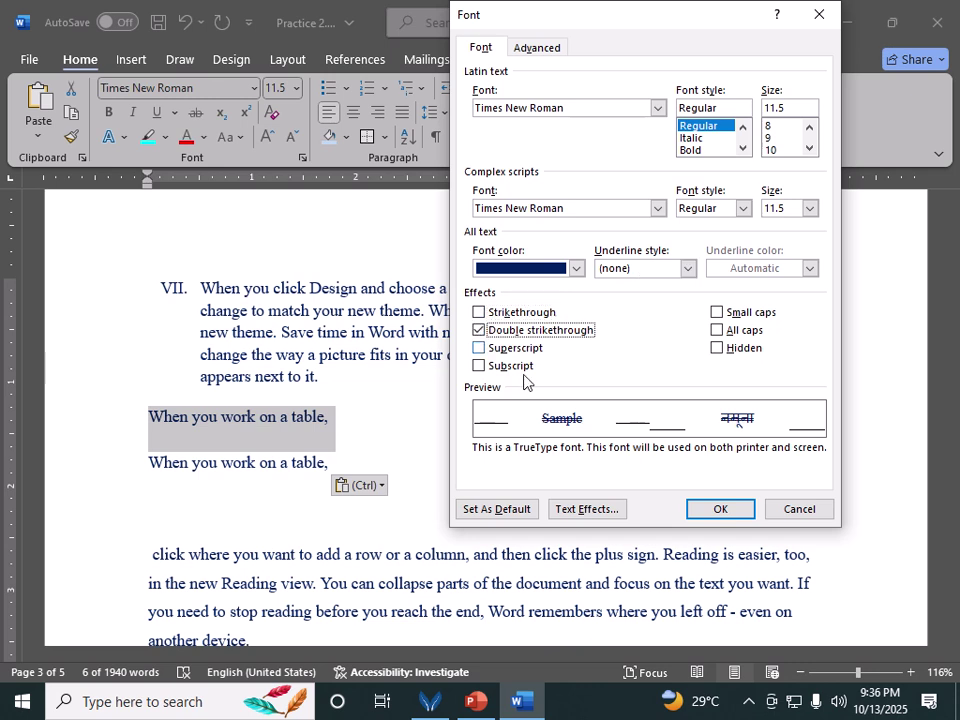
click(479, 334)
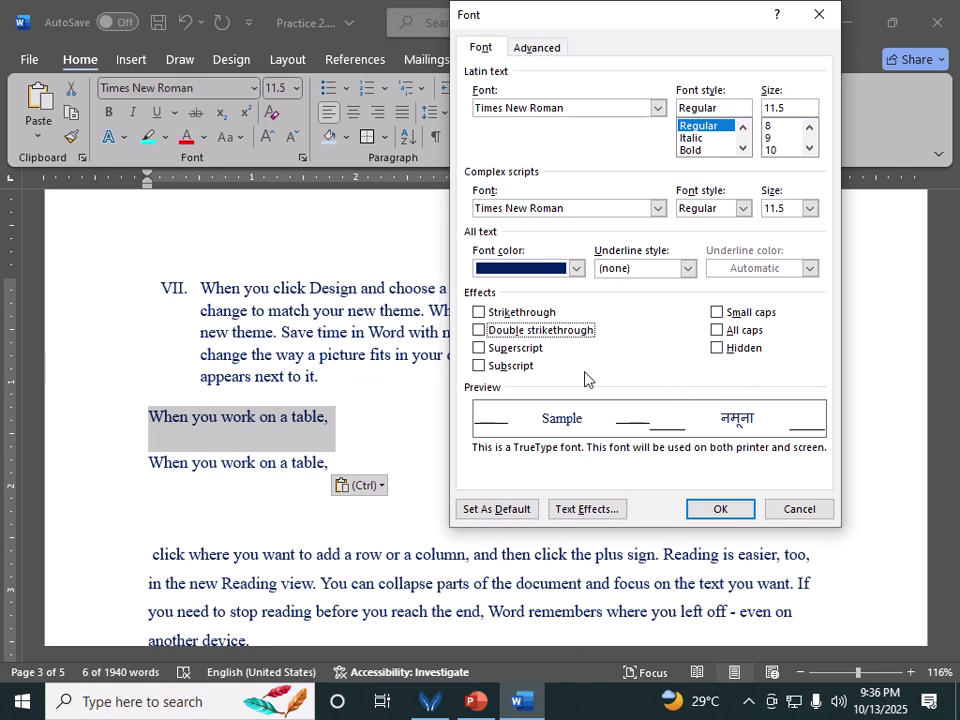
Apply Small caps to the first "When you work on a table," line and All caps to the second one
click(718, 314)
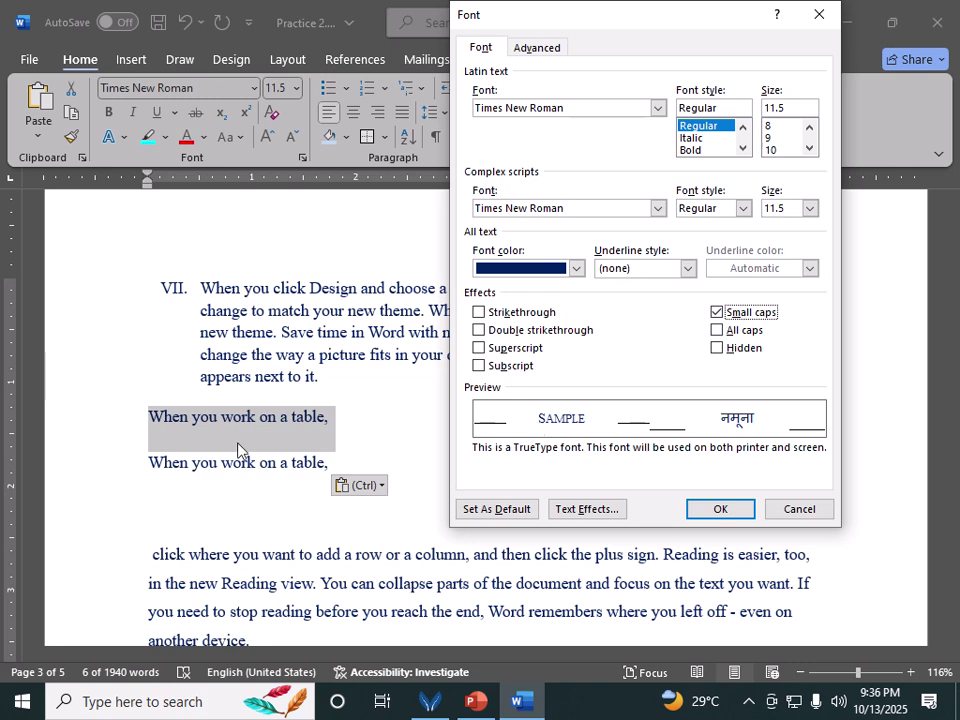
click(722, 509)
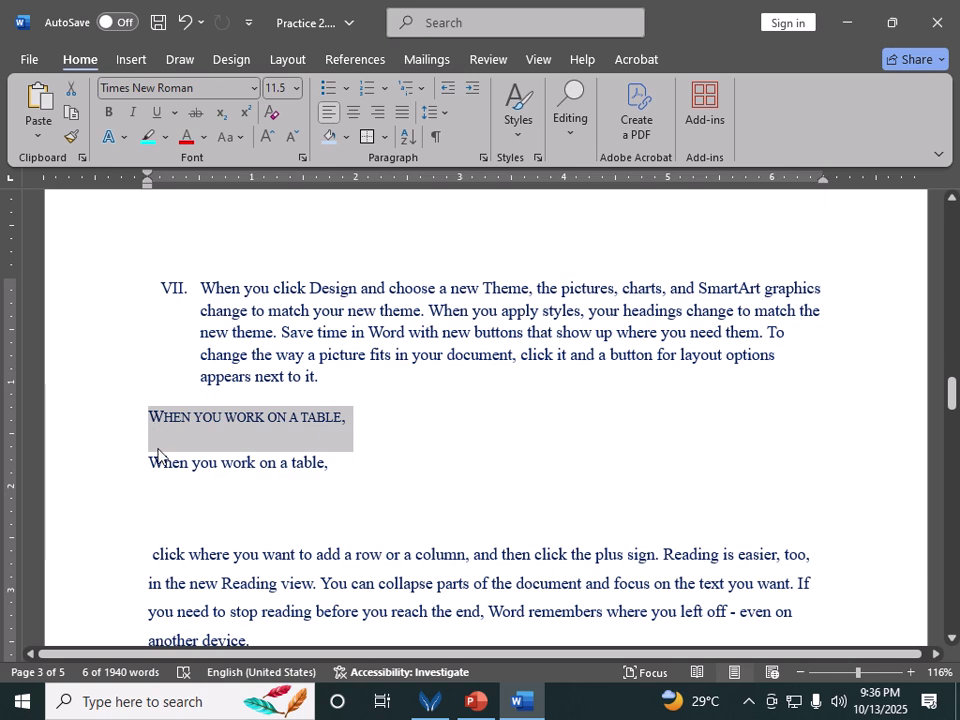
drag(146, 461, 336, 464)
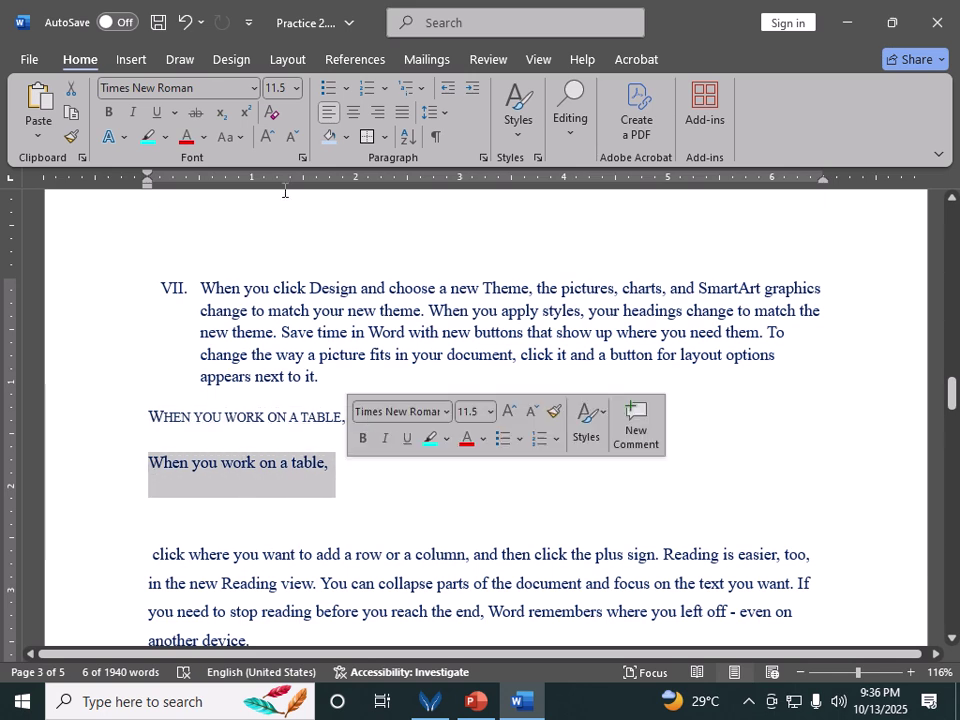
click(302, 158)
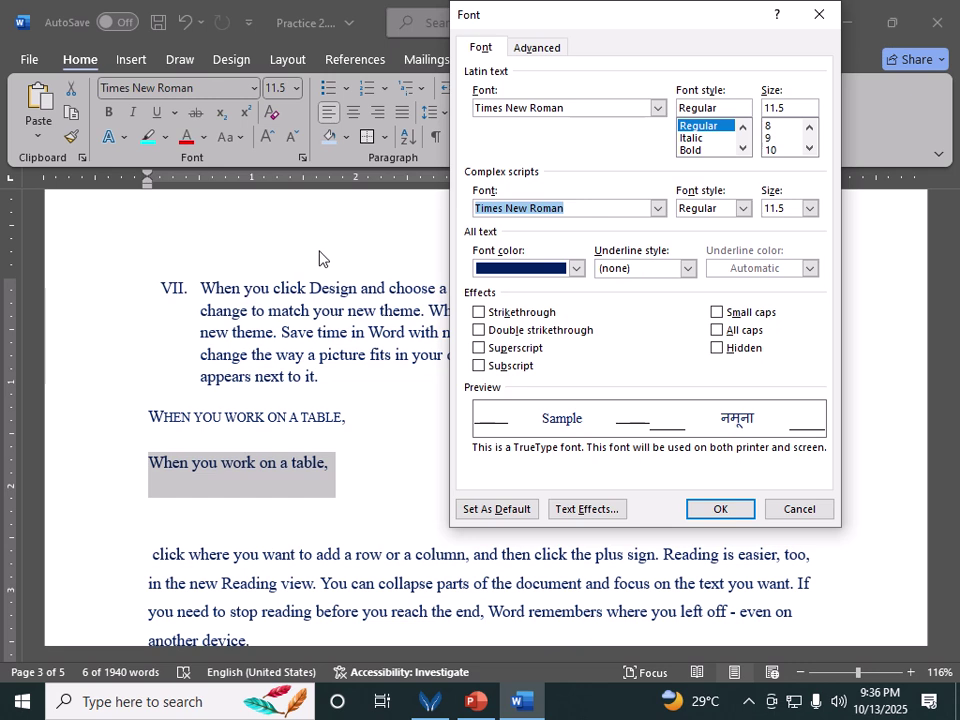
click(717, 331)
click(719, 508)
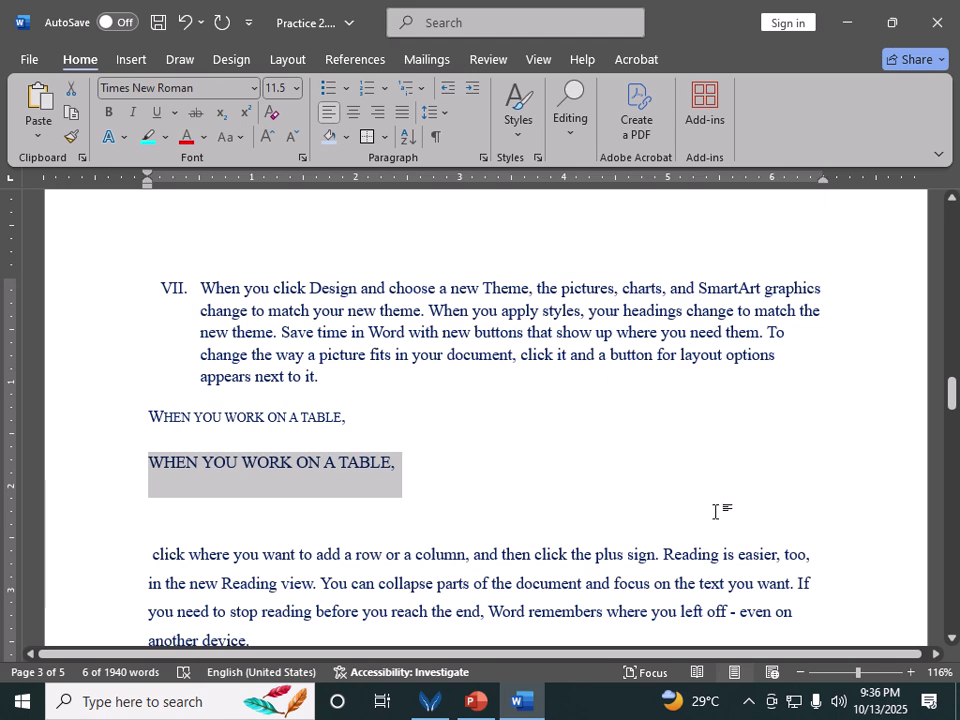
drag(148, 413, 390, 420)
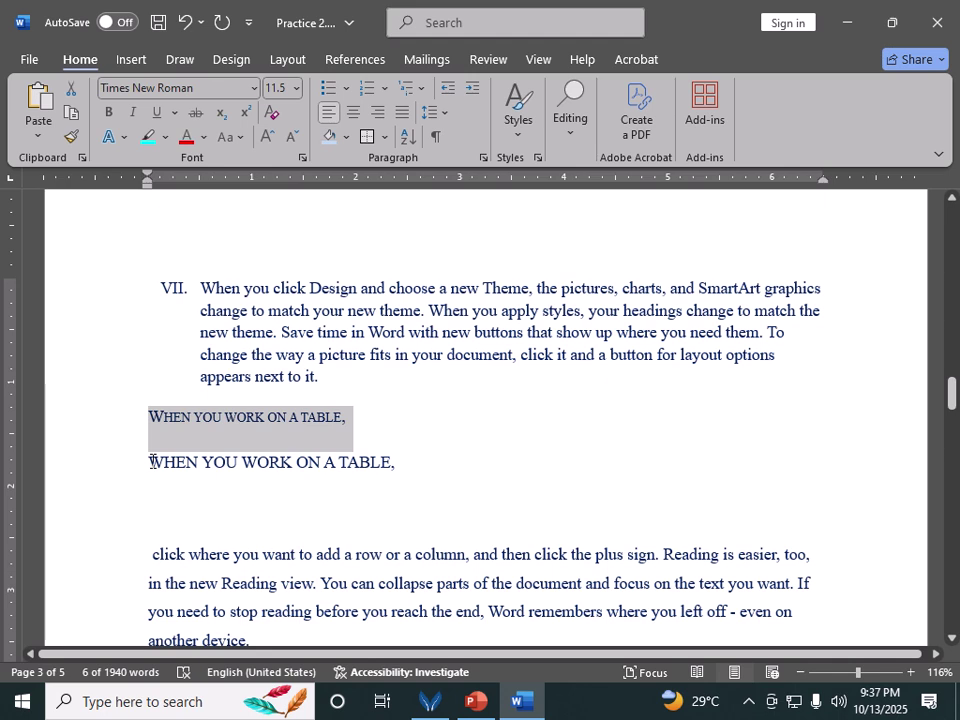
drag(151, 461, 433, 459)
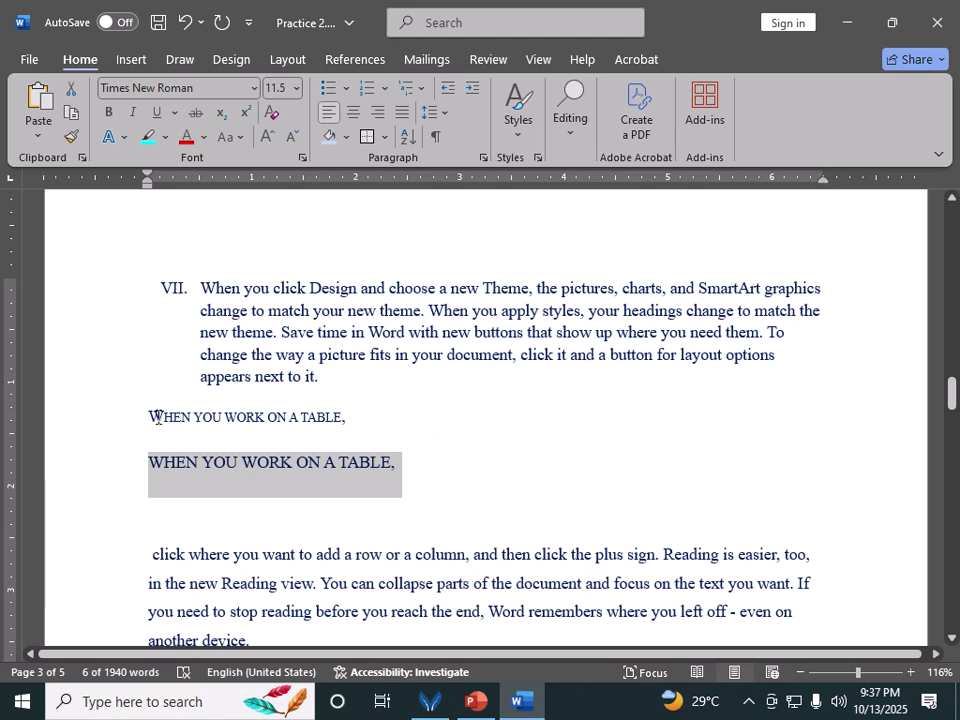
Expand the character spacing of the first "When you work on a table," line by 4.7 pt
drag(171, 421, 362, 422)
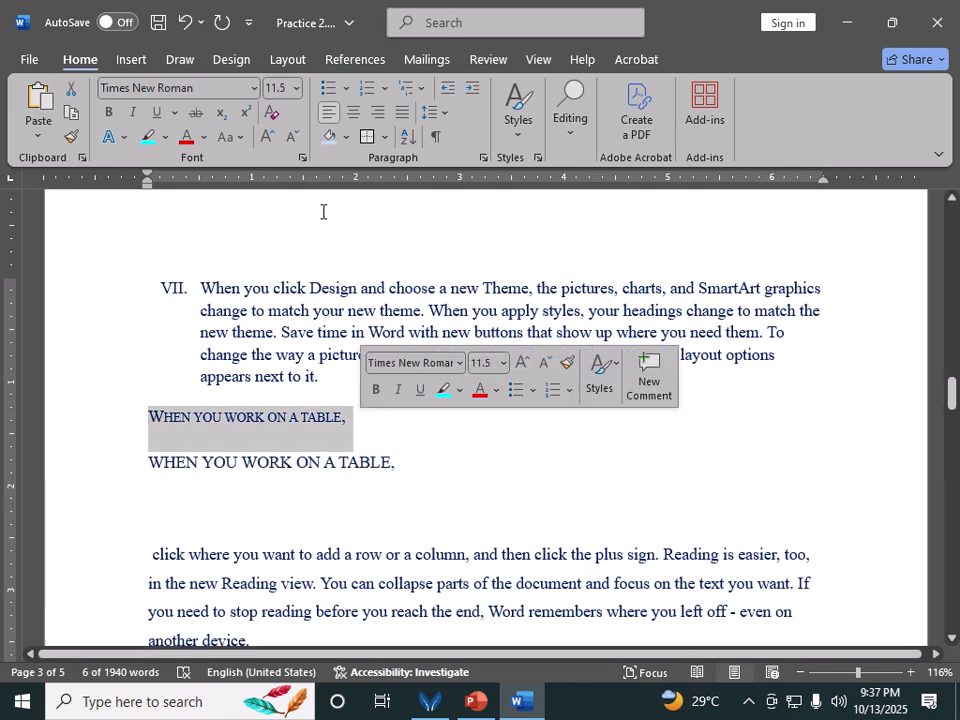
click(301, 157)
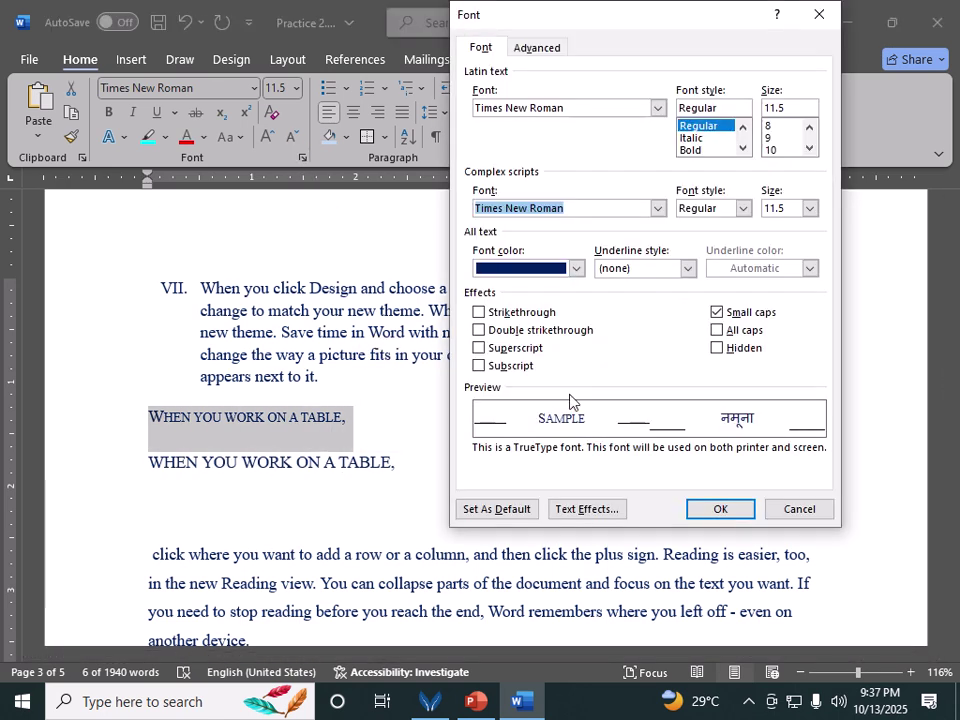
click(546, 56)
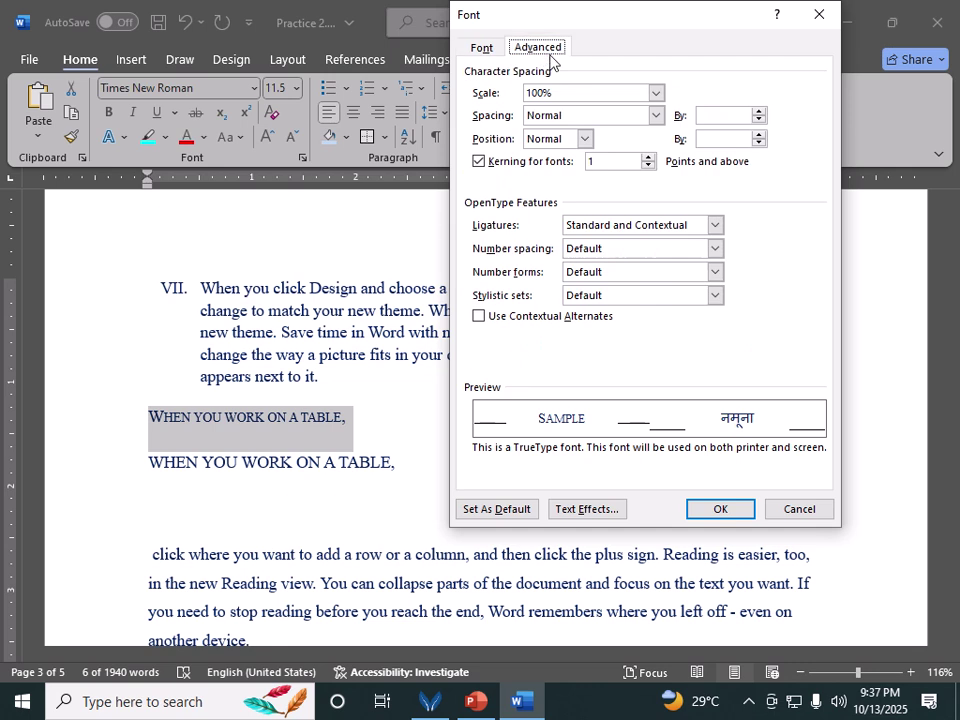
click(655, 116)
click(615, 144)
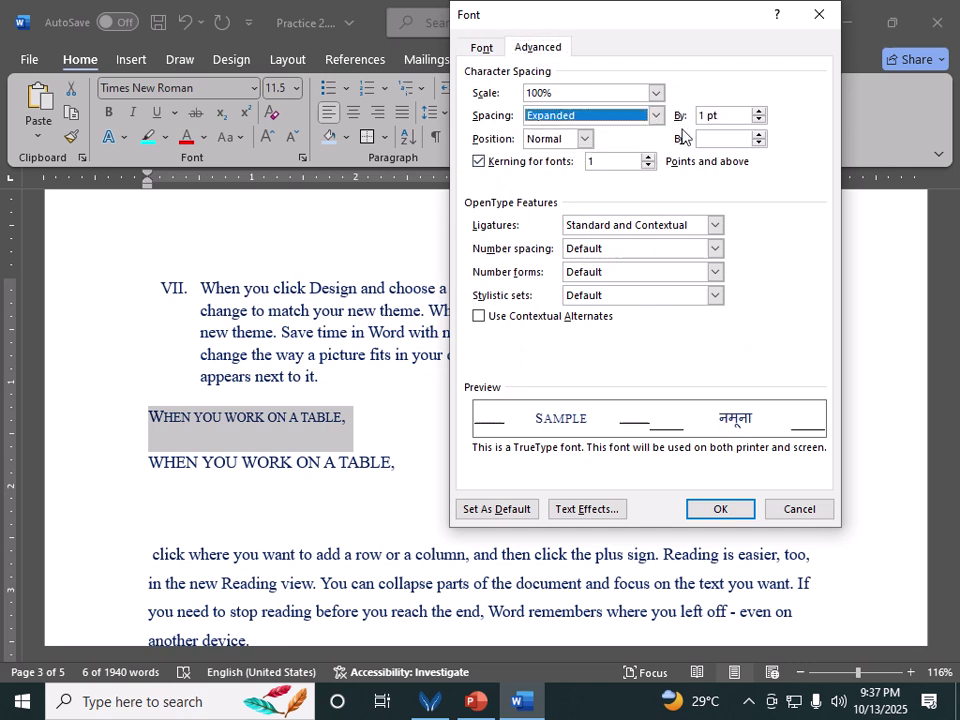
click(759, 114)
click(759, 114)
click(759, 114)
click(759, 115)
click(759, 115)
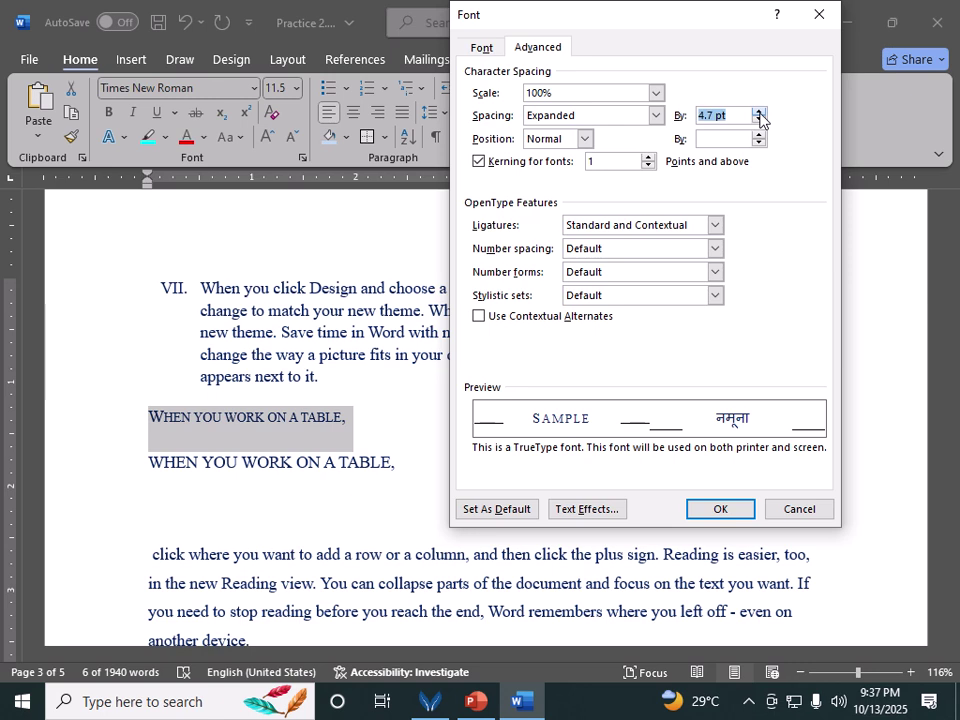
click(739, 510)
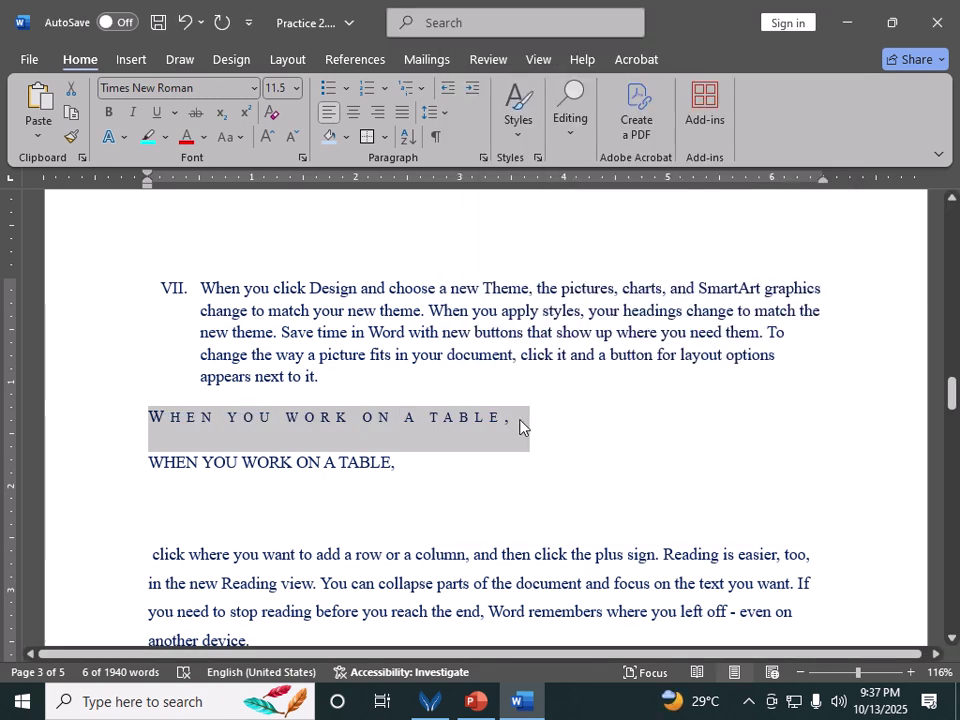
Increase the expanded character spacing of the small-caps line to 7 pt
click(302, 158)
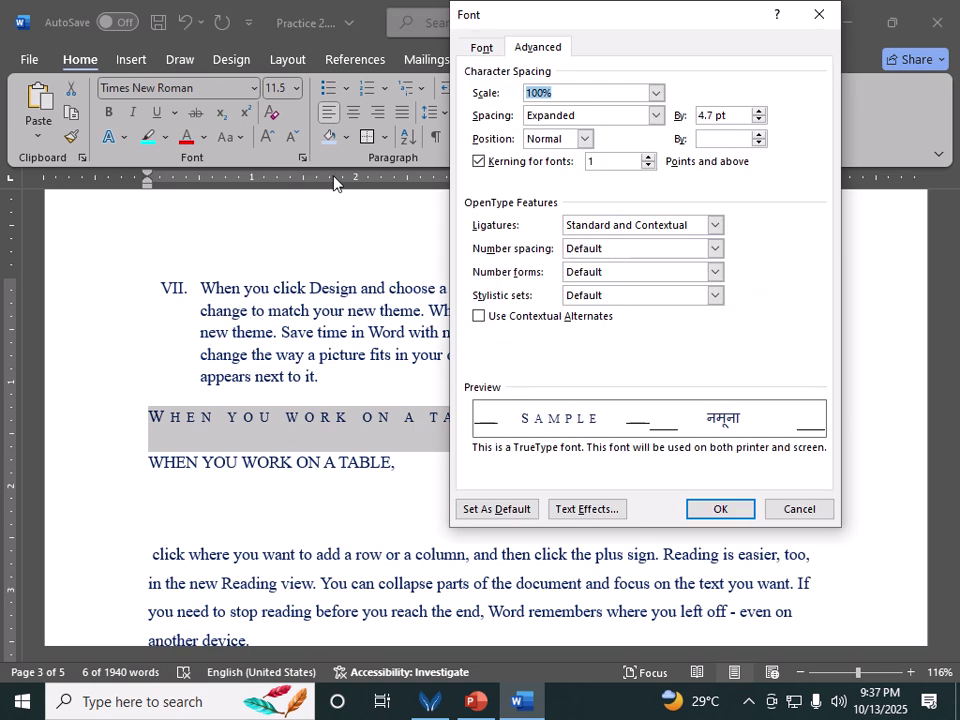
click(759, 112)
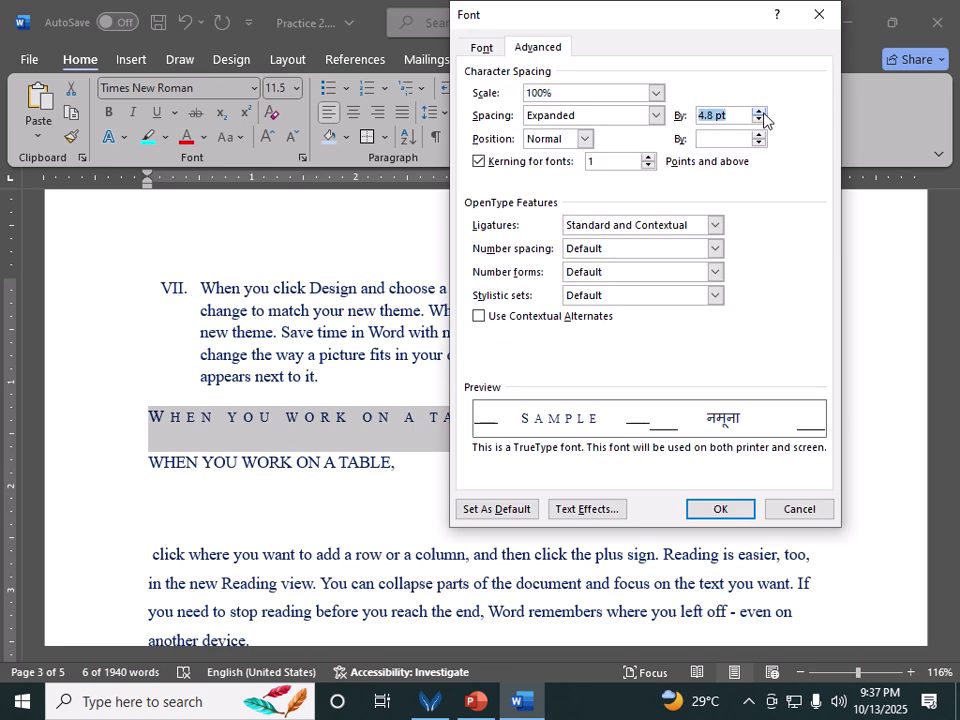
click(760, 113)
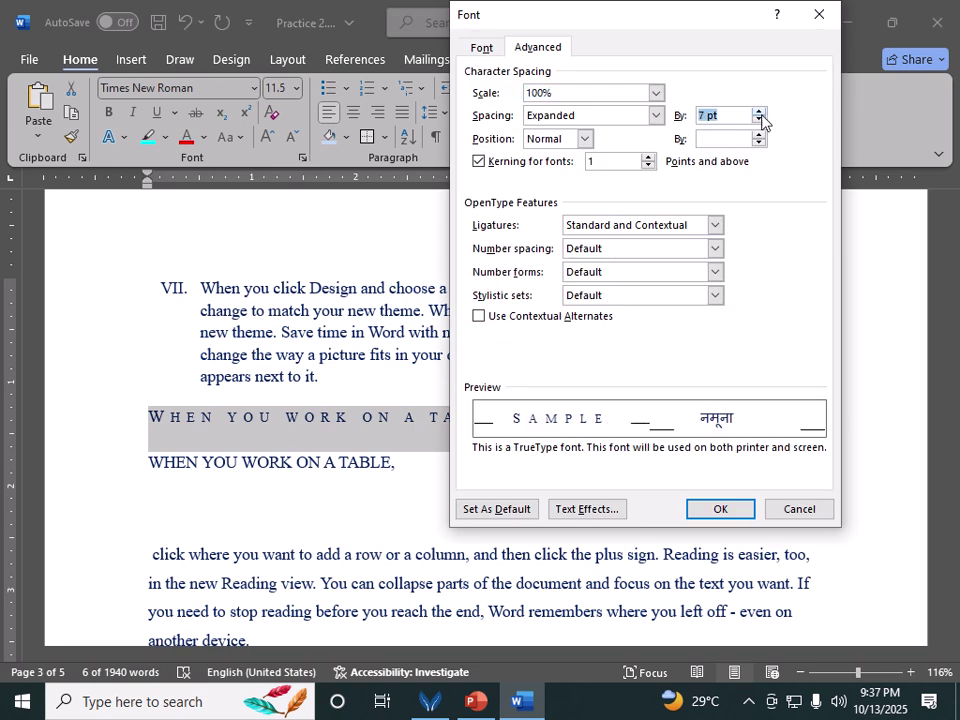
click(724, 509)
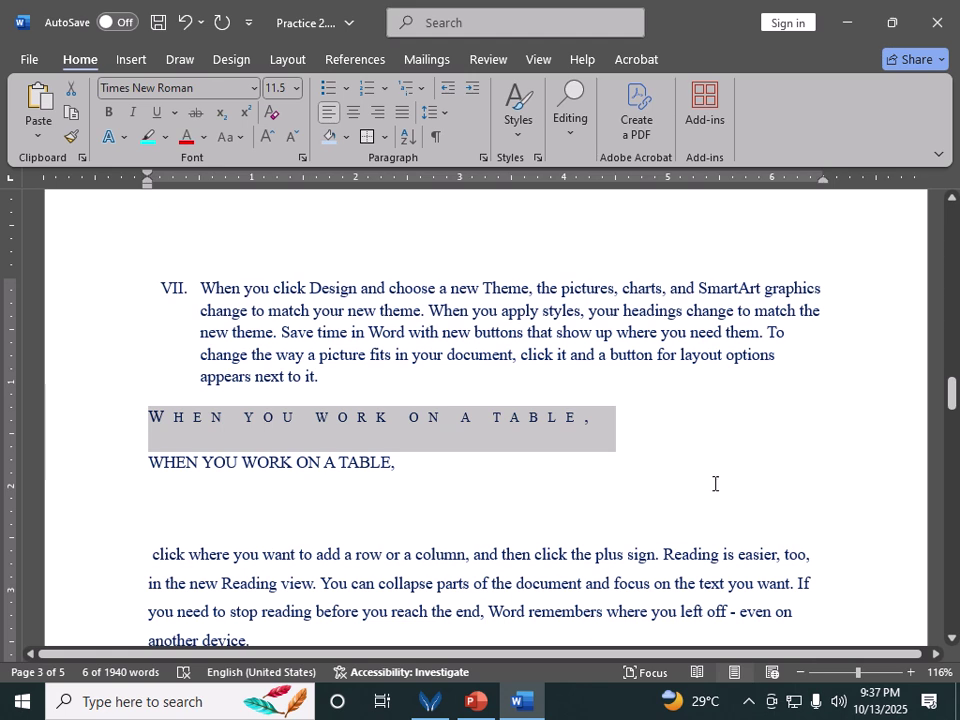
Switch the small-caps line's character spacing to Condensed by 7 pt
click(302, 158)
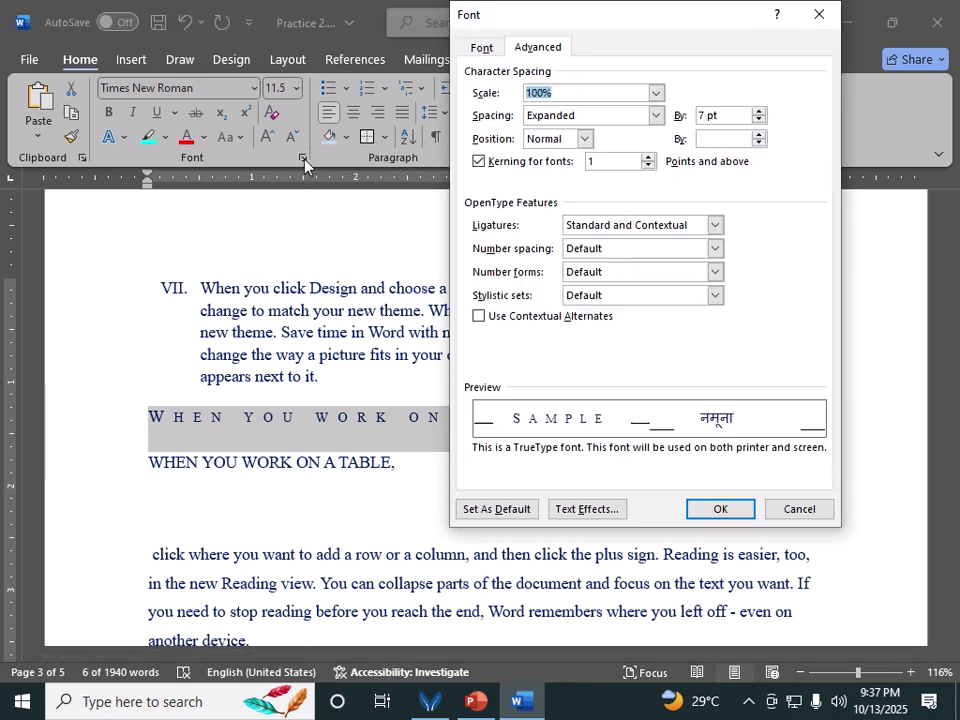
click(655, 115)
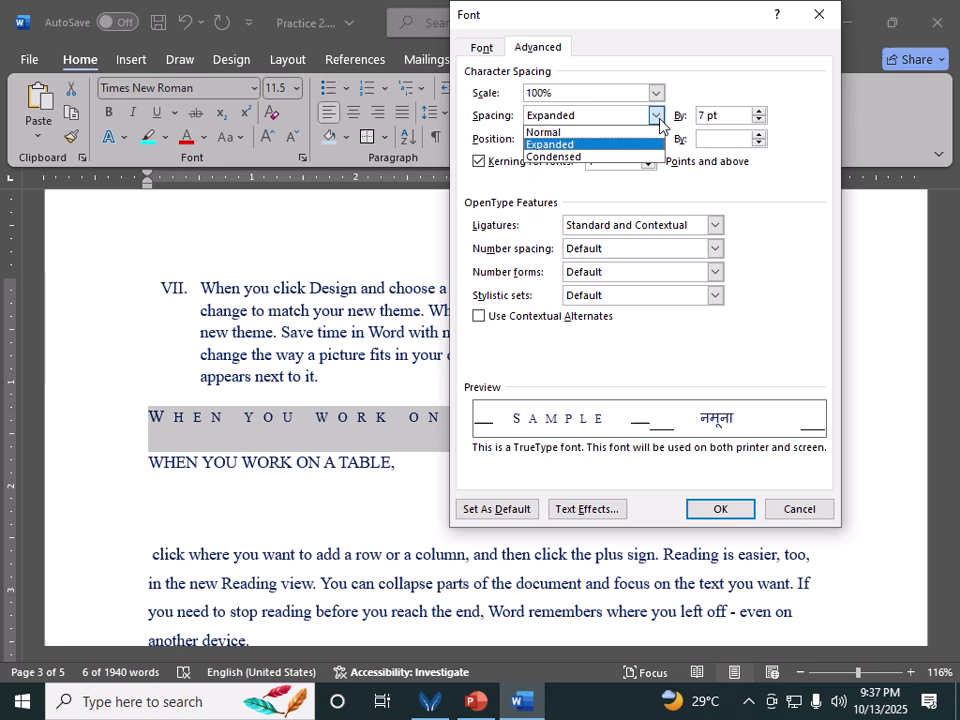
click(579, 158)
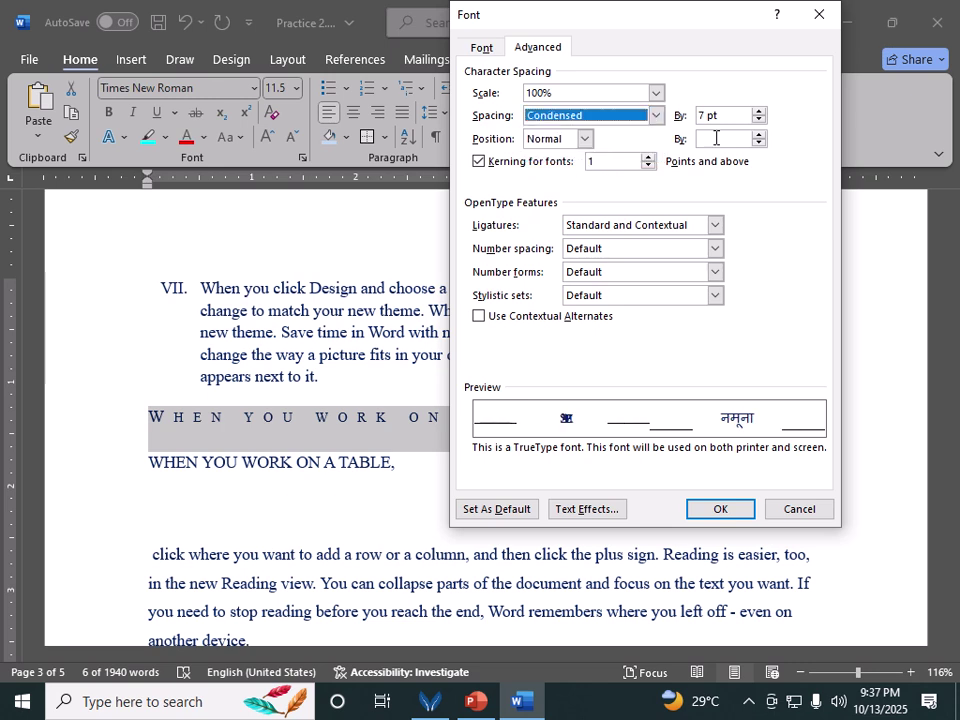
click(720, 509)
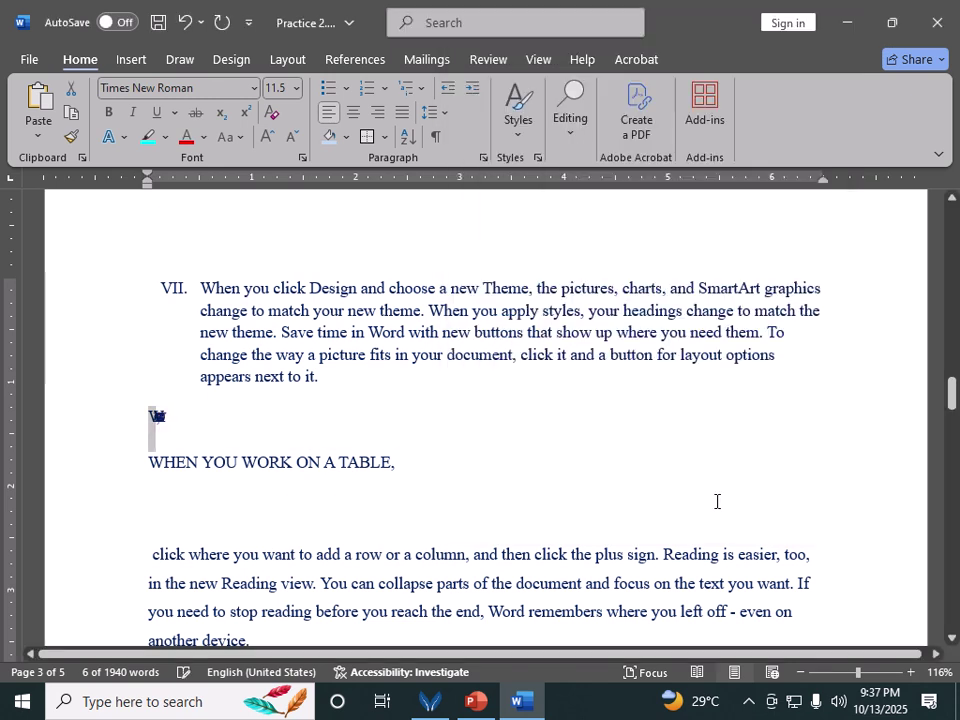
Set the condensed character spacing of the small-caps line to 1 pt
click(302, 157)
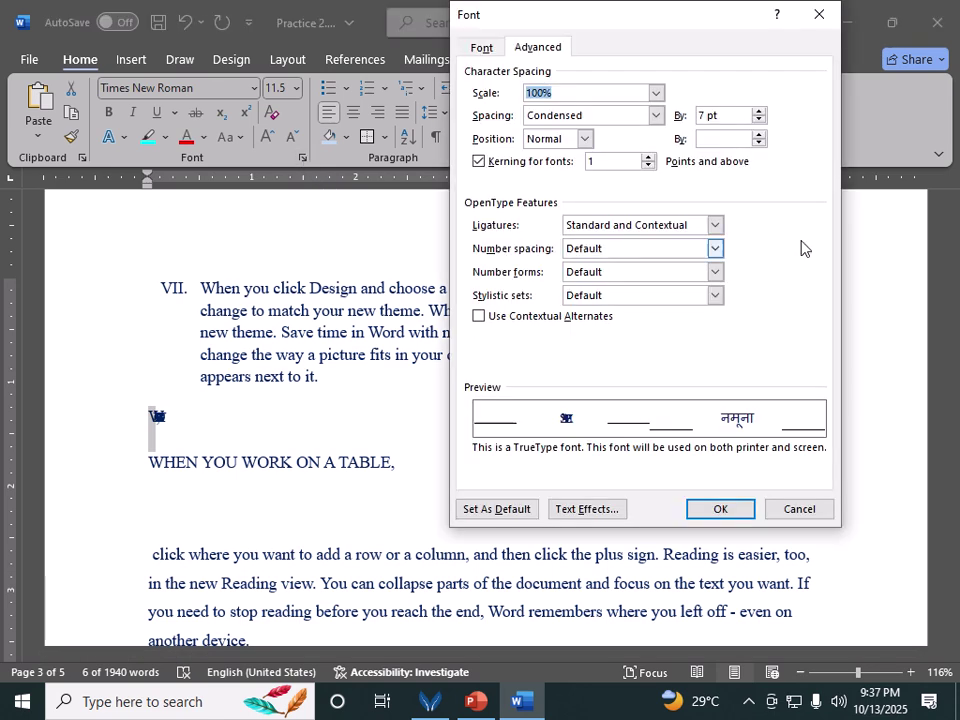
double_click(726, 116)
text(1)
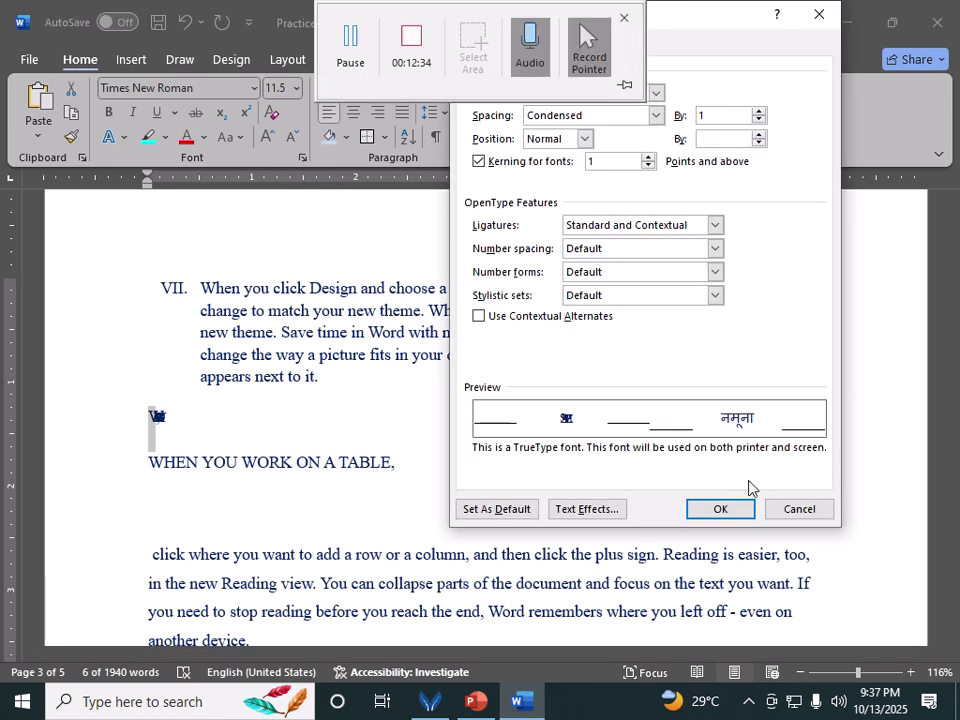
click(728, 509)
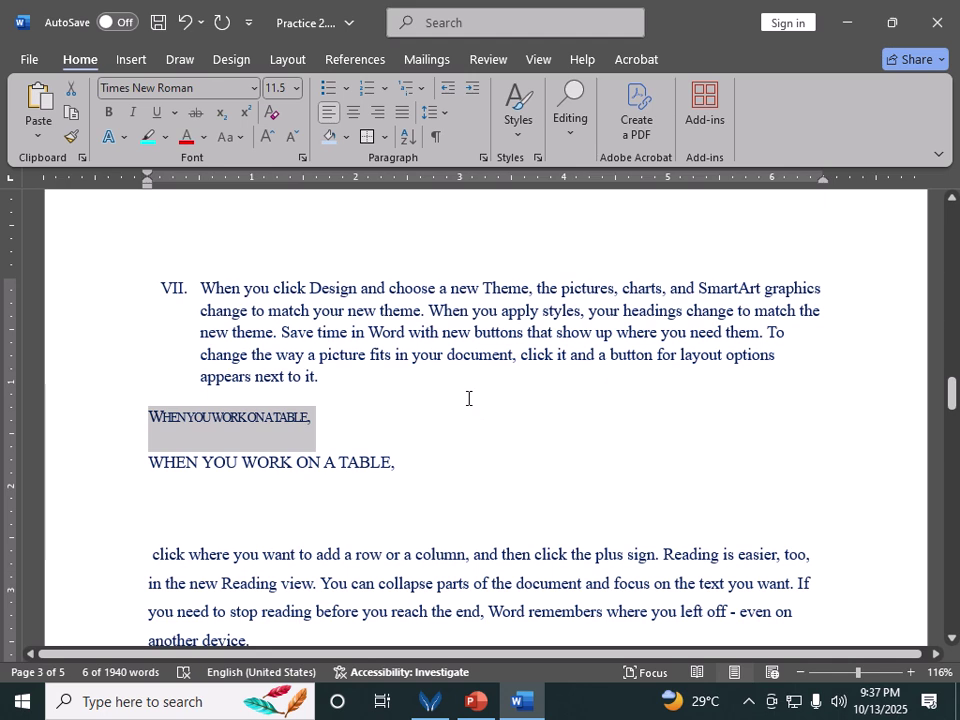
Reduce the condensed character spacing of the small-caps line to 0.6 pt
click(300, 158)
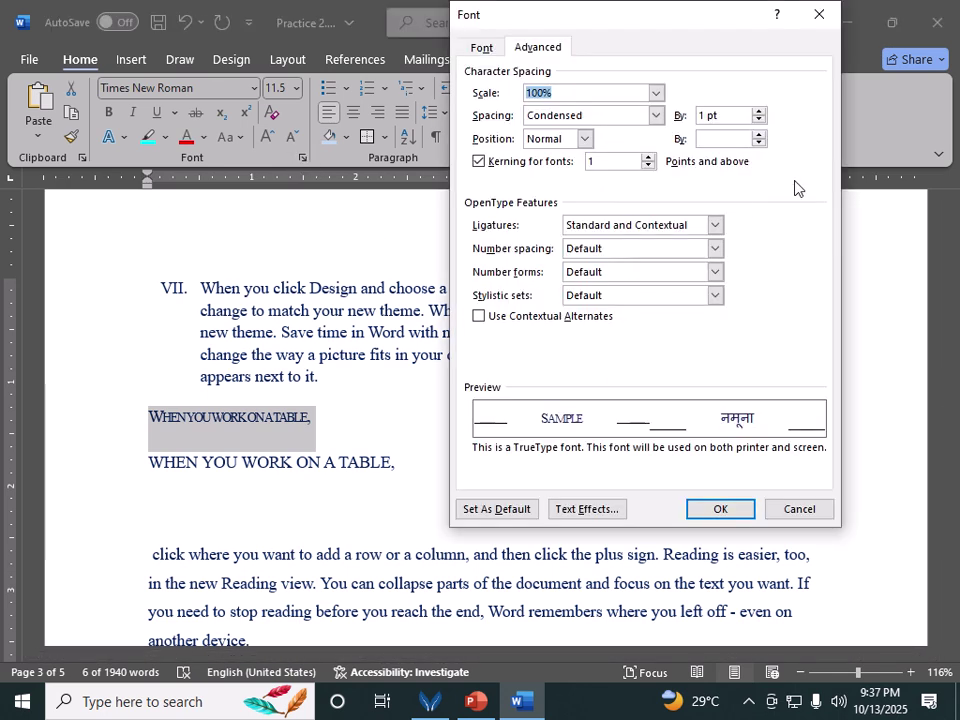
click(760, 119)
click(759, 114)
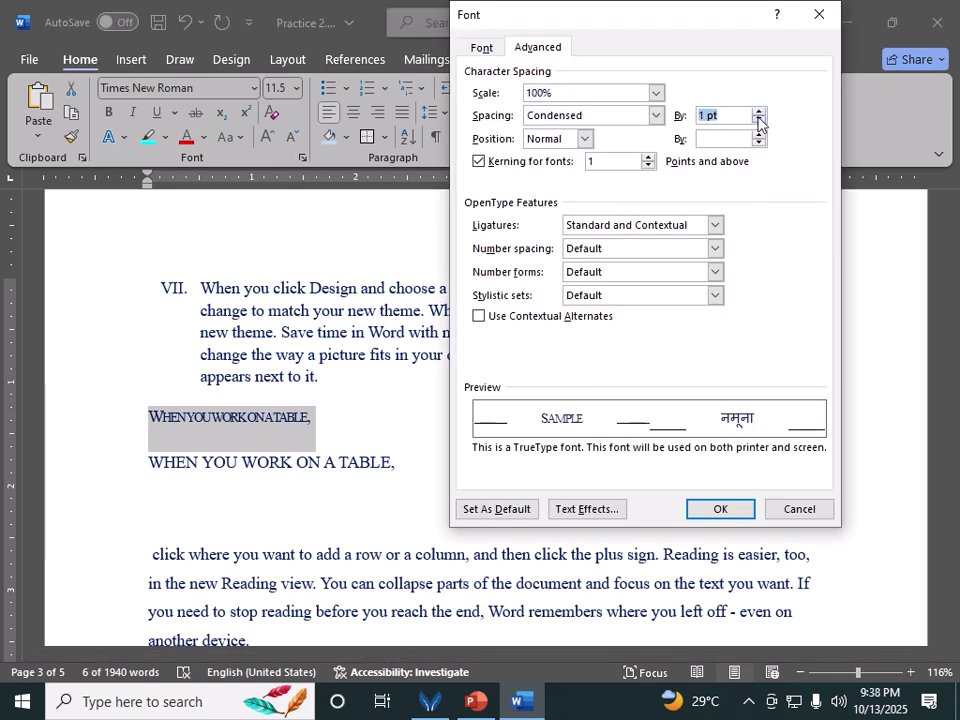
click(759, 120)
click(759, 120)
click(759, 120)
click(759, 120)
click(759, 120)
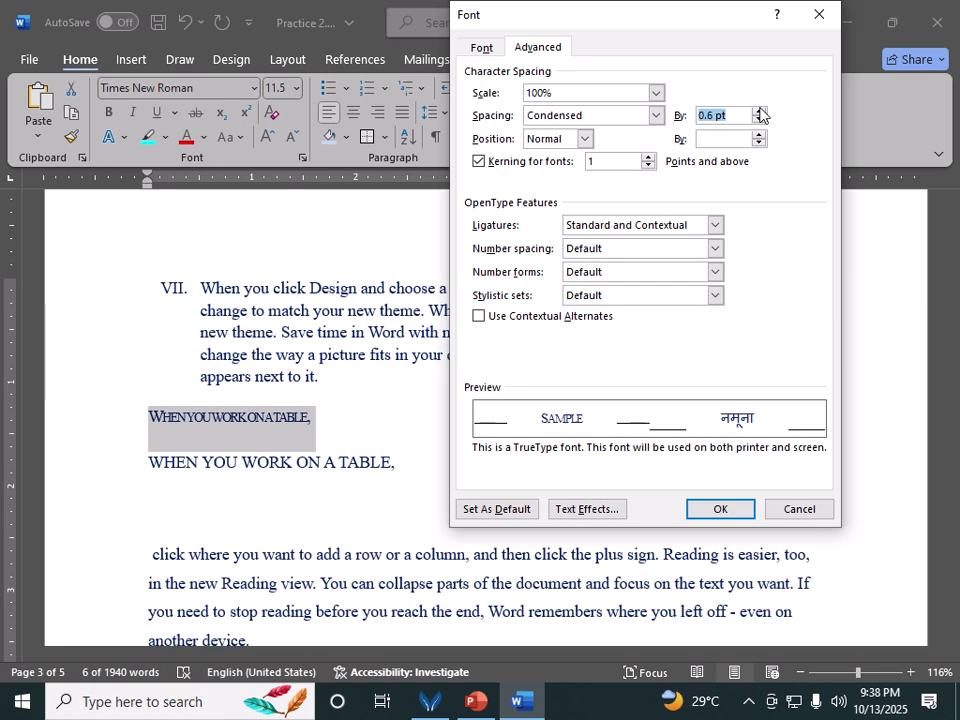
click(726, 513)
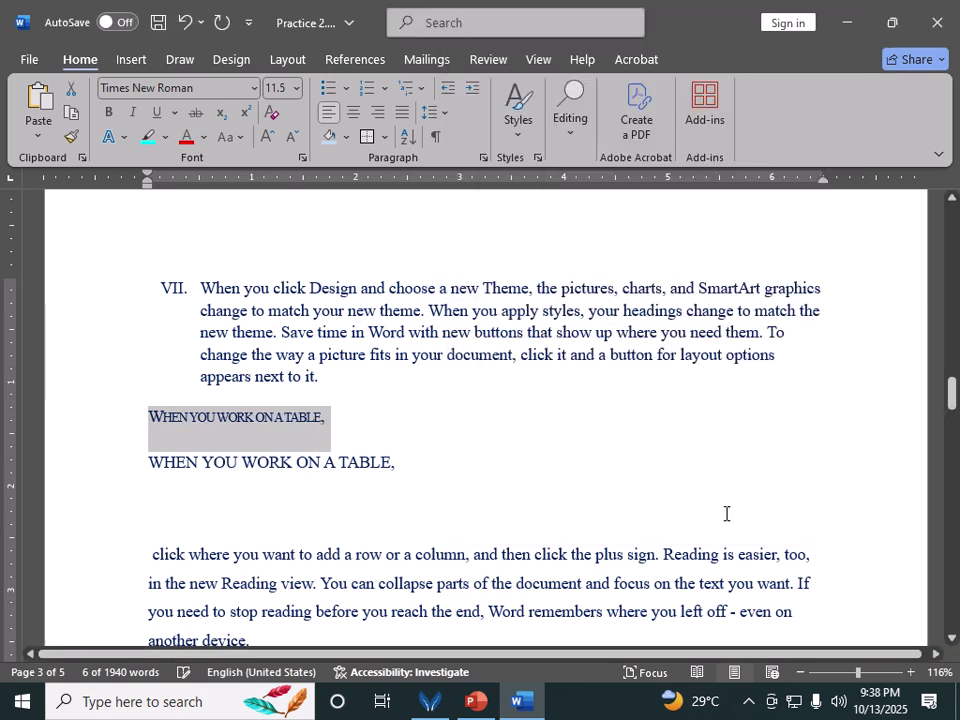
Return the small-caps line's character spacing to Normal
click(302, 157)
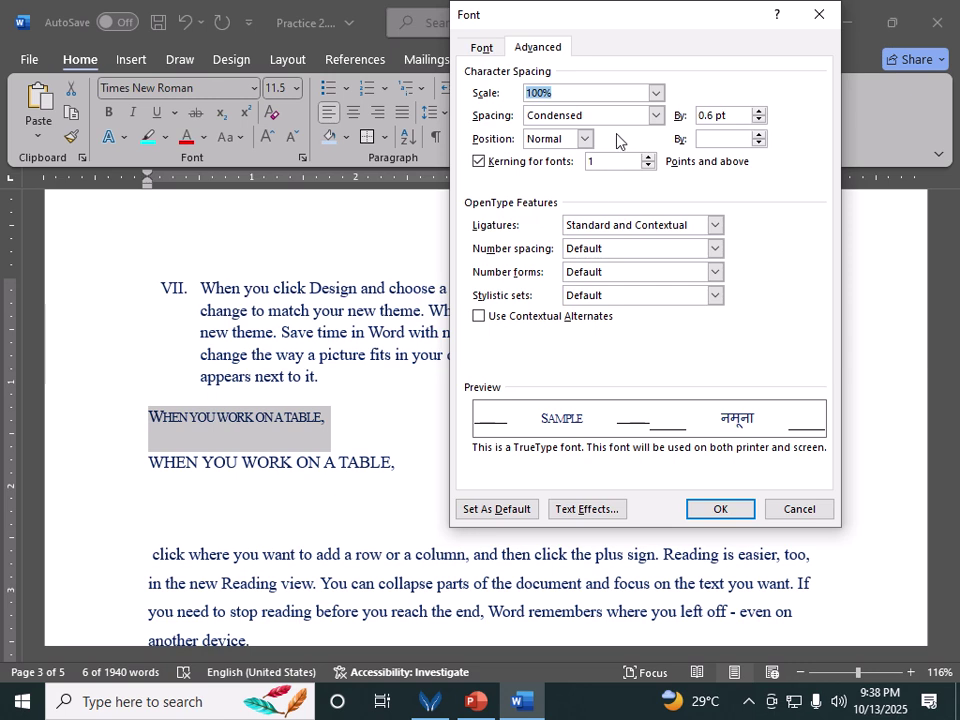
click(657, 117)
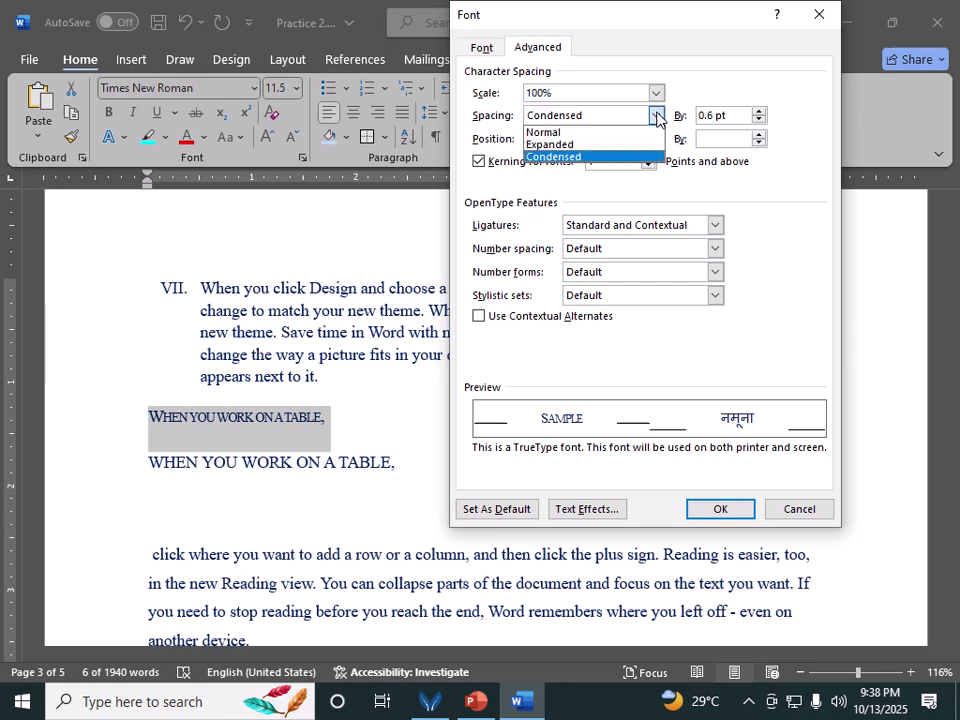
click(566, 133)
click(722, 508)
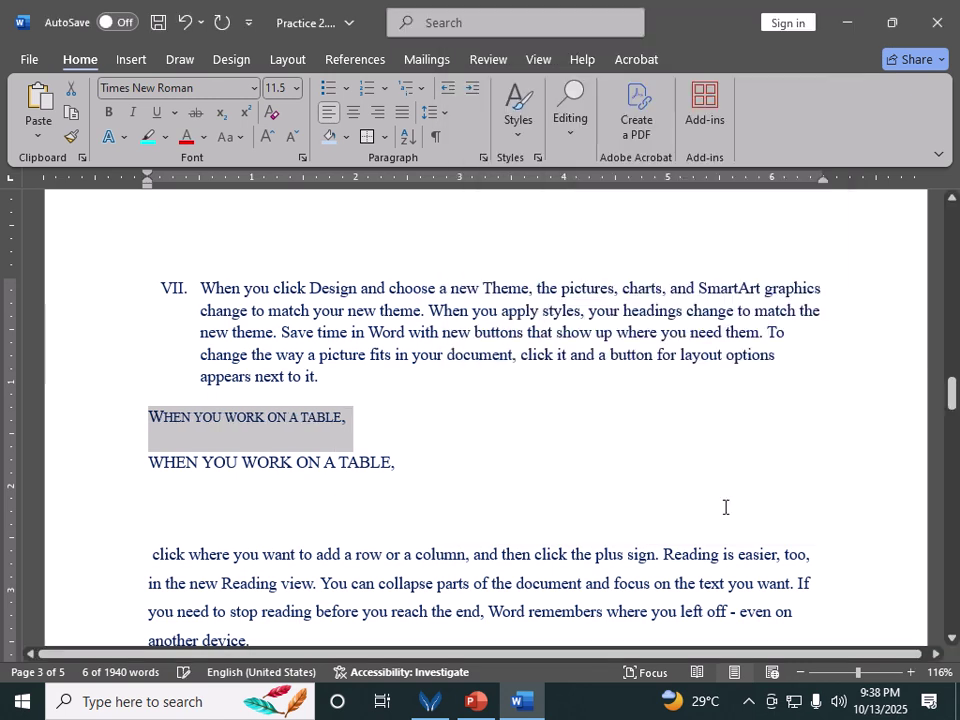
Set the small-caps line's character spacing to Expanded, raising the amount above 6 pt
click(302, 157)
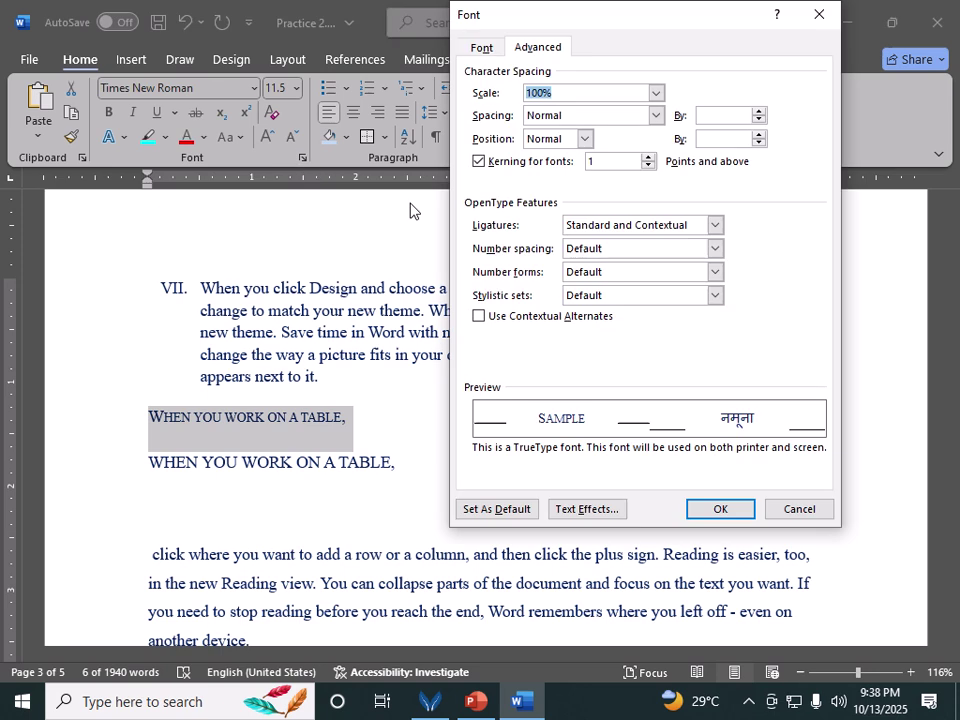
click(656, 116)
click(598, 145)
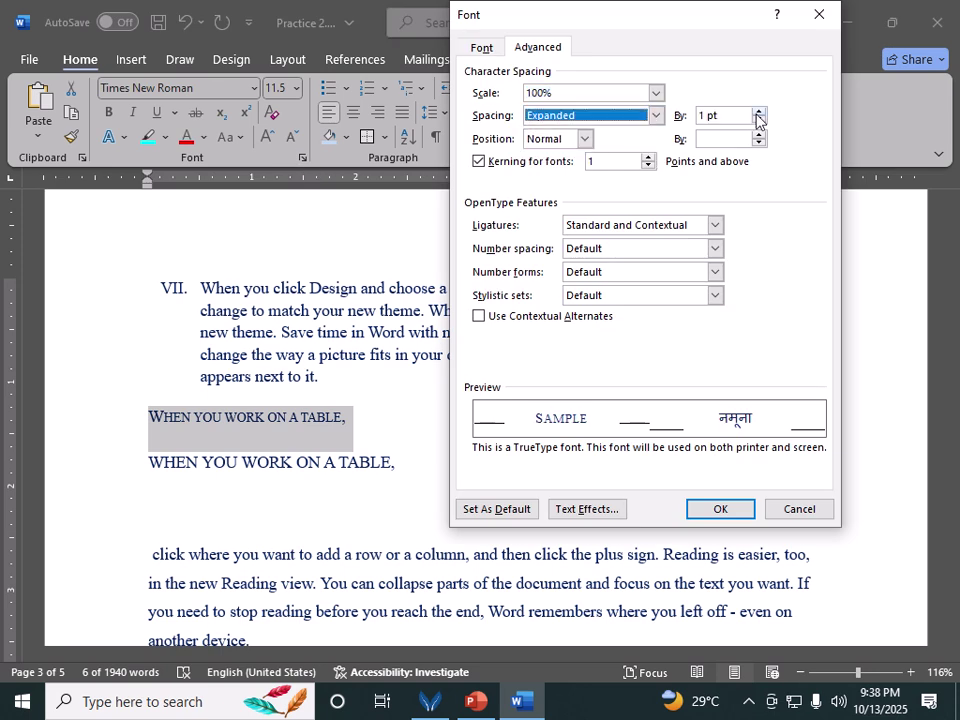
click(758, 113)
click(758, 113)
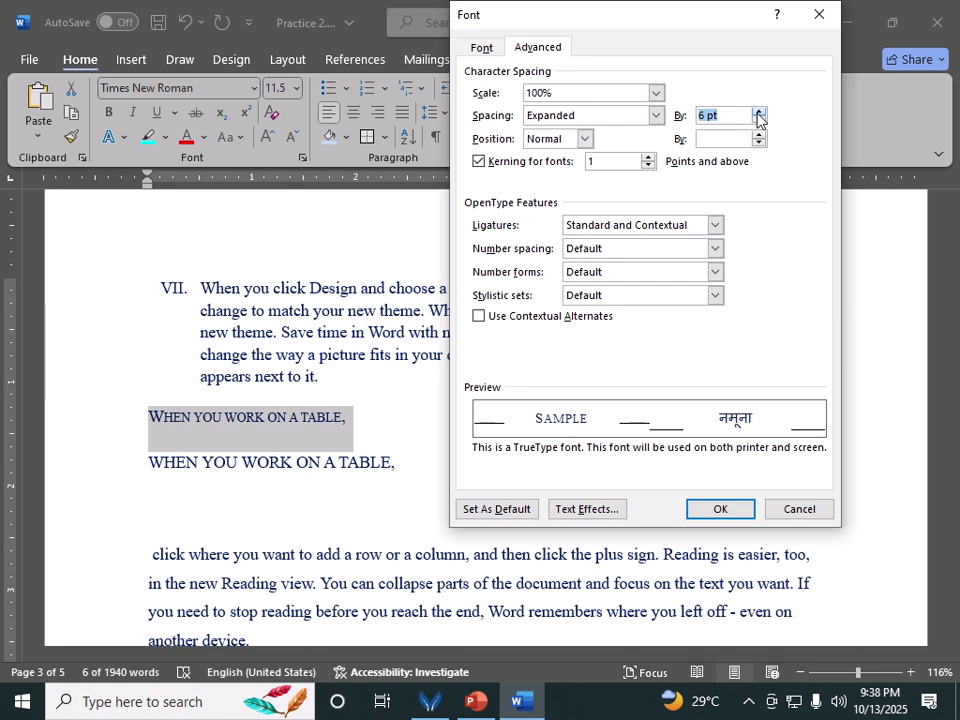
click(758, 115)
click(720, 508)
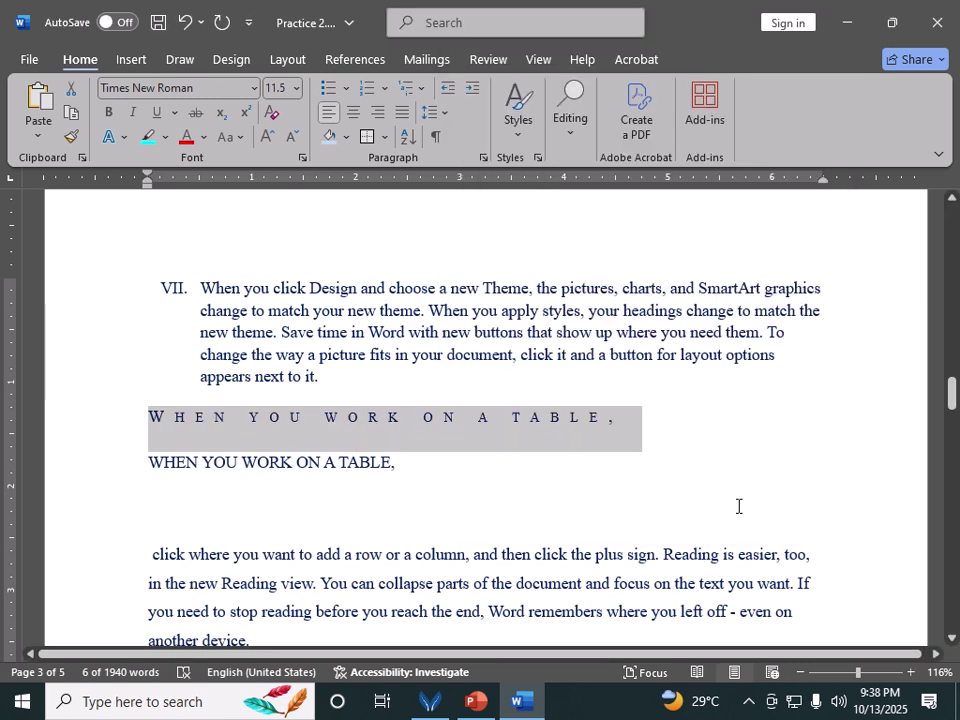
Set the character scale of the all-caps line "WHEN YOU WORK ON A TABLE," to 200%
drag(414, 473, 118, 469)
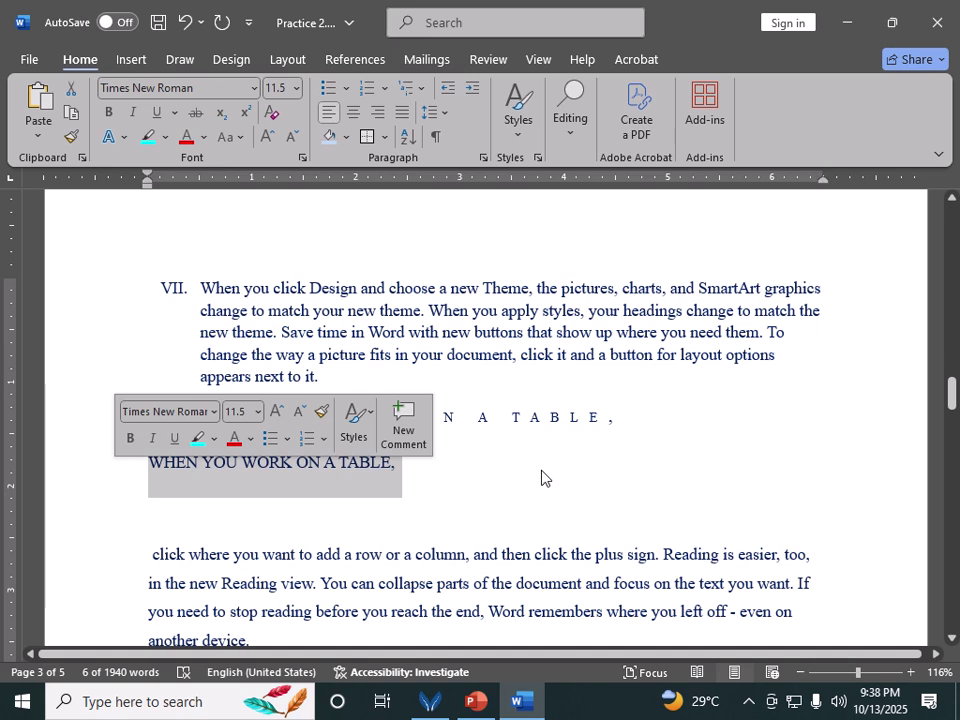
click(530, 418)
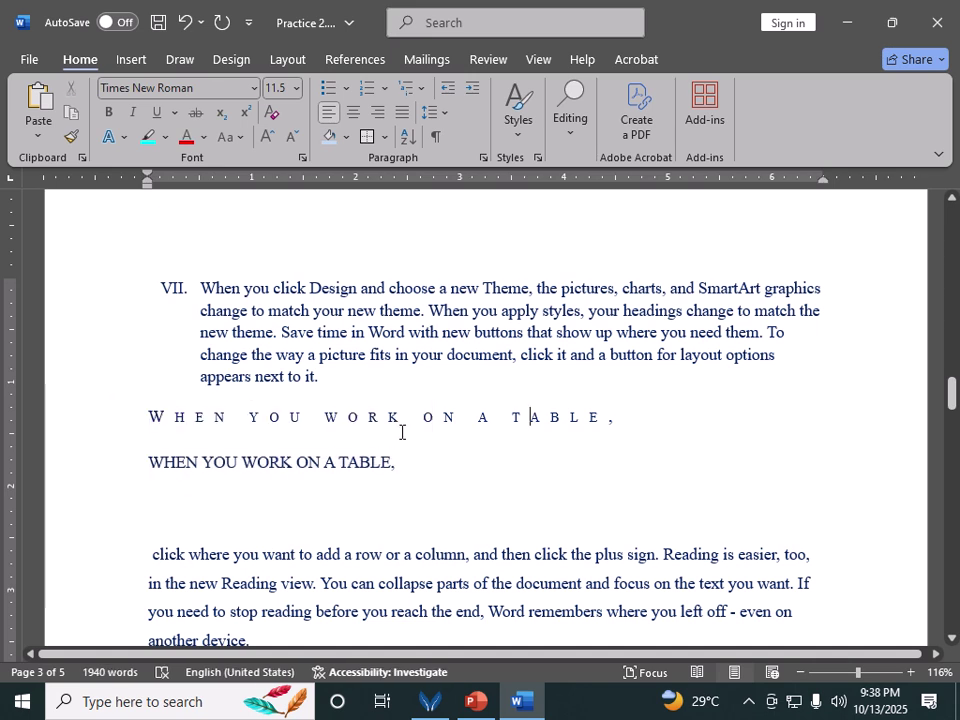
drag(141, 461, 480, 471)
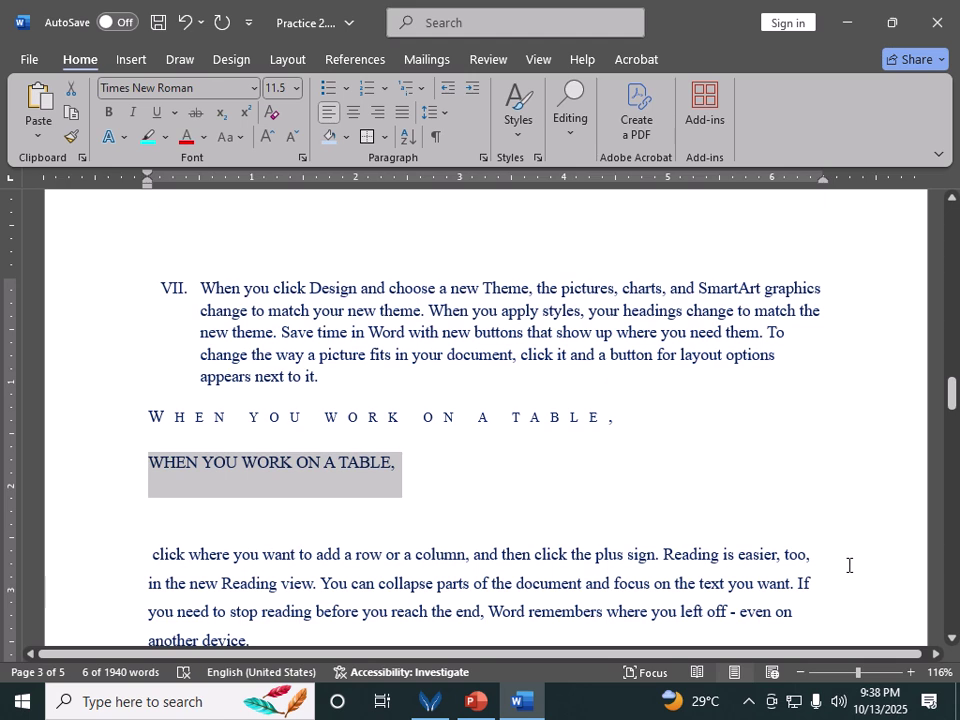
click(302, 157)
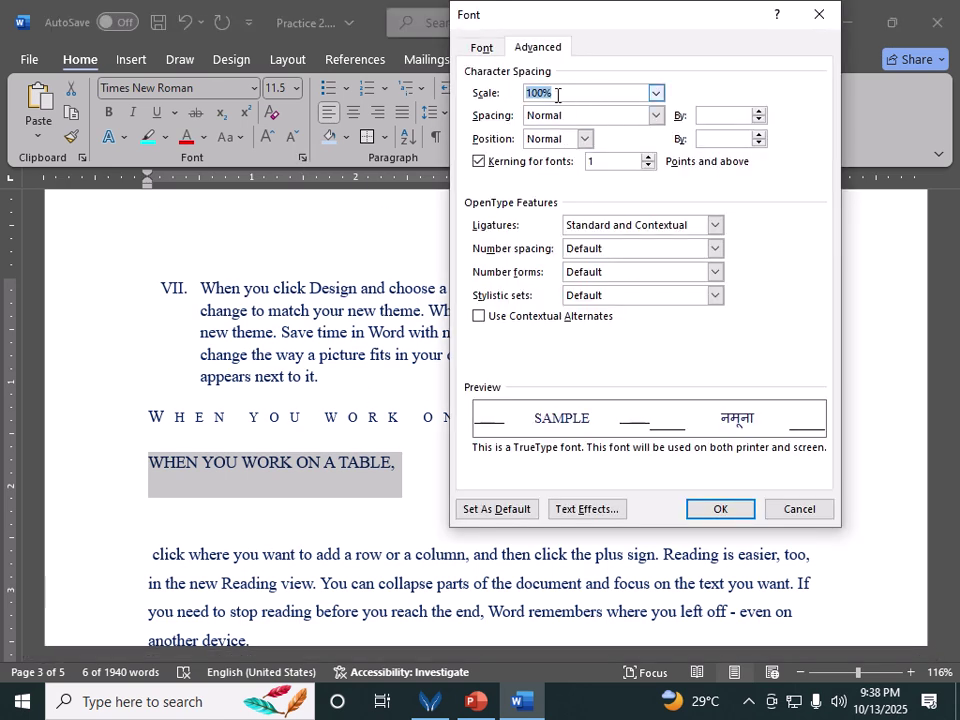
click(655, 93)
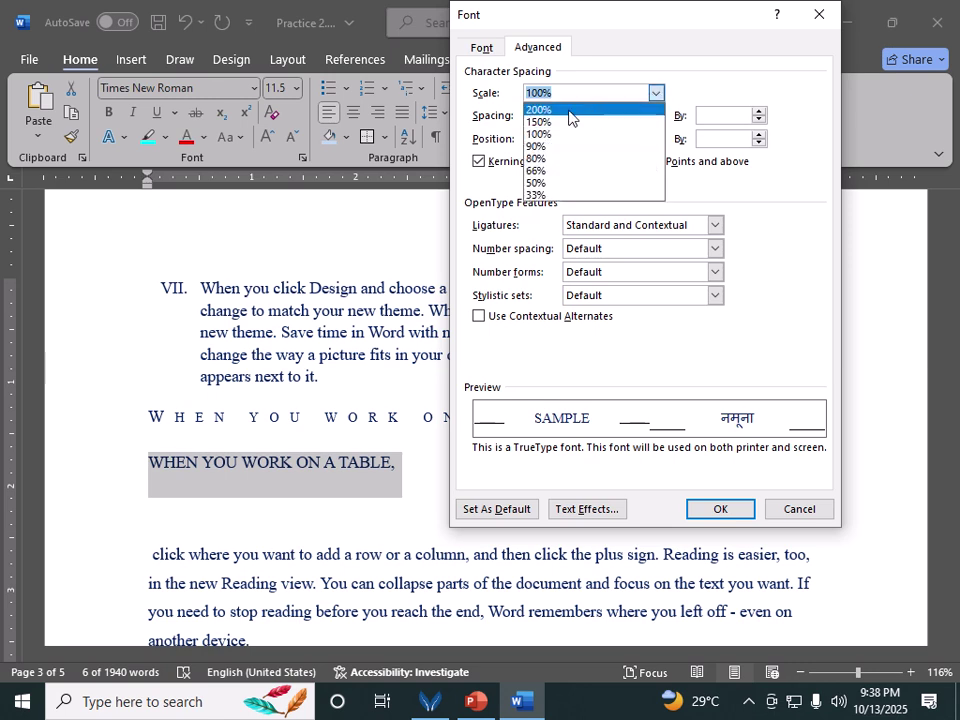
click(538, 109)
click(733, 510)
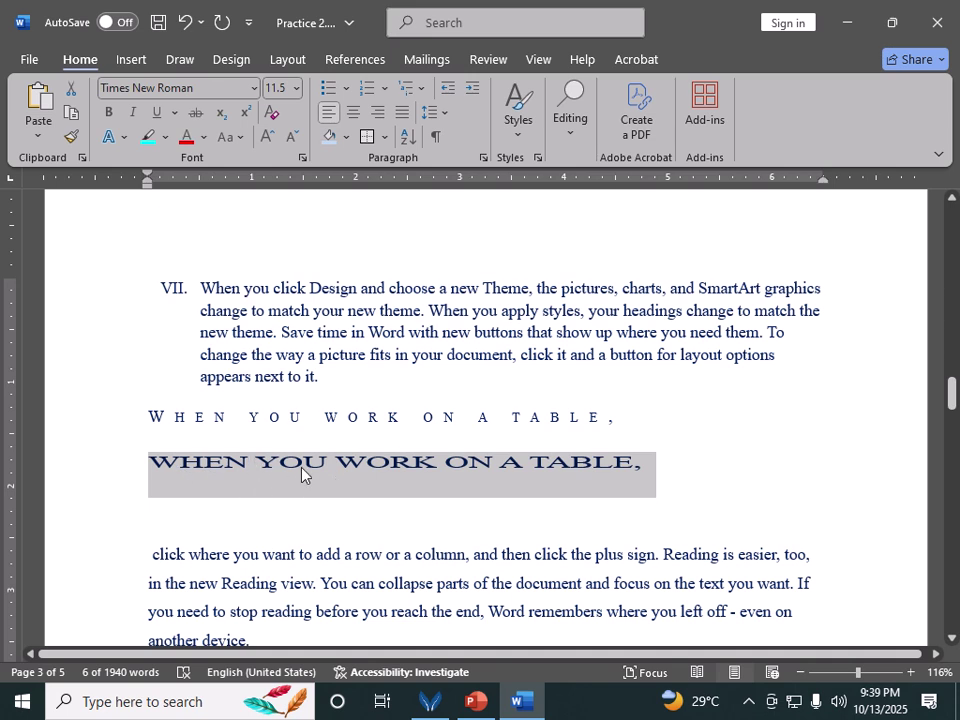
click(302, 157)
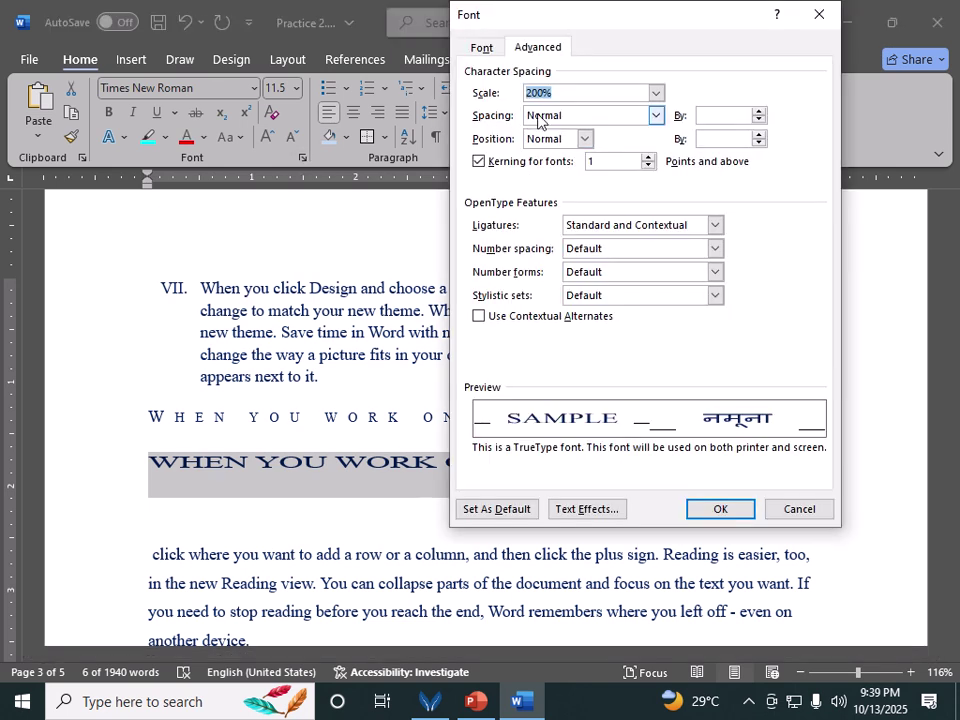
click(801, 510)
Set the position of the phrase "add a row or a column, and then" to Raised by more than 3 pt
scroll(430, 495, down, 3)
scroll(407, 473, down, 1)
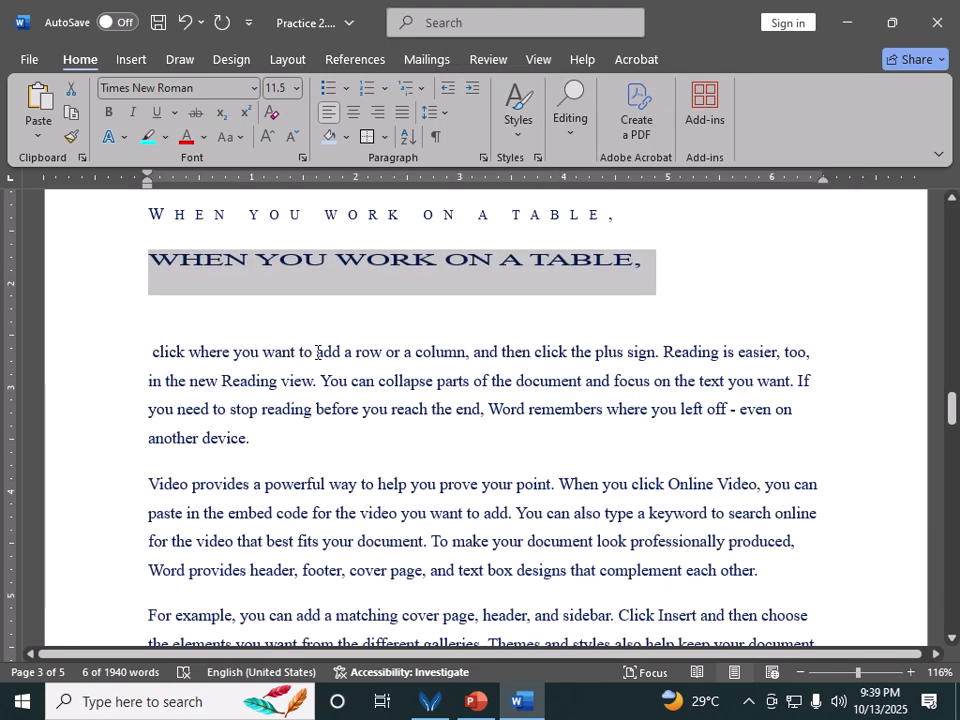
scroll(317, 352, down, 1)
drag(317, 352, 502, 300)
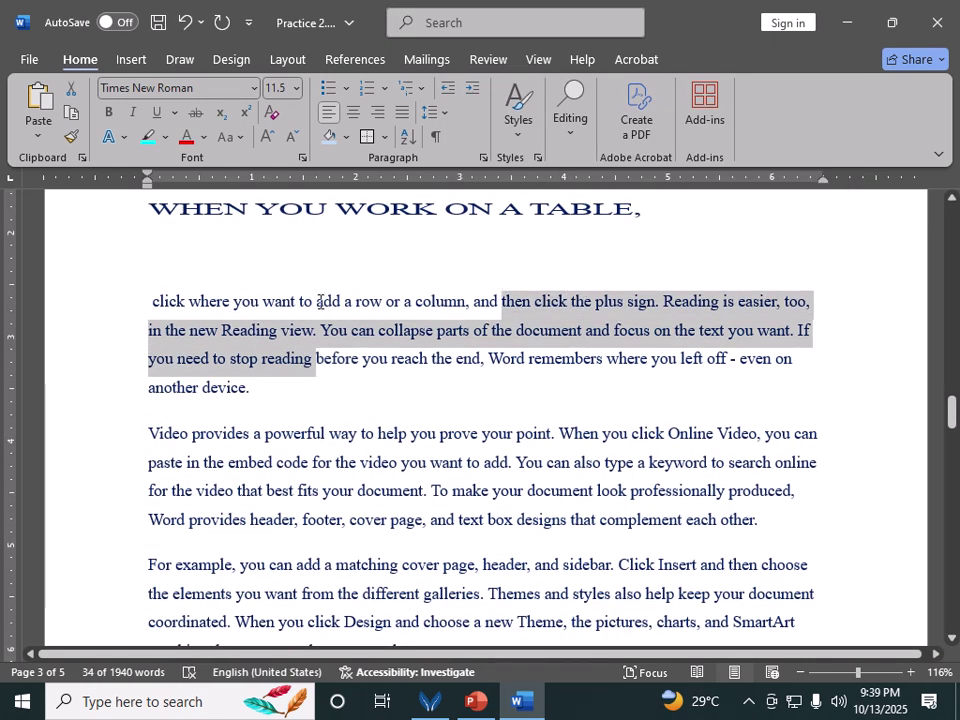
drag(319, 302, 536, 306)
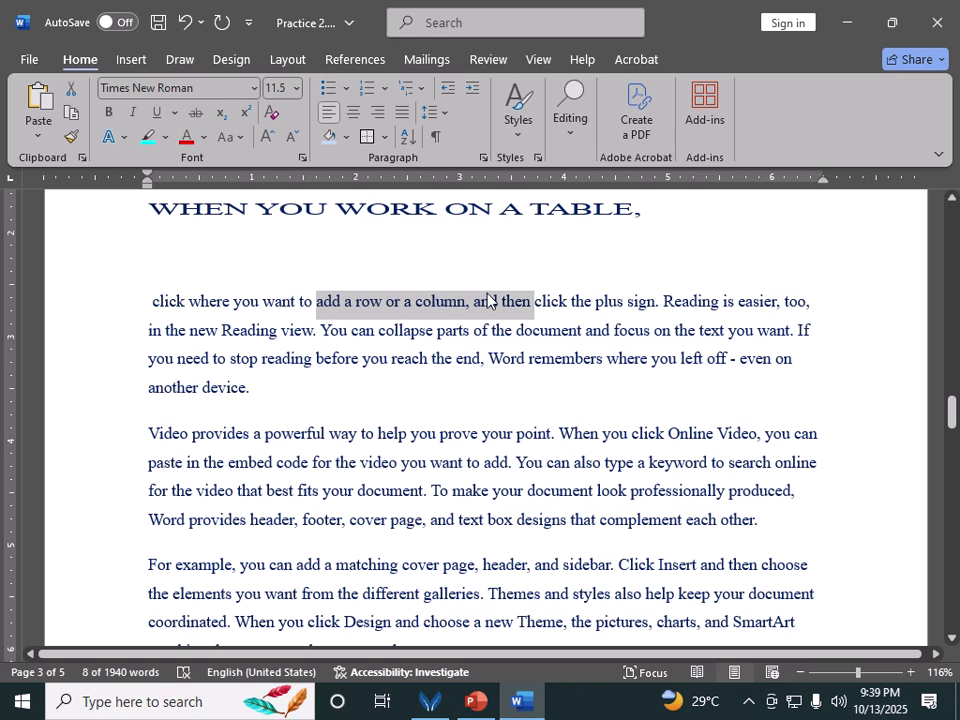
click(302, 158)
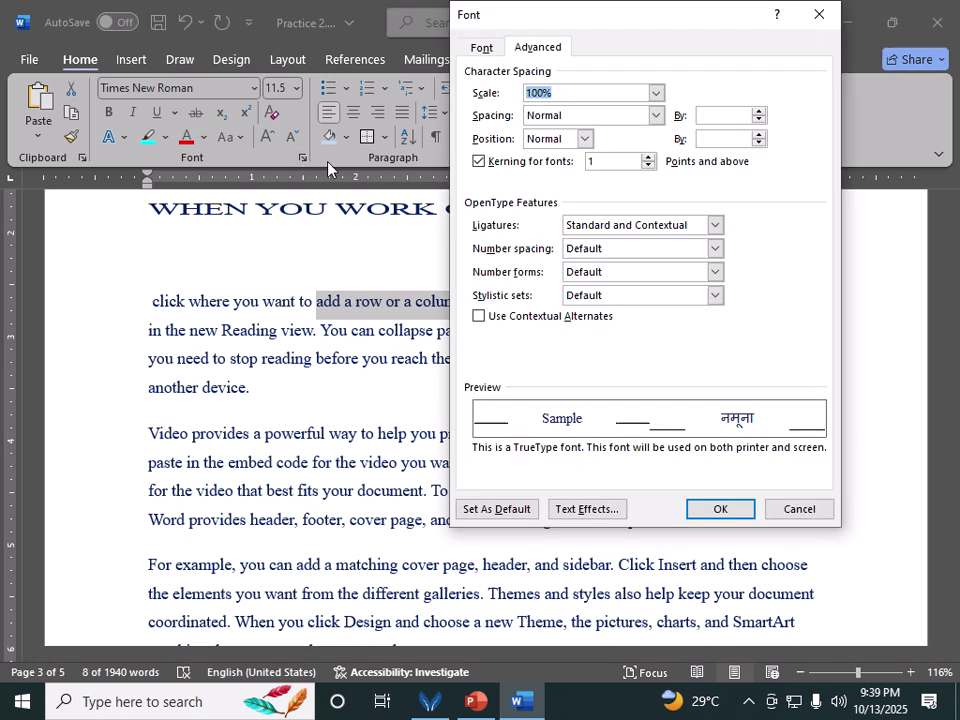
click(584, 139)
click(558, 167)
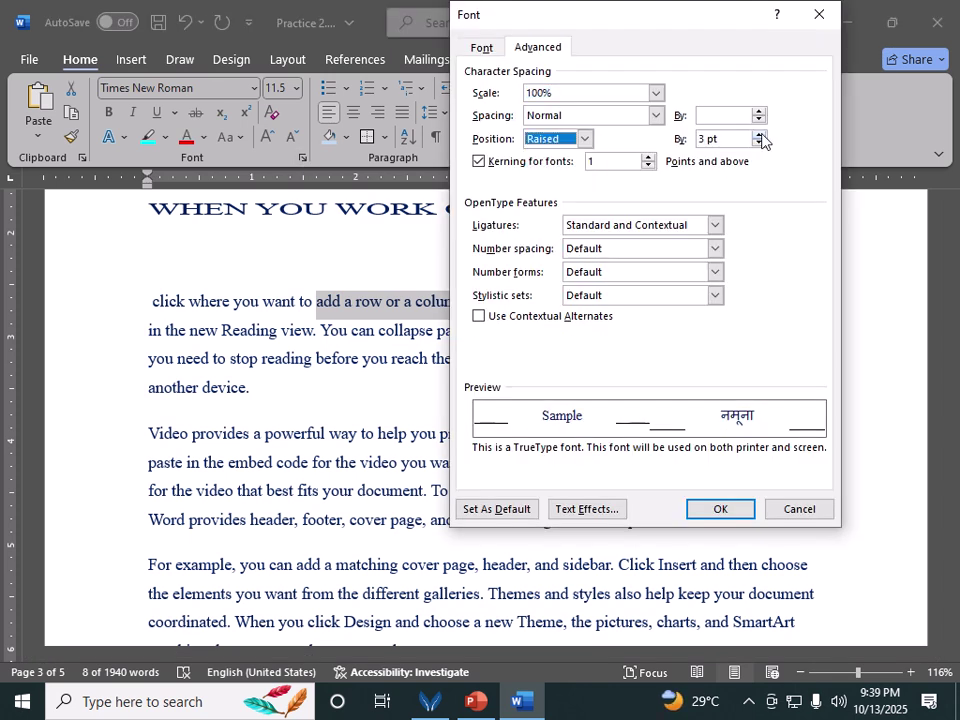
click(759, 137)
click(722, 511)
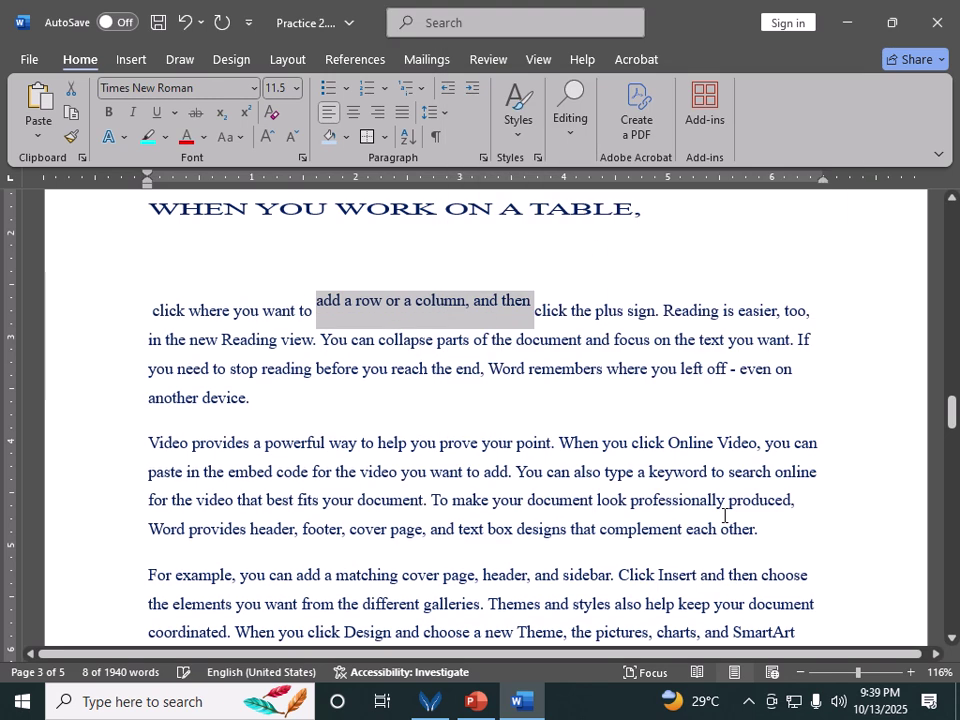
Set the position of "before you reach the end, Word remembers" to Lowered, with an increased offset
drag(322, 370, 594, 369)
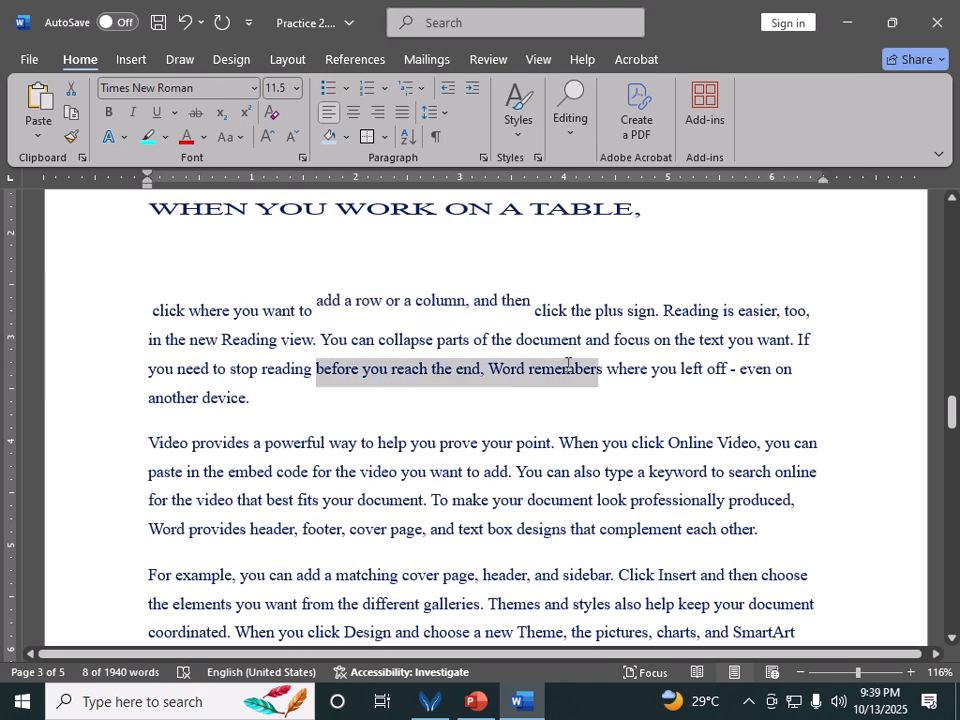
click(303, 158)
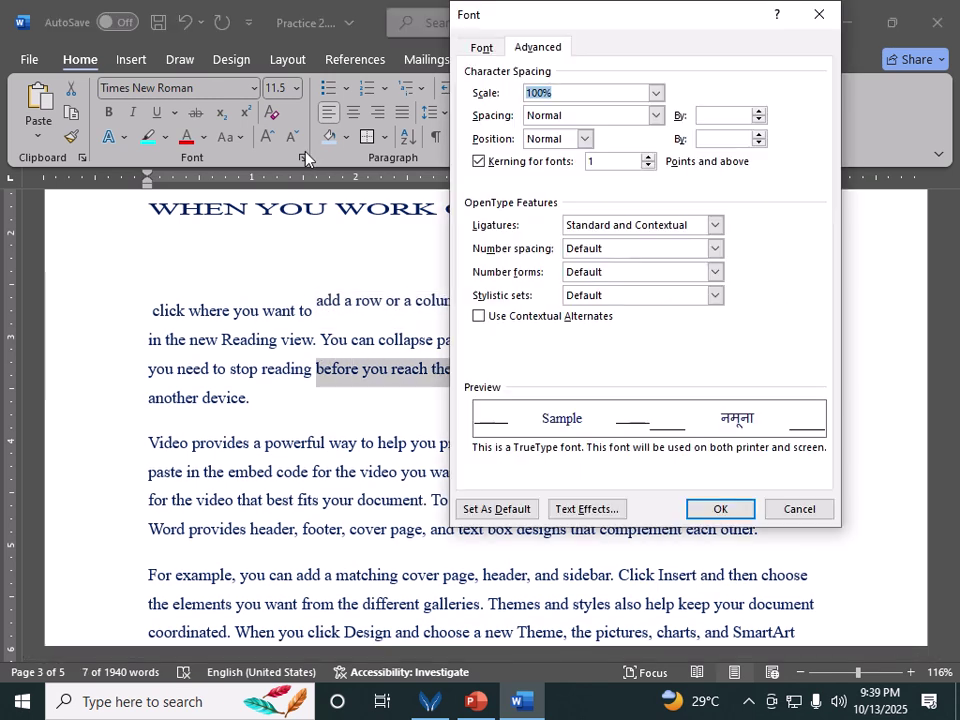
click(586, 138)
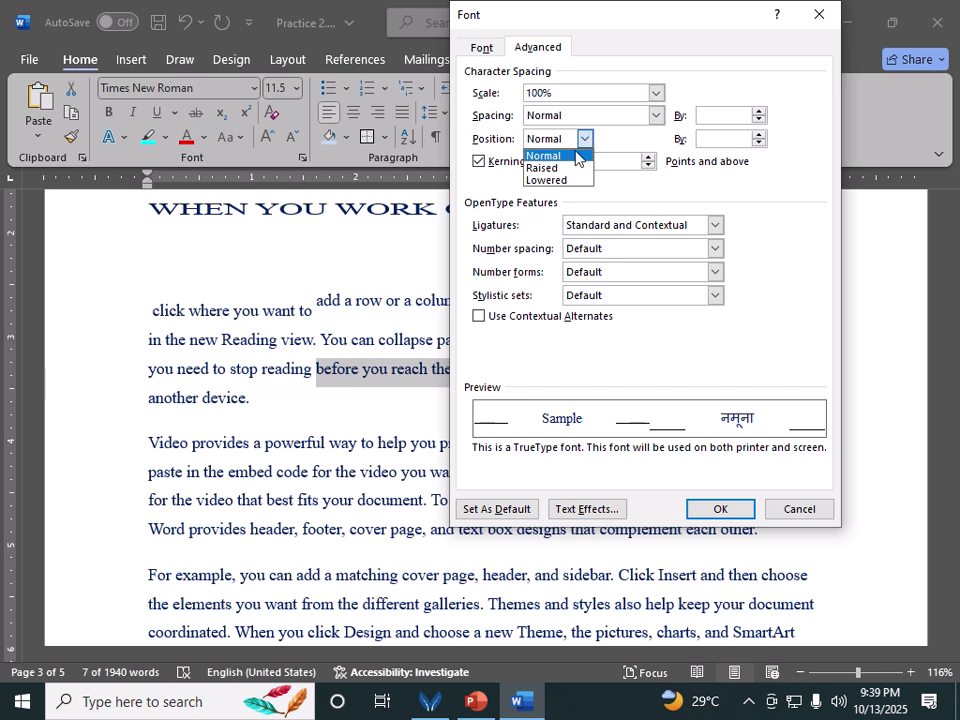
click(558, 180)
click(760, 135)
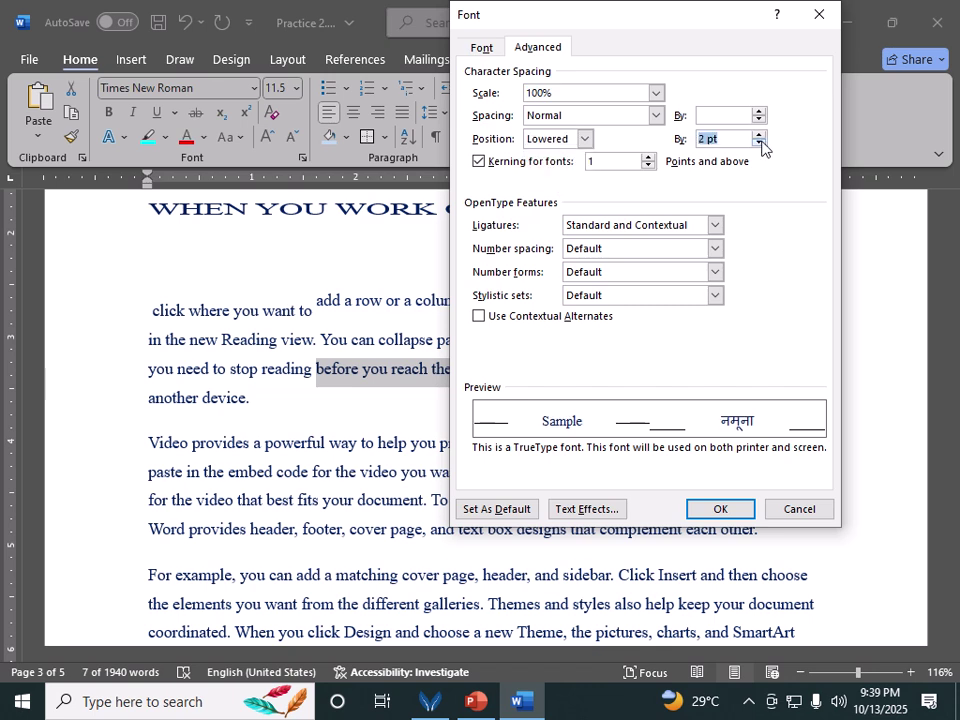
click(760, 135)
click(760, 135)
click(722, 509)
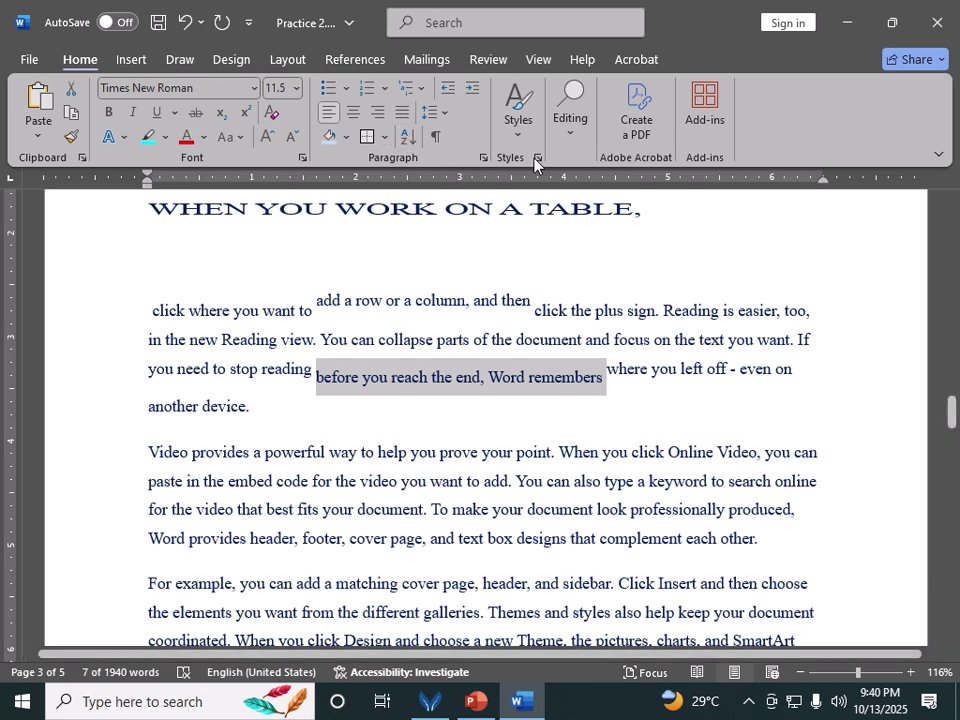
Apply the Heading 1 style to the MAHARASHTRA line at the beginning of the document
click(519, 135)
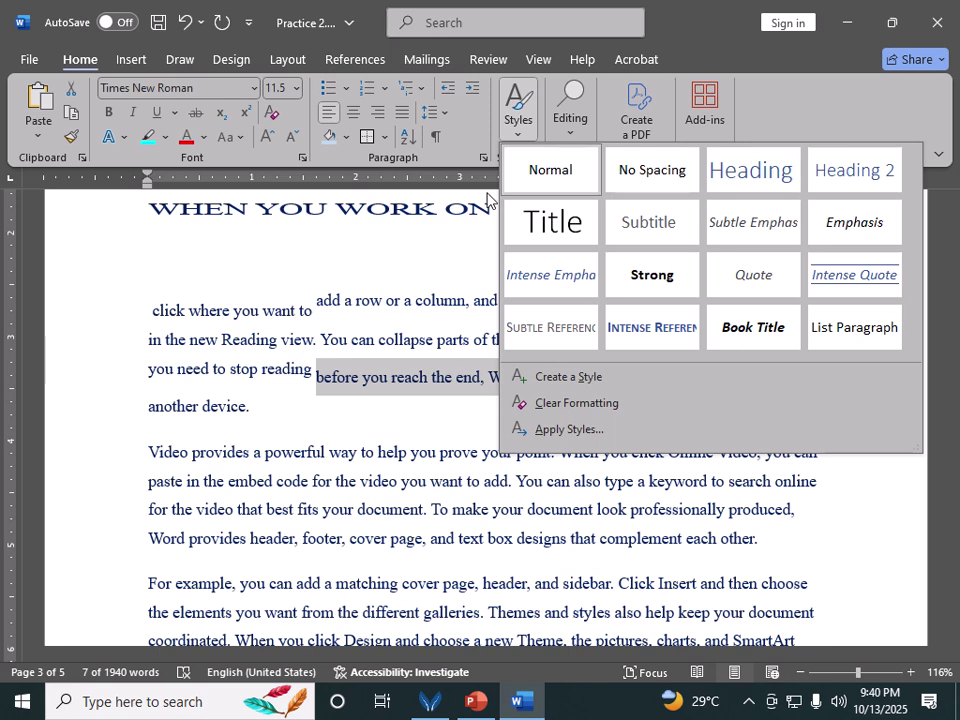
click(415, 525)
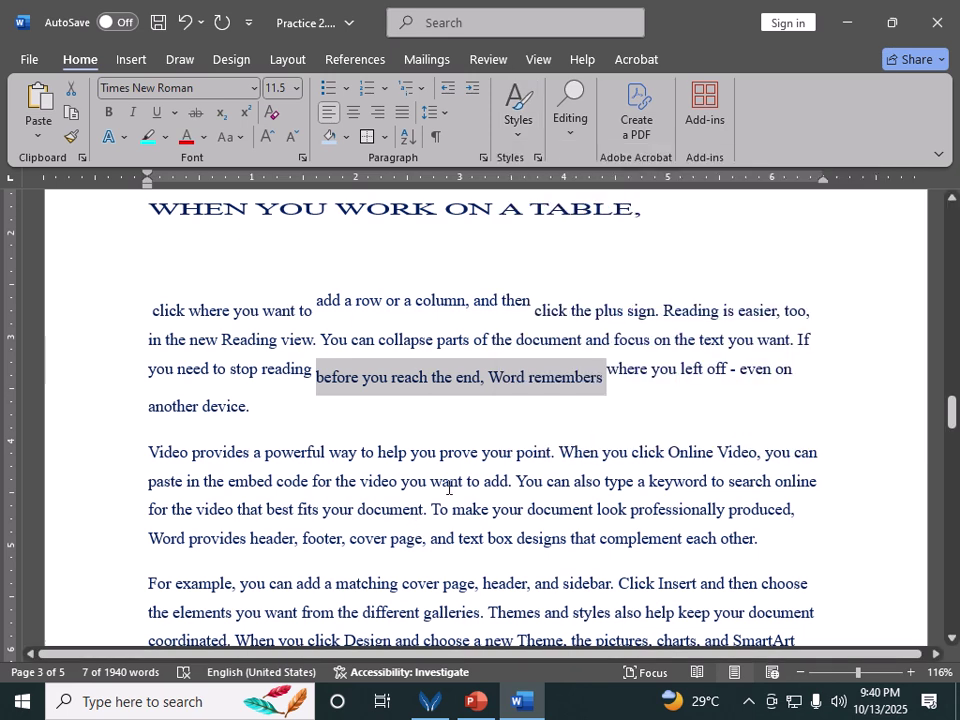
scroll(315, 444, up, 20)
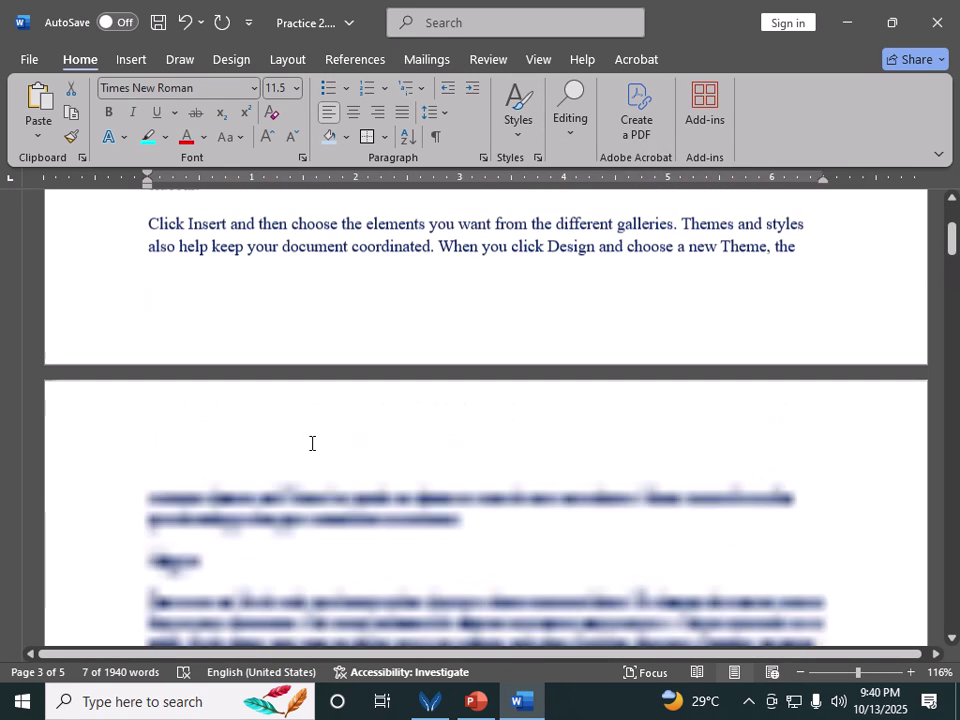
scroll(311, 443, up, 20)
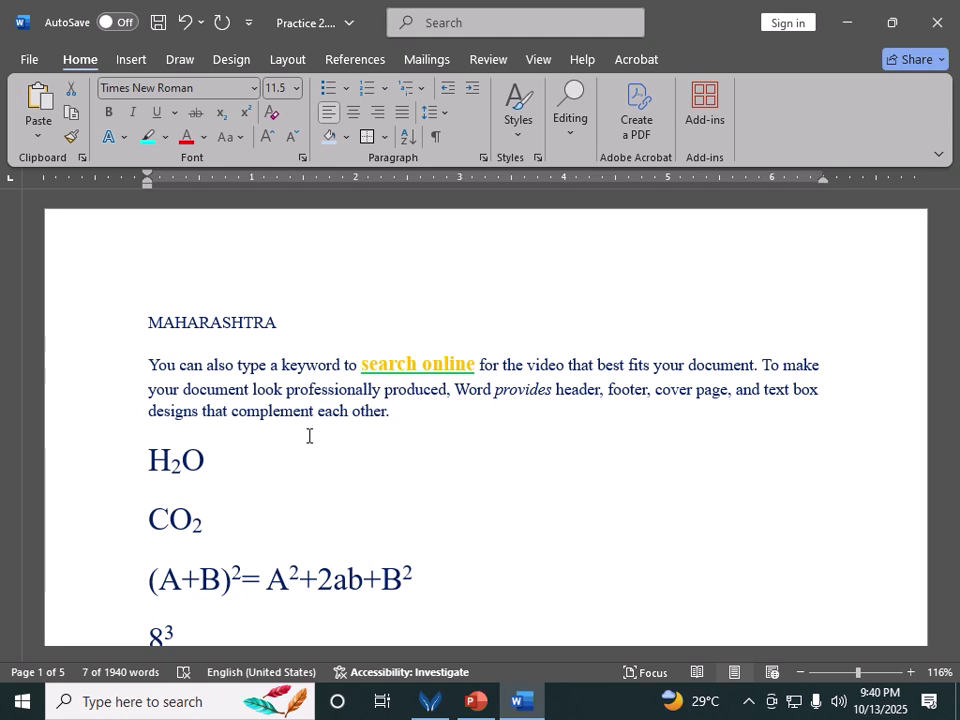
triple_click(249, 328)
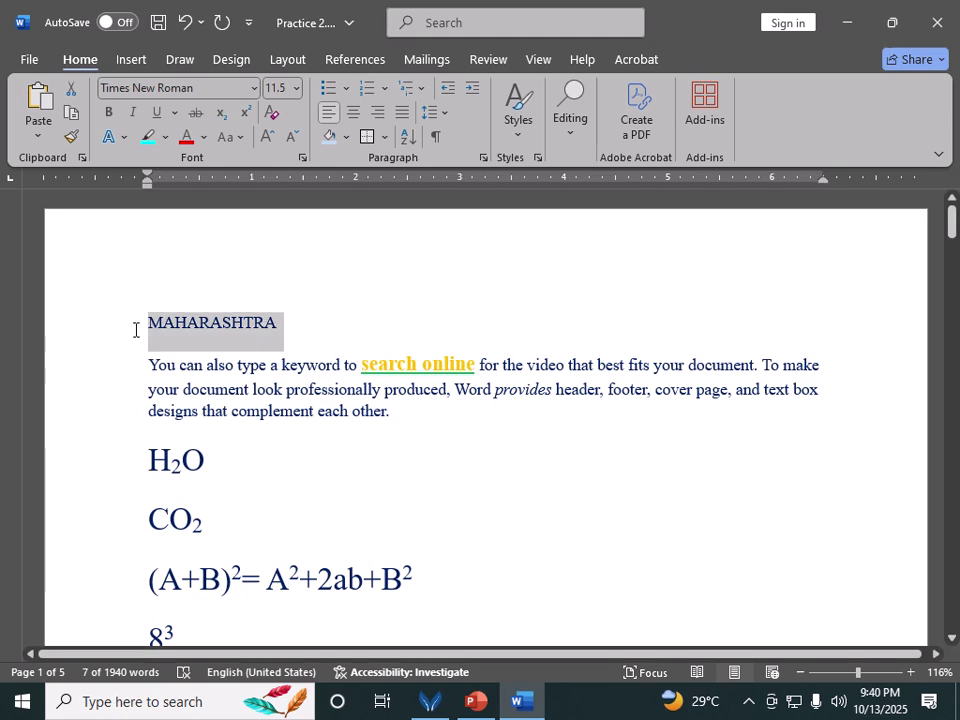
click(520, 138)
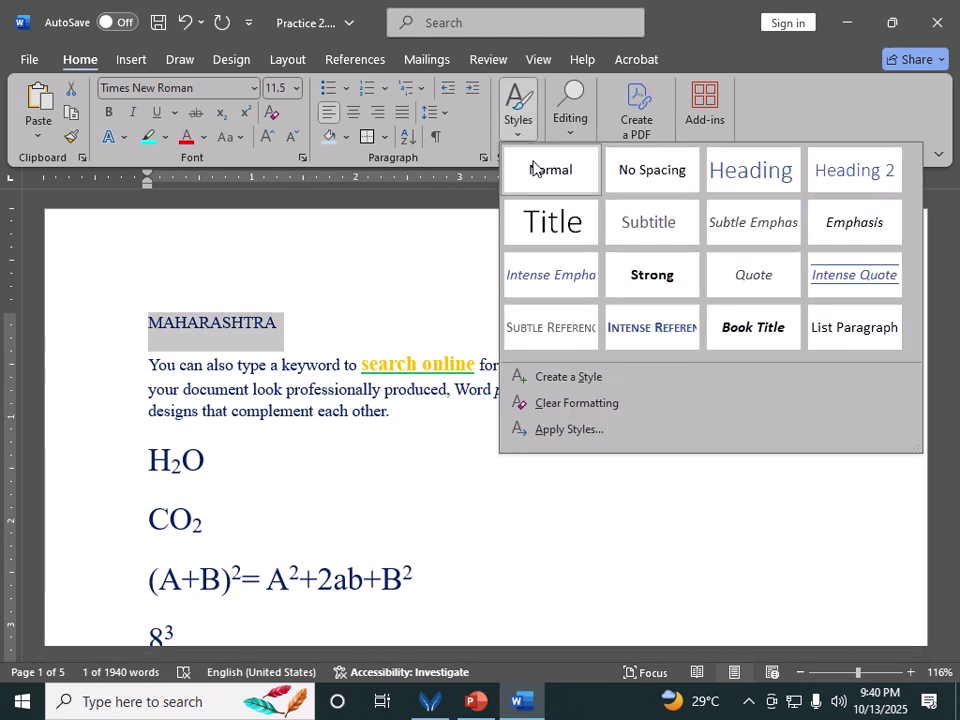
click(759, 189)
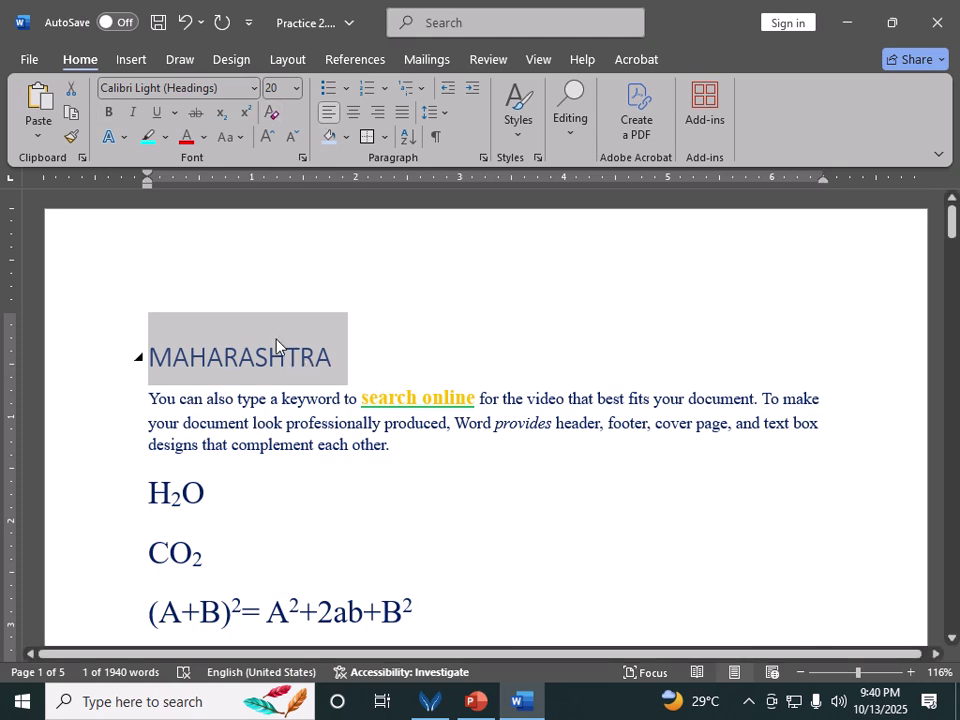
Apply the Heading 2 style to the Mumbai line
scroll(279, 343, down, 6)
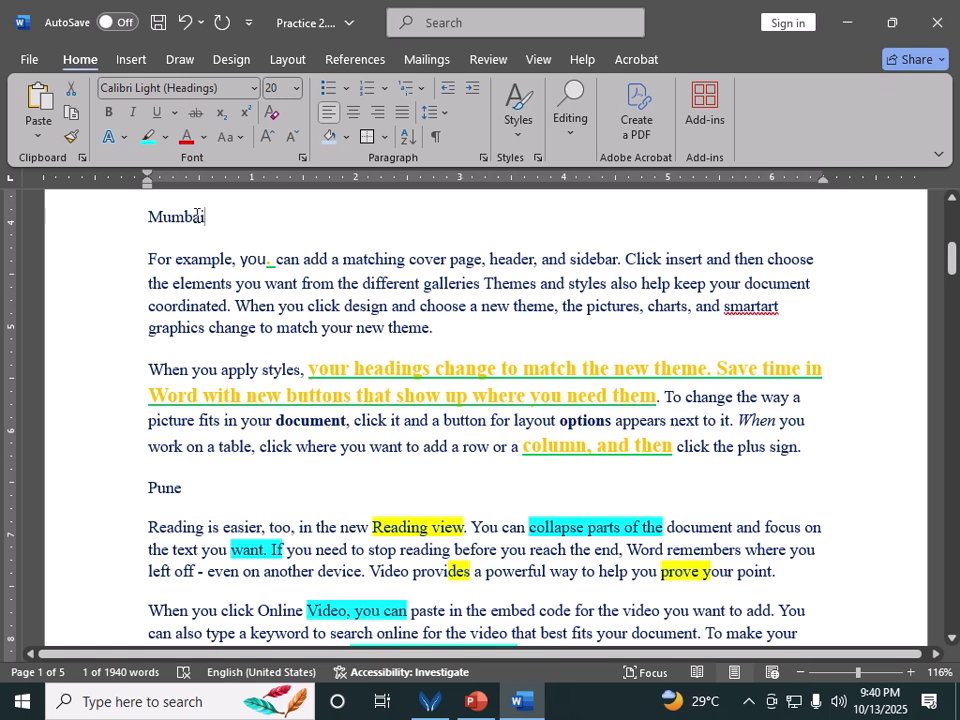
drag(197, 215, 135, 212)
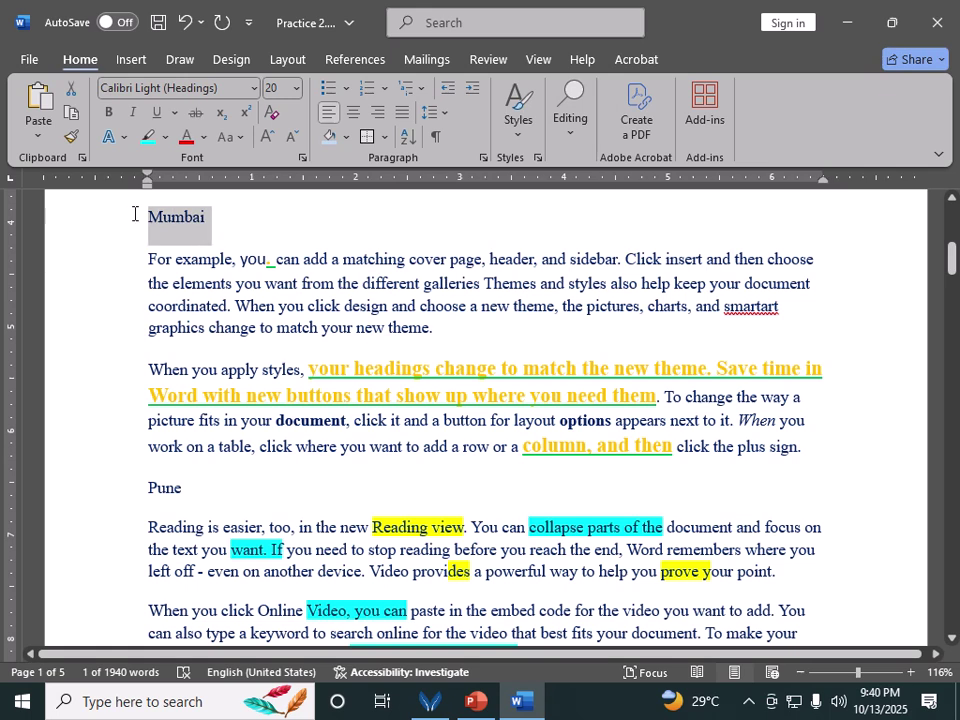
click(512, 130)
click(857, 185)
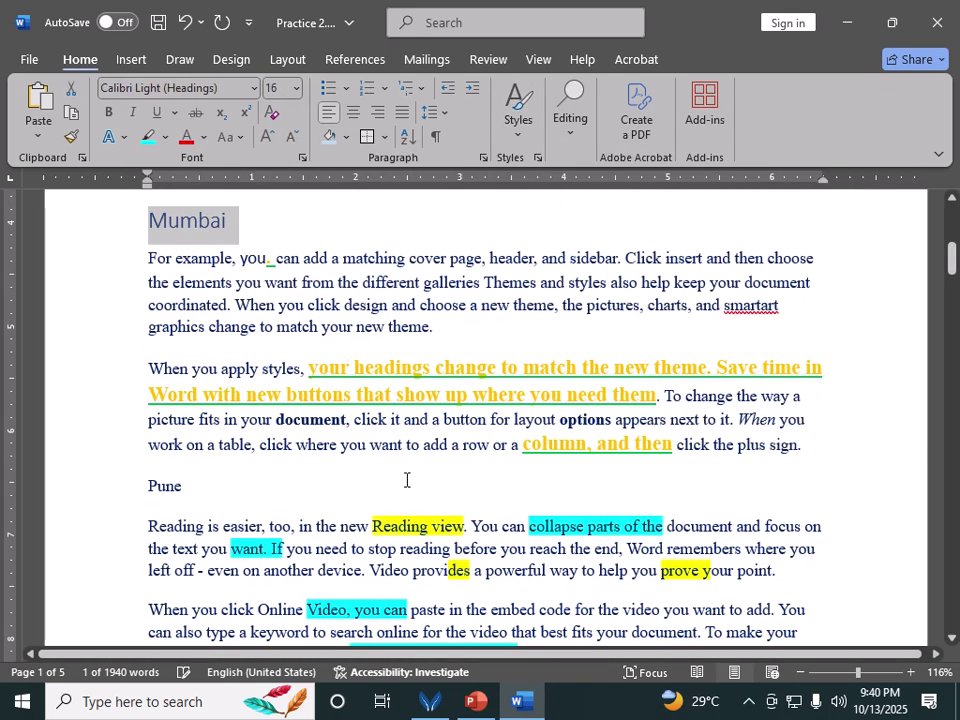
Select the Pune and Nagpur lines together and apply the Heading 2 style to both
drag(186, 491, 114, 530)
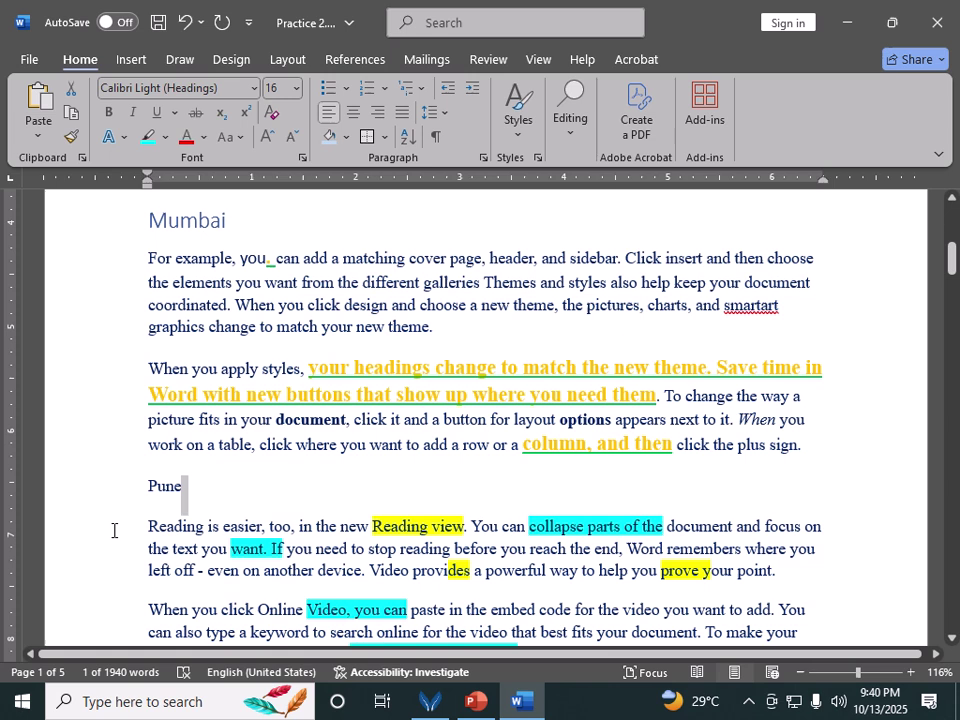
click(234, 542)
drag(191, 495, 111, 495)
scroll(242, 467, down, 5)
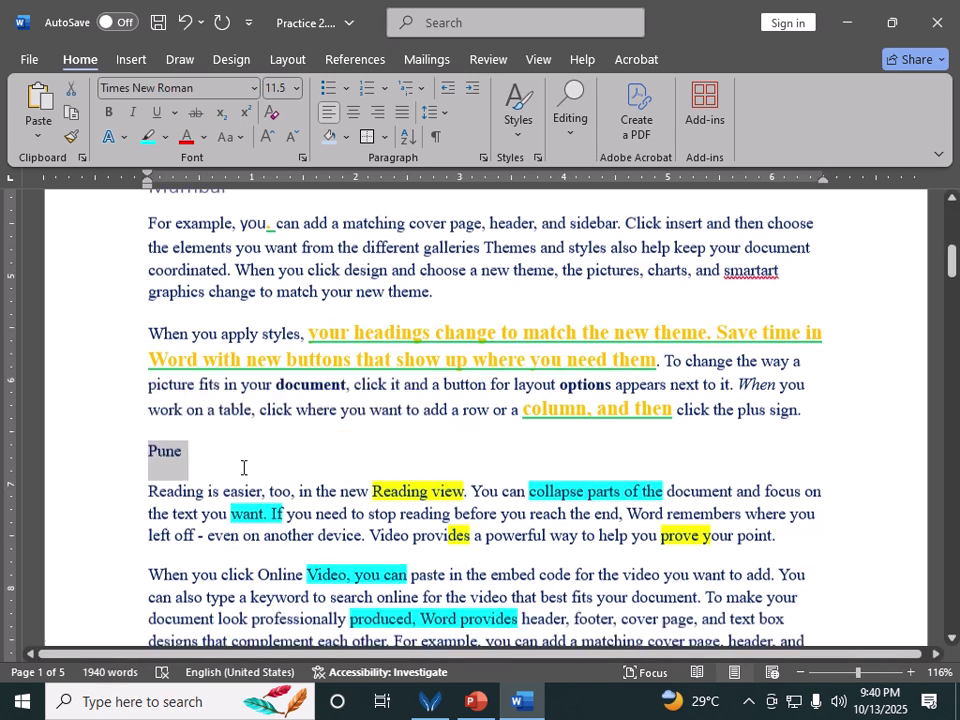
scroll(258, 472, down, 9)
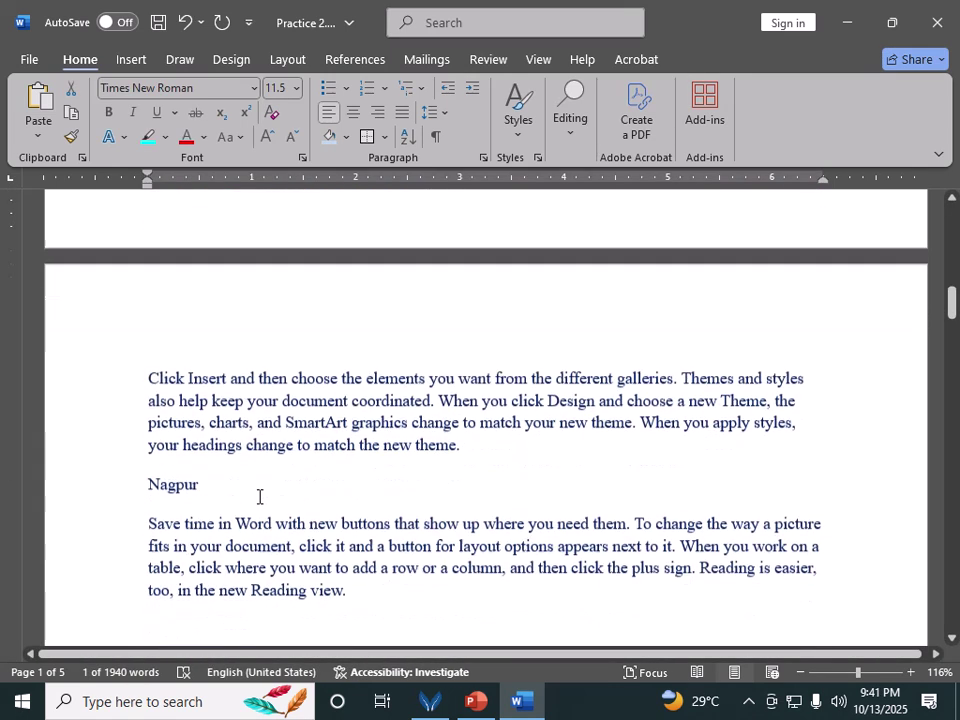
drag(216, 428, 111, 432)
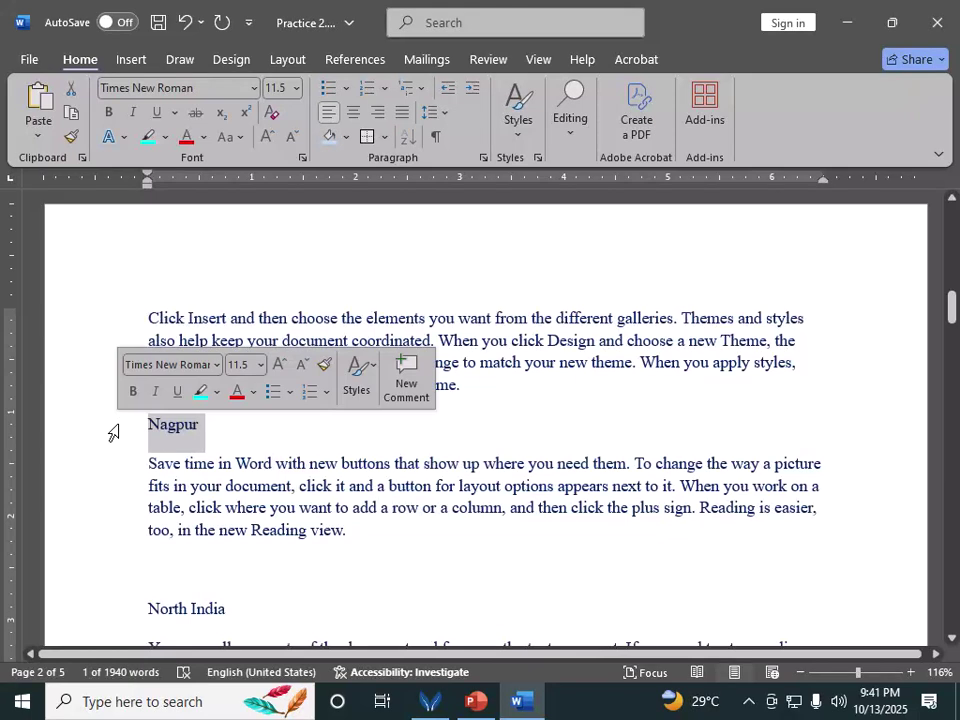
click(519, 130)
click(819, 186)
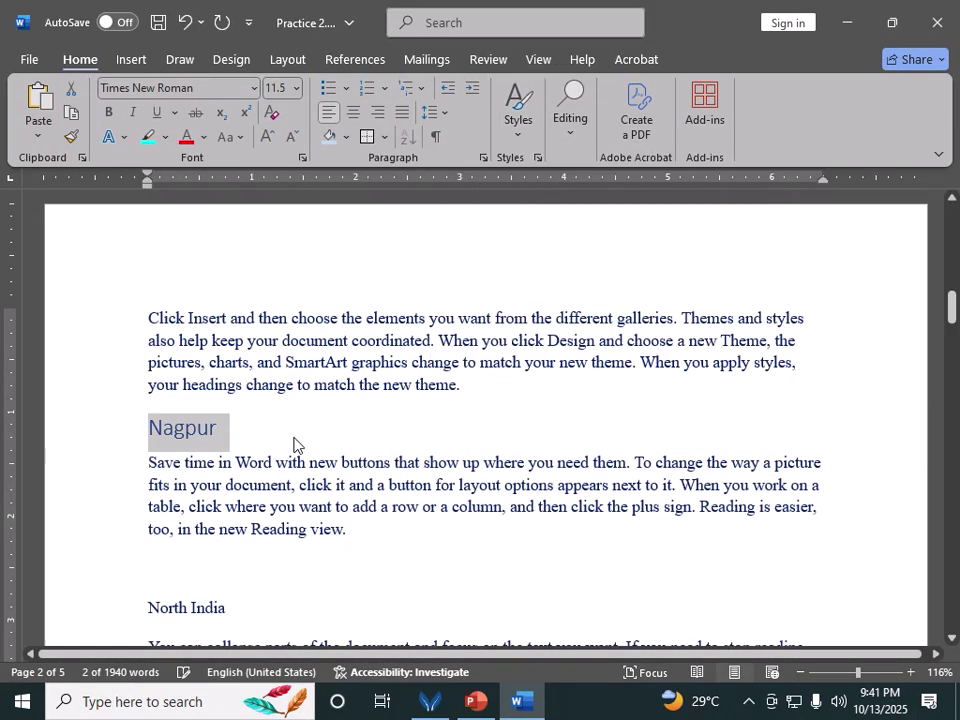
click(293, 444)
Apply the Heading 1 style to the North India line
scroll(280, 420, down, 6)
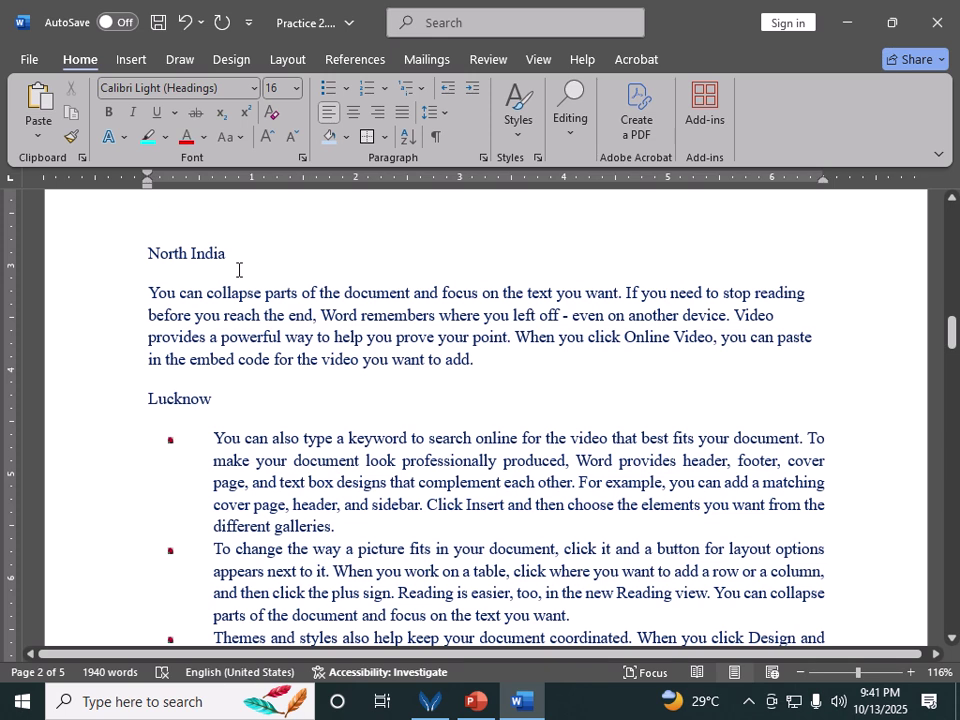
drag(236, 262, 101, 259)
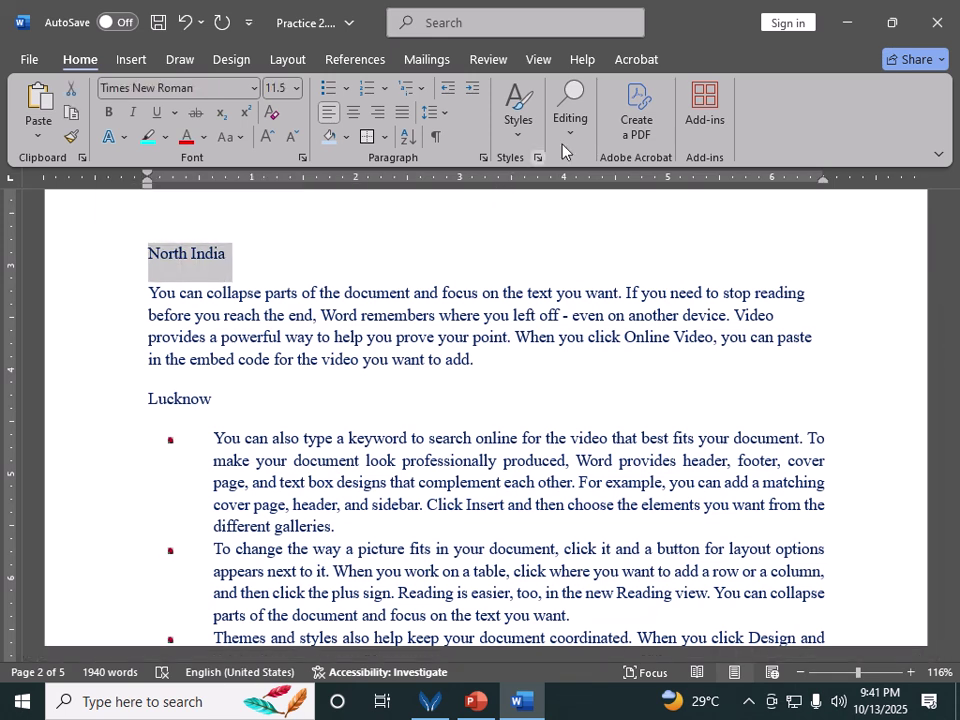
click(519, 130)
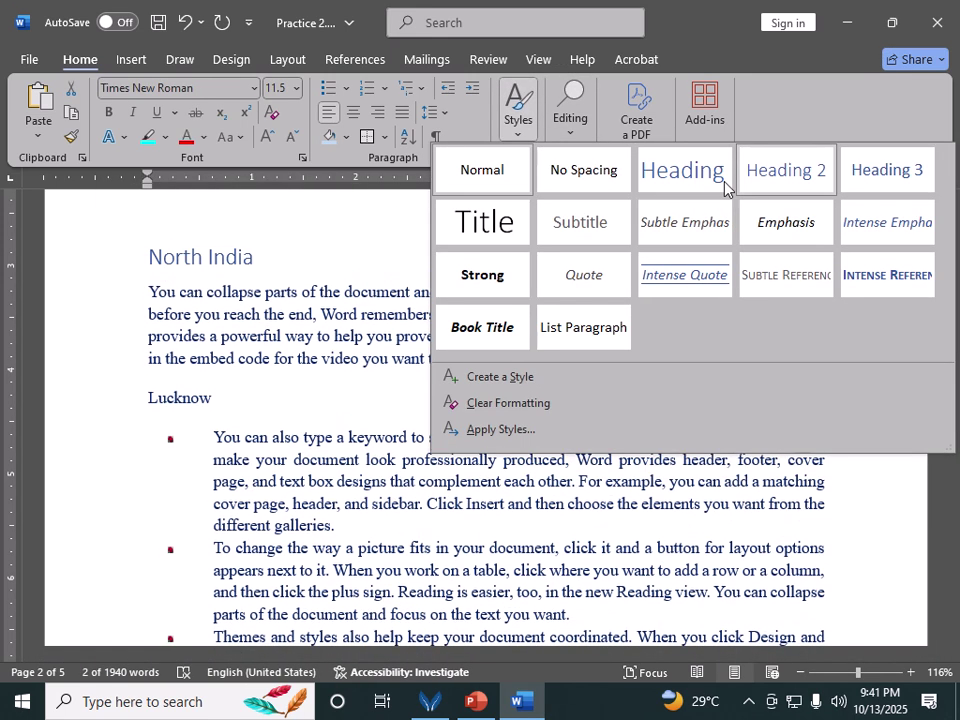
click(711, 186)
click(317, 308)
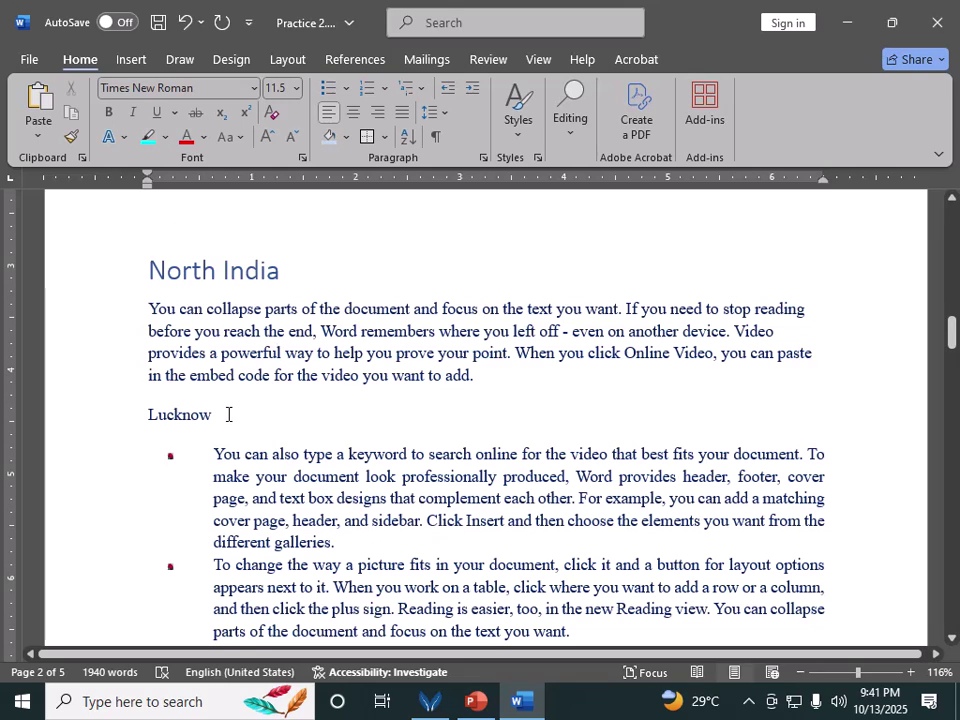
Apply the Heading 2 style to the Lucknow line
drag(228, 414, 109, 416)
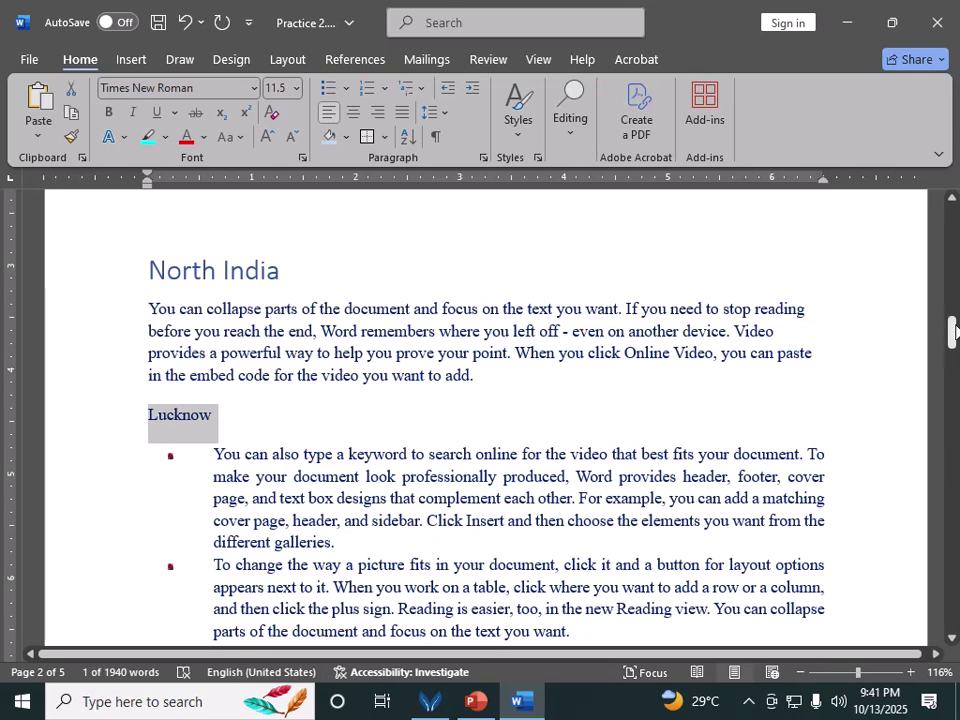
drag(955, 330, 955, 405)
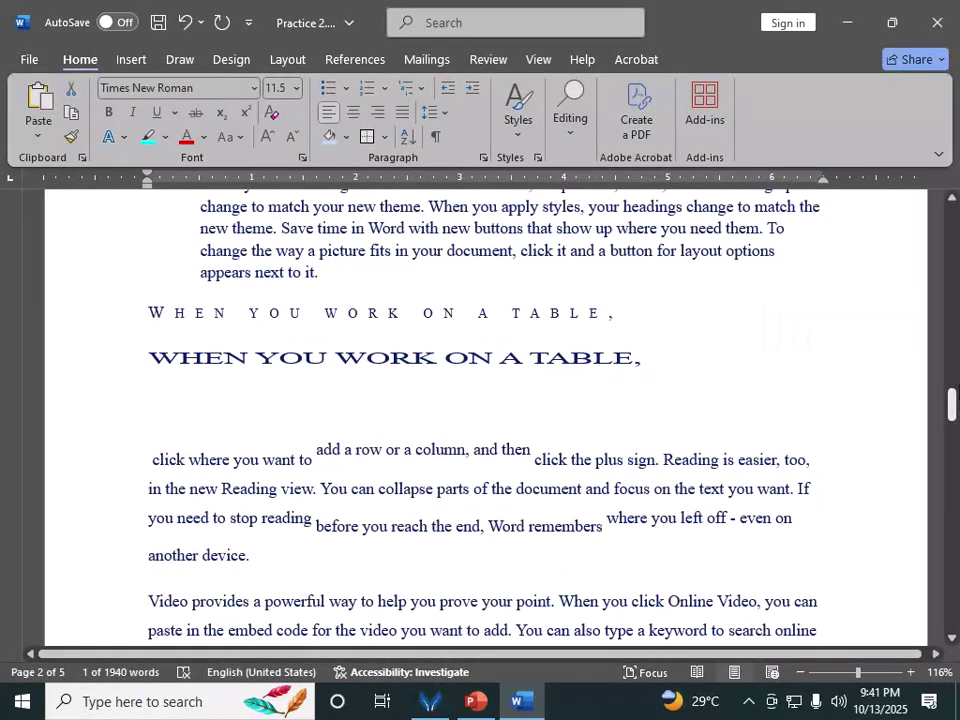
click(518, 128)
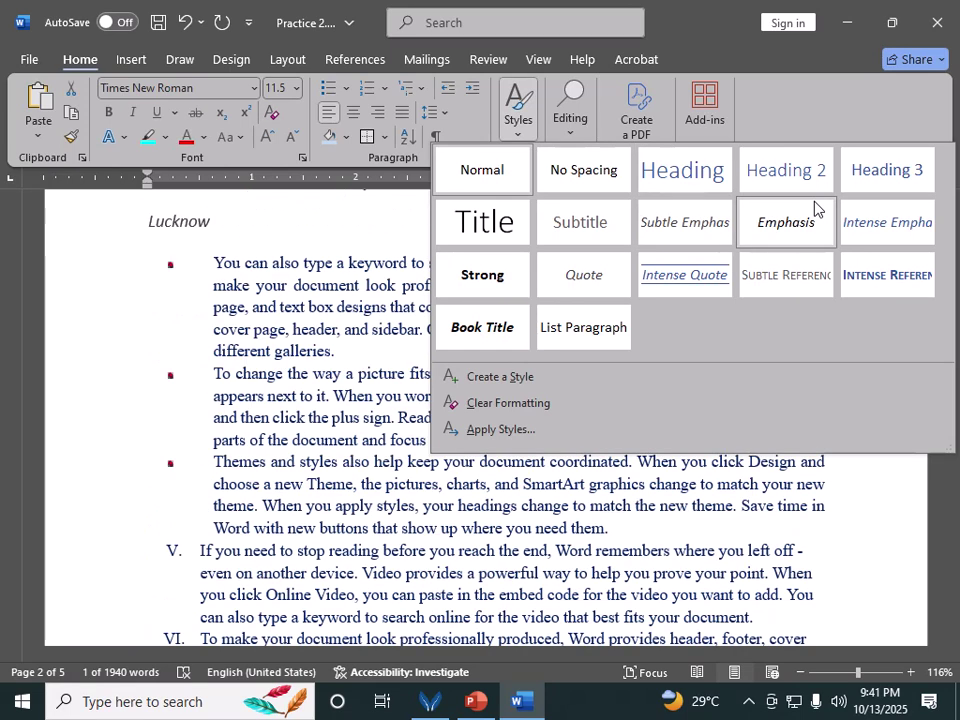
click(812, 190)
click(417, 392)
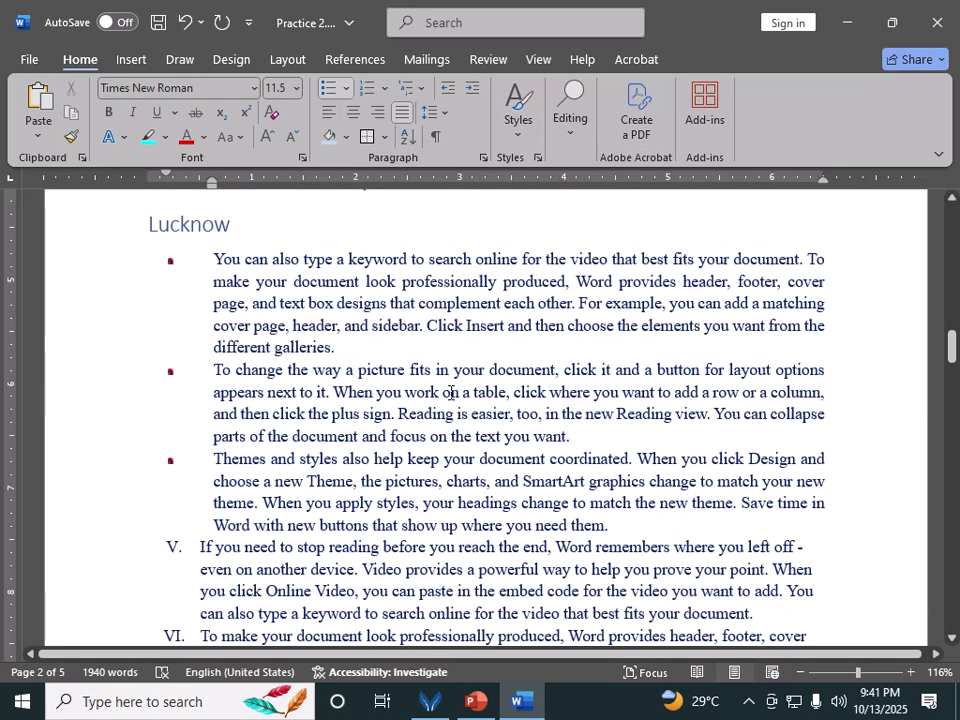
scroll(455, 390, up, 8)
click(518, 110)
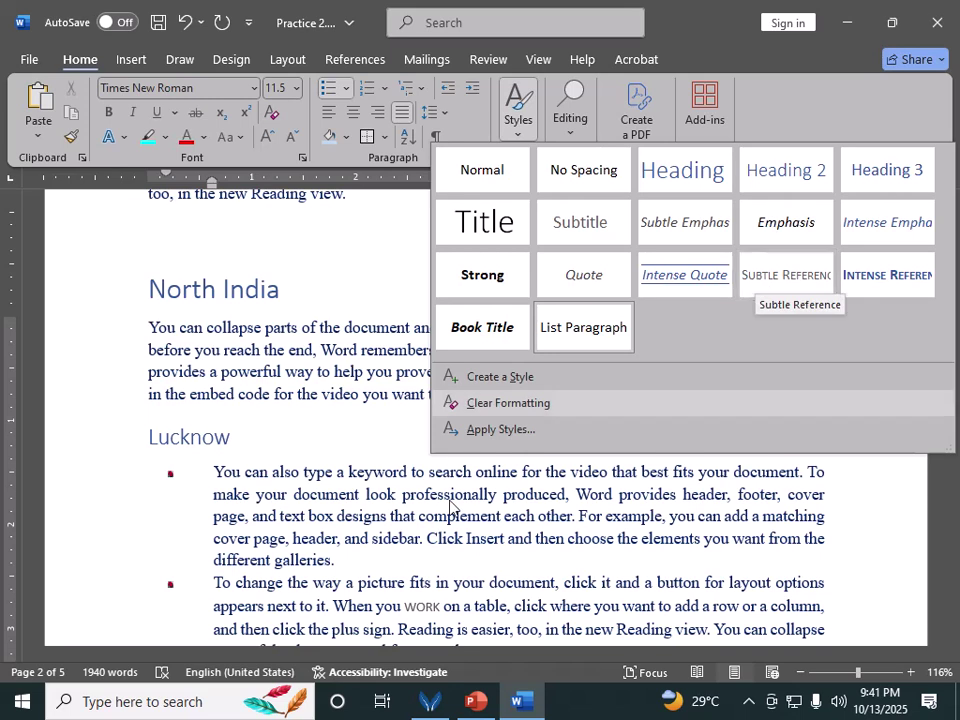
click(370, 541)
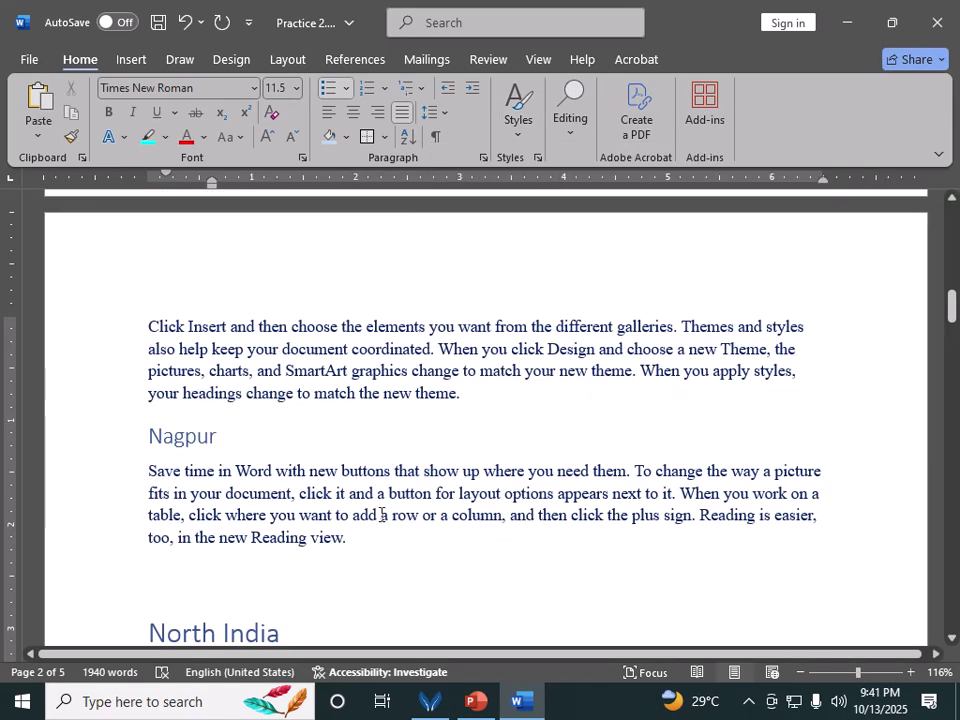
Split the paragraph above Nagpur so that "Click Insert and then choose" stands on its own line
scroll(400, 500, up, 3)
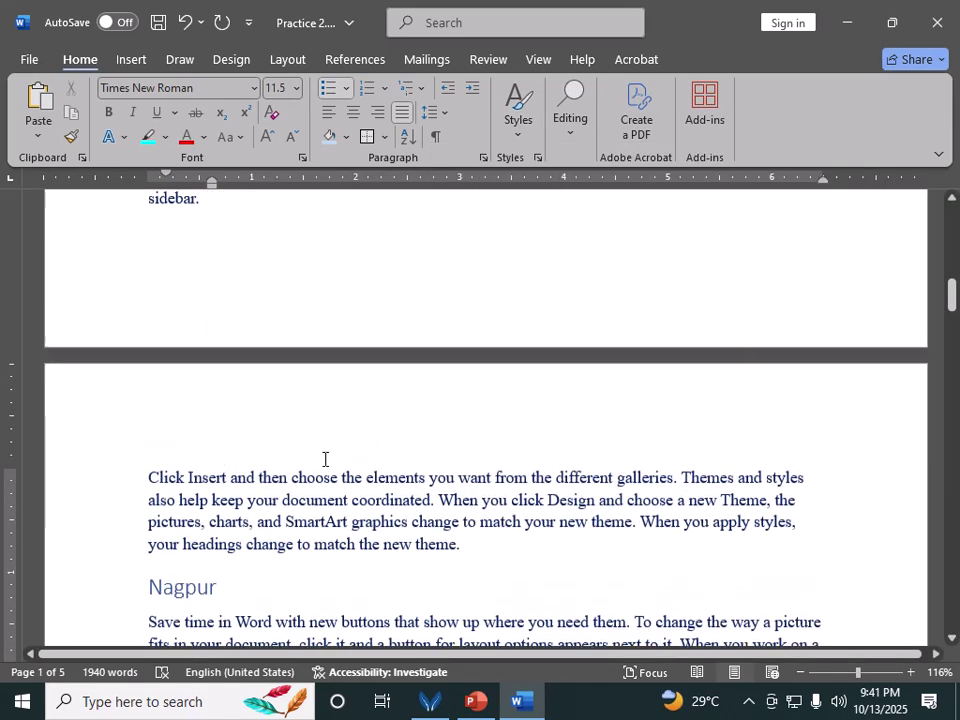
click(337, 478)
key(Return)
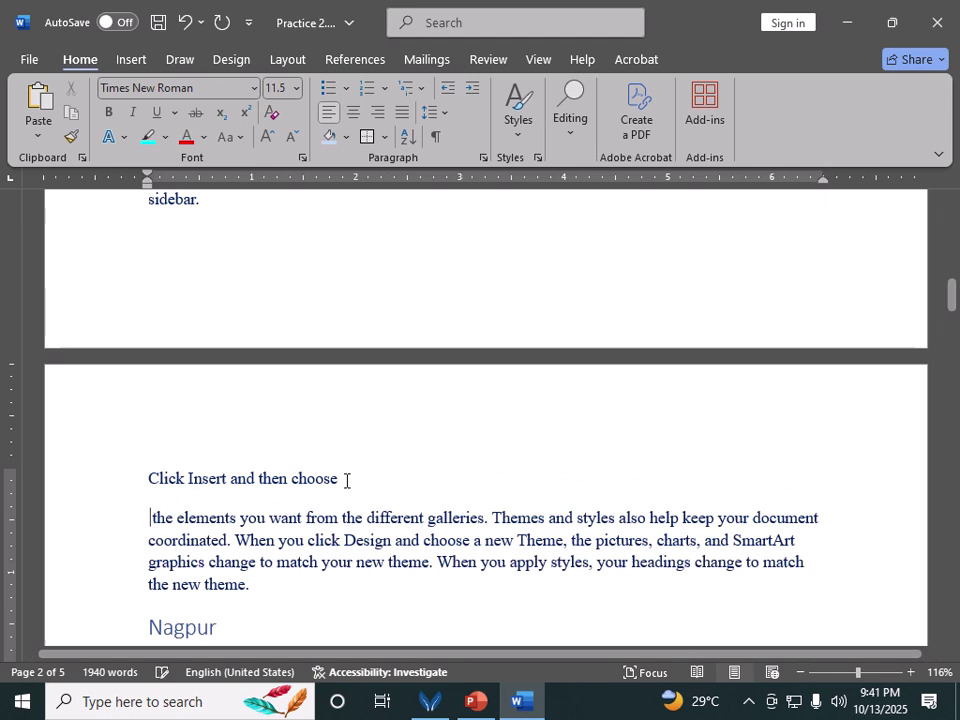
Format the "Click Insert and then choose" line in the Algerian font with the standard light blue colour
drag(360, 484, 90, 484)
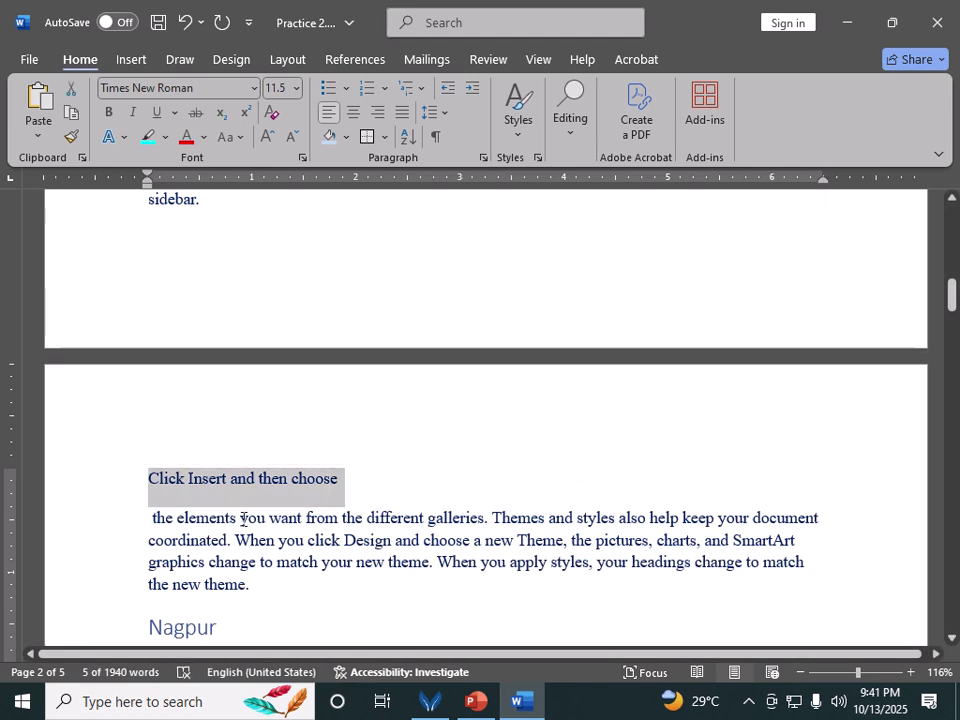
click(251, 89)
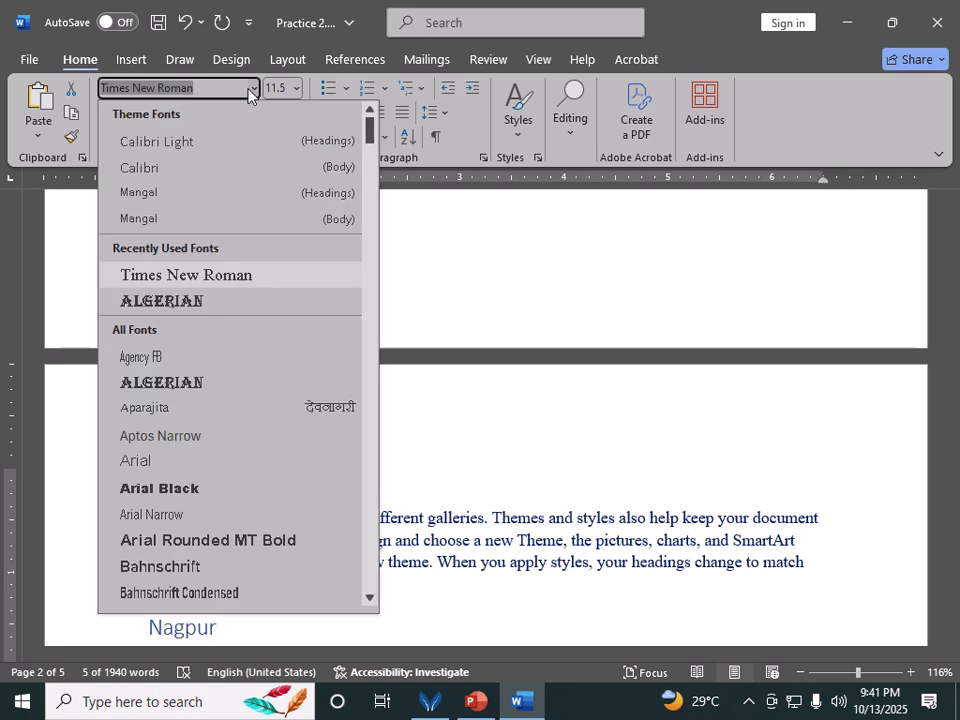
click(197, 390)
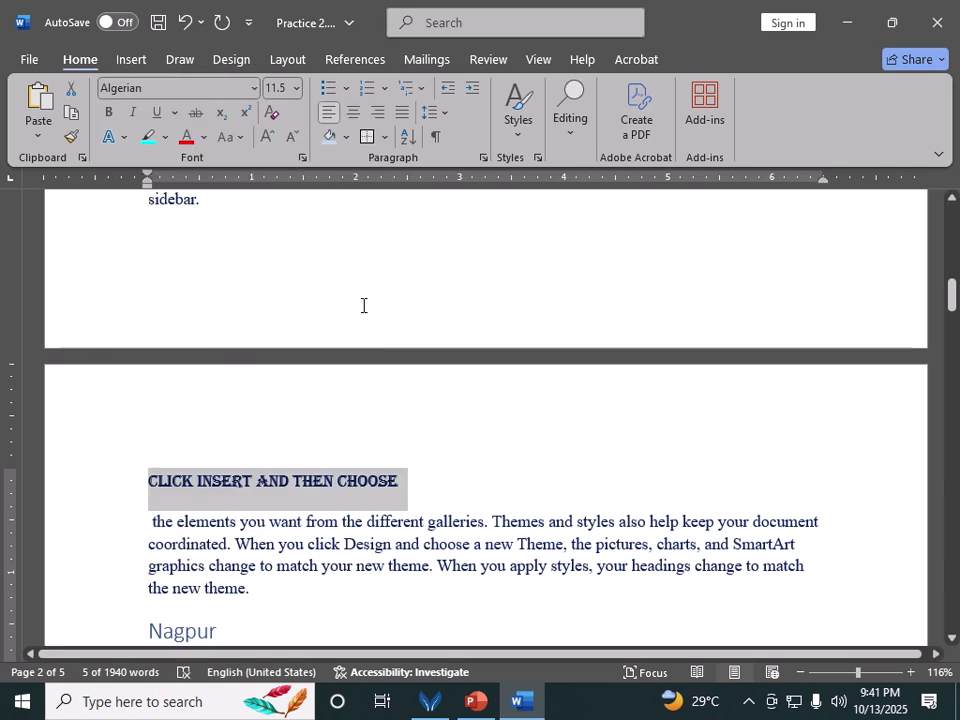
click(204, 137)
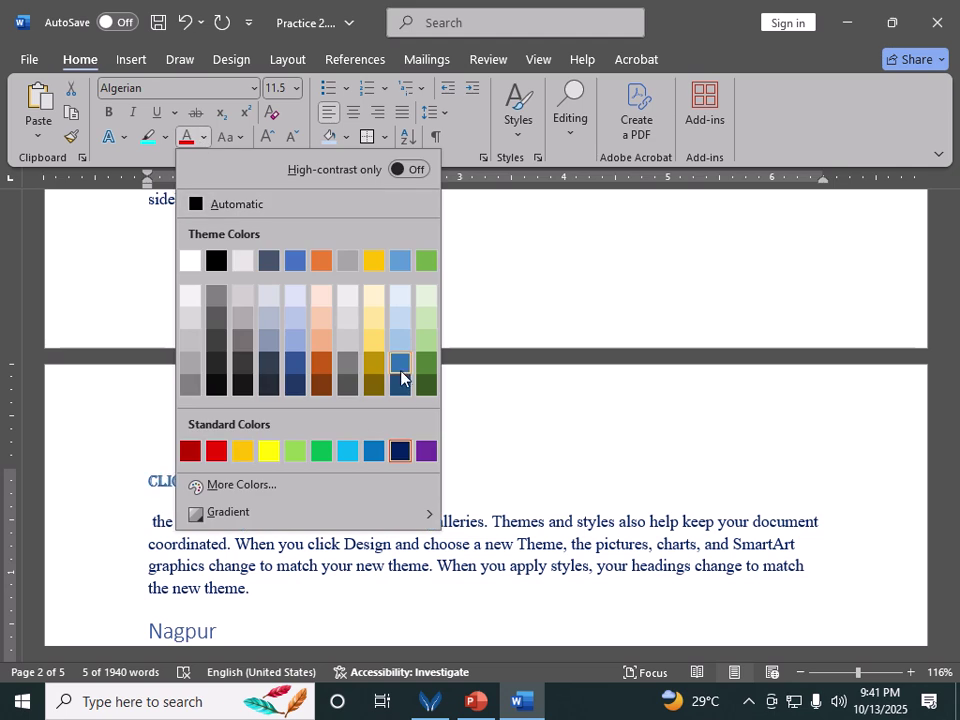
click(357, 452)
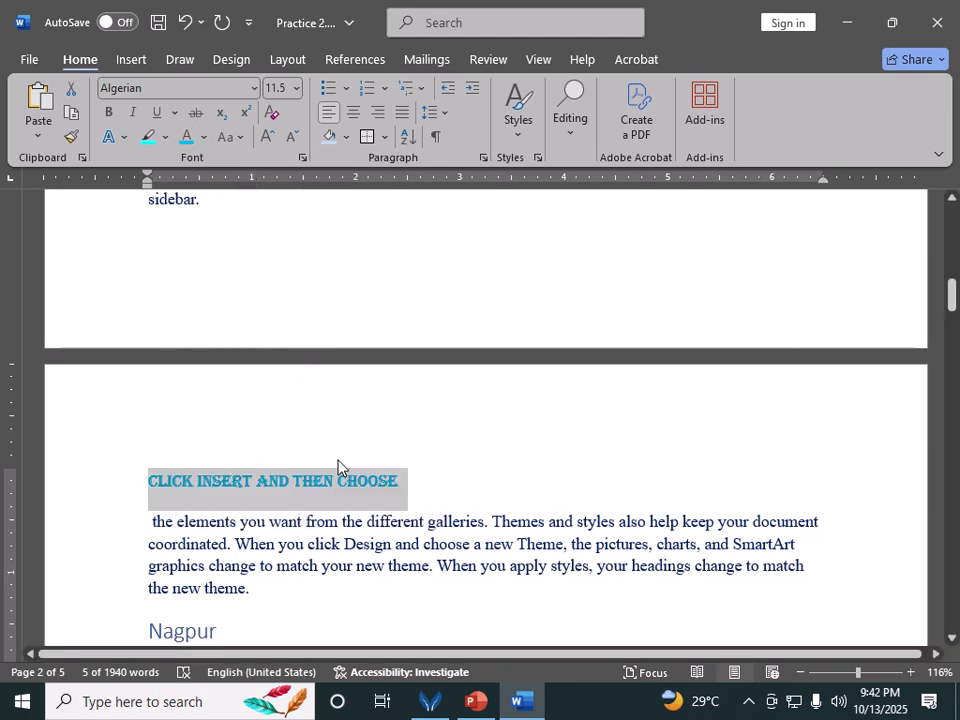
Change the "Click Insert and then choose" line to Times New Roman at font size 13
click(253, 88)
click(176, 302)
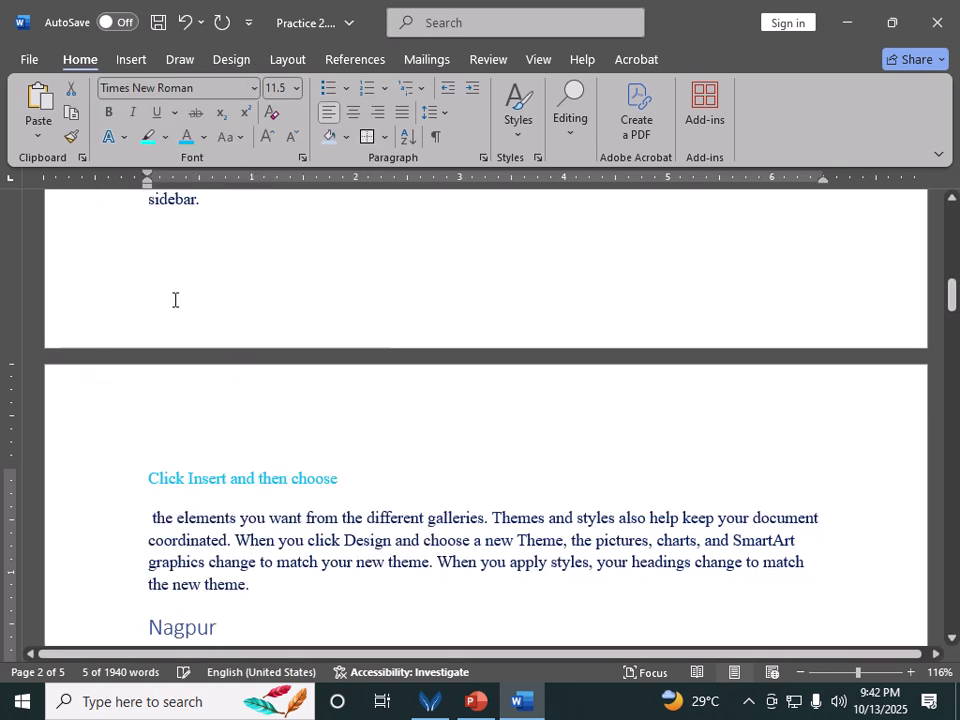
click(296, 88)
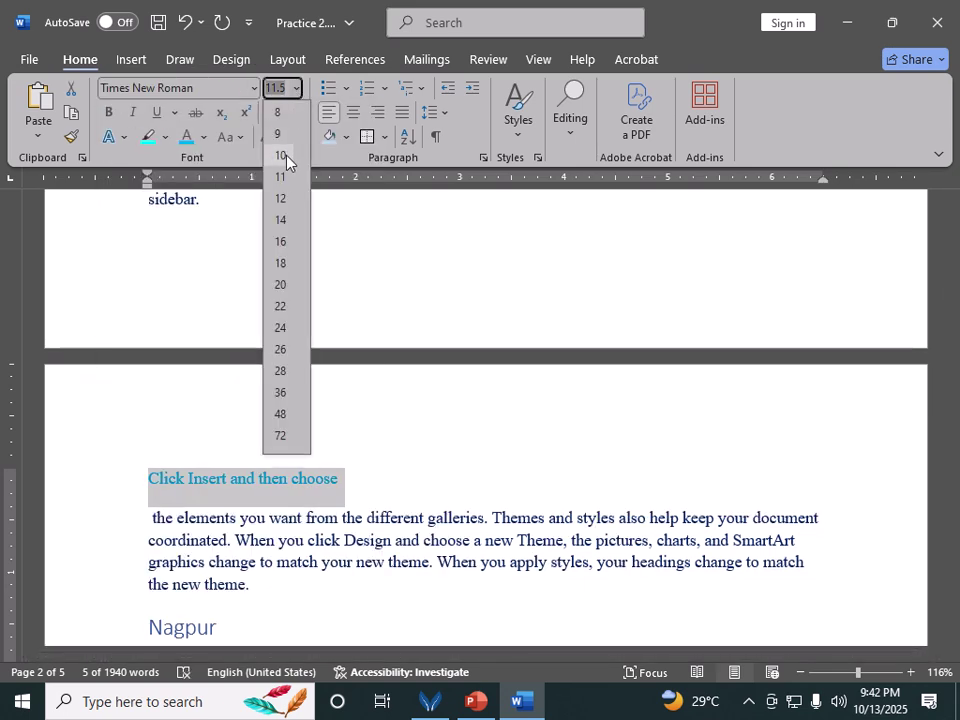
click(281, 88)
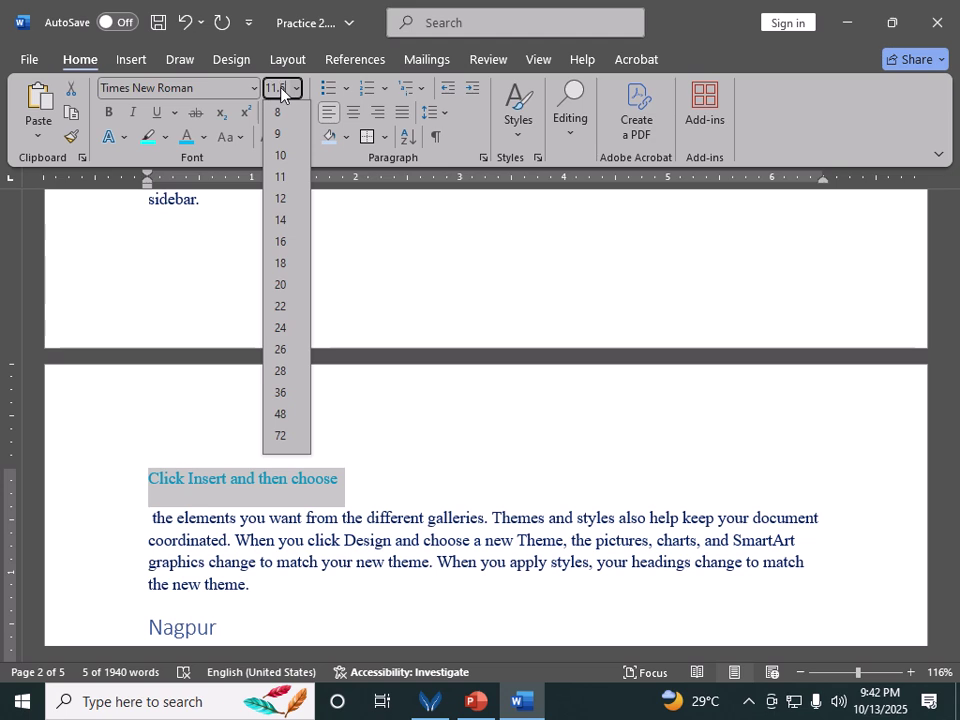
text(13)
key(Return)
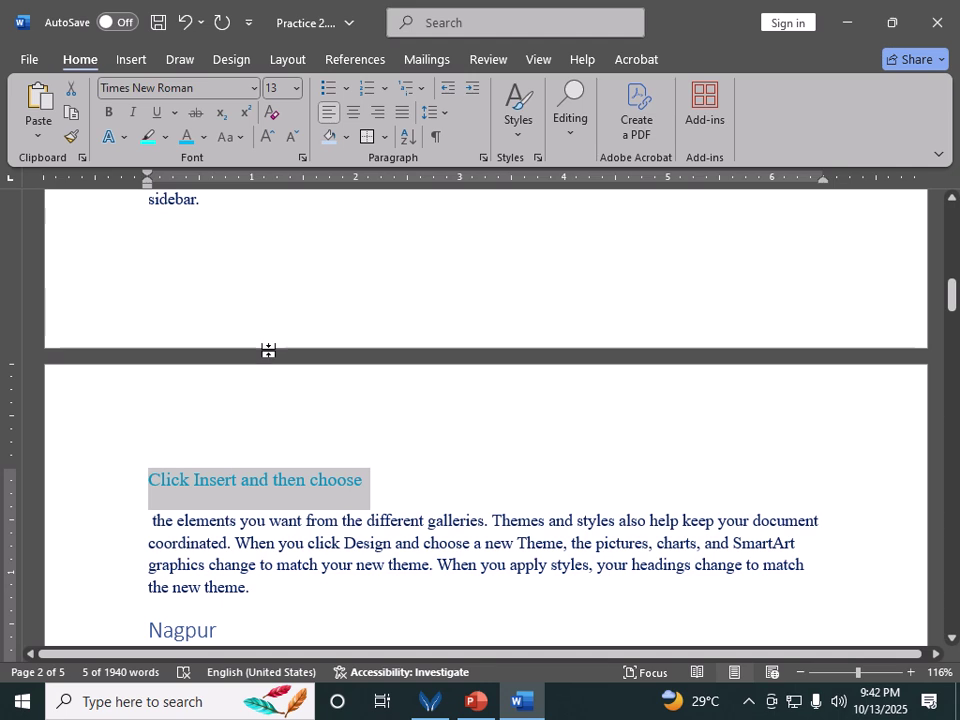
Make the "Click Insert and then choose" line bold and give it a red wavy underline
click(106, 115)
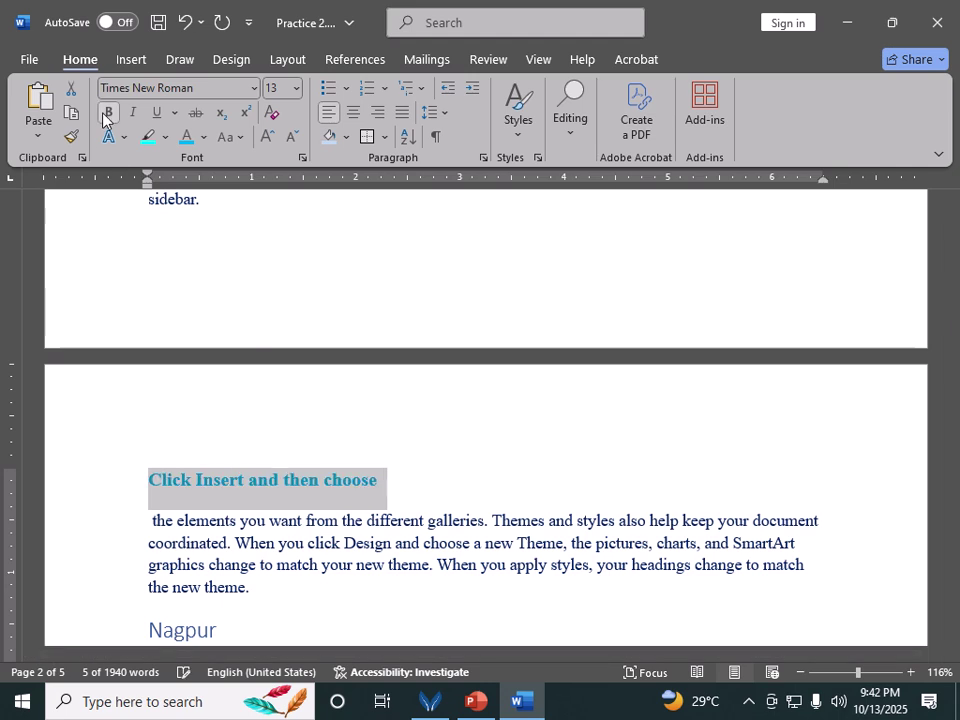
click(175, 112)
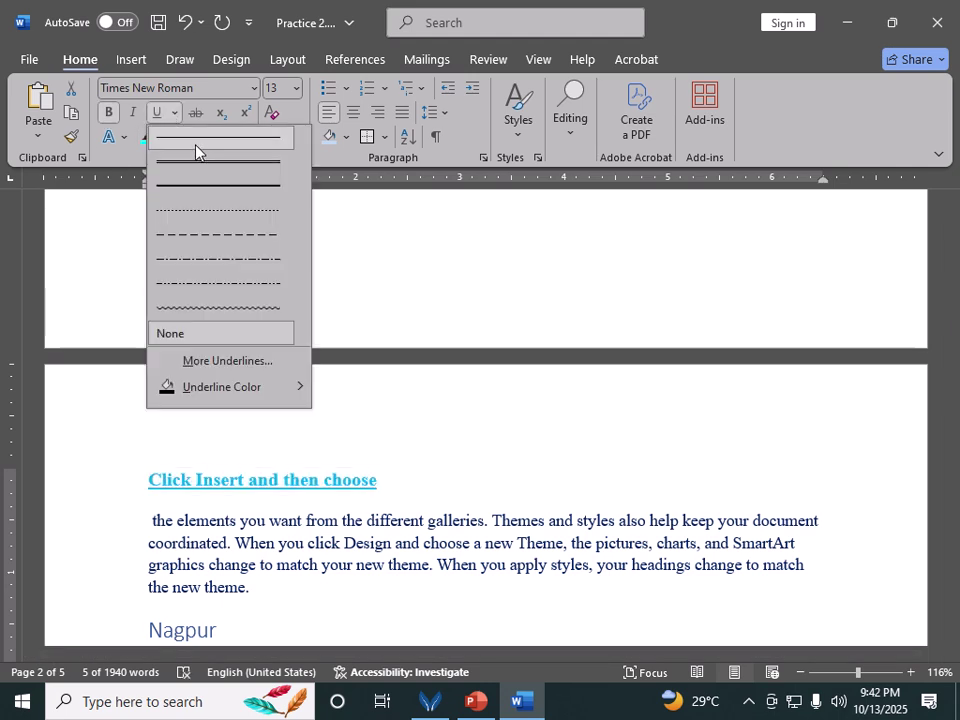
click(226, 309)
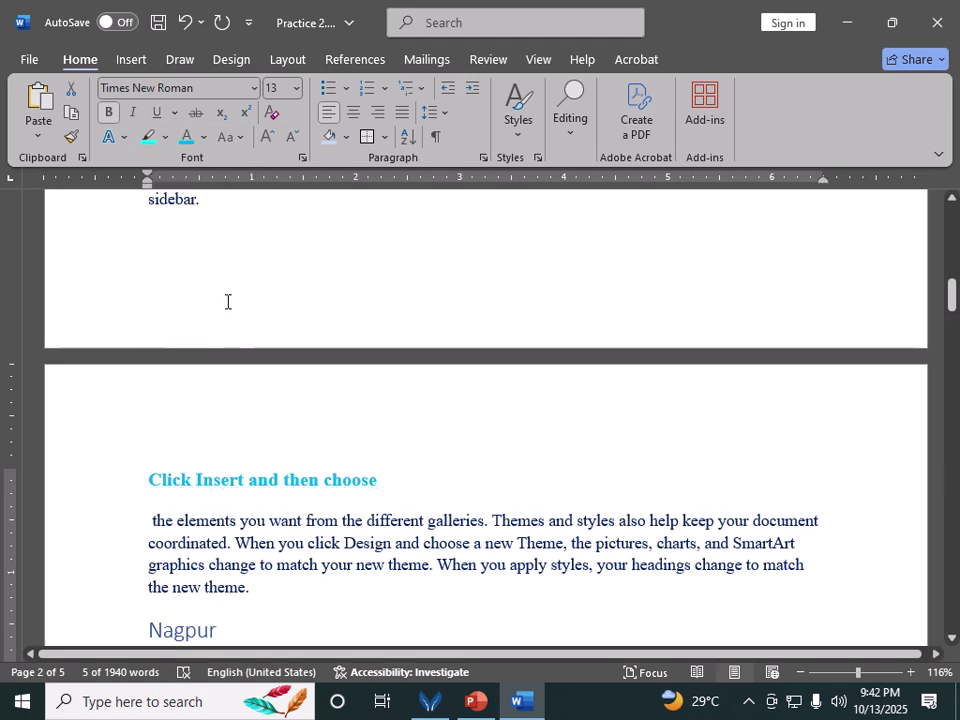
click(175, 112)
mouse_move(290, 388)
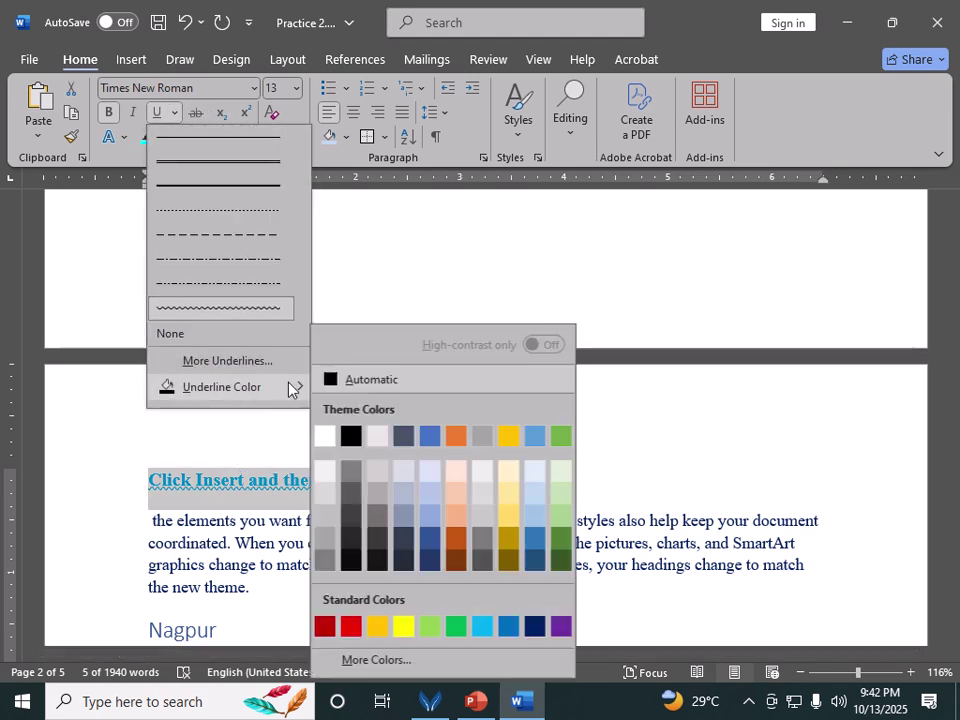
click(350, 627)
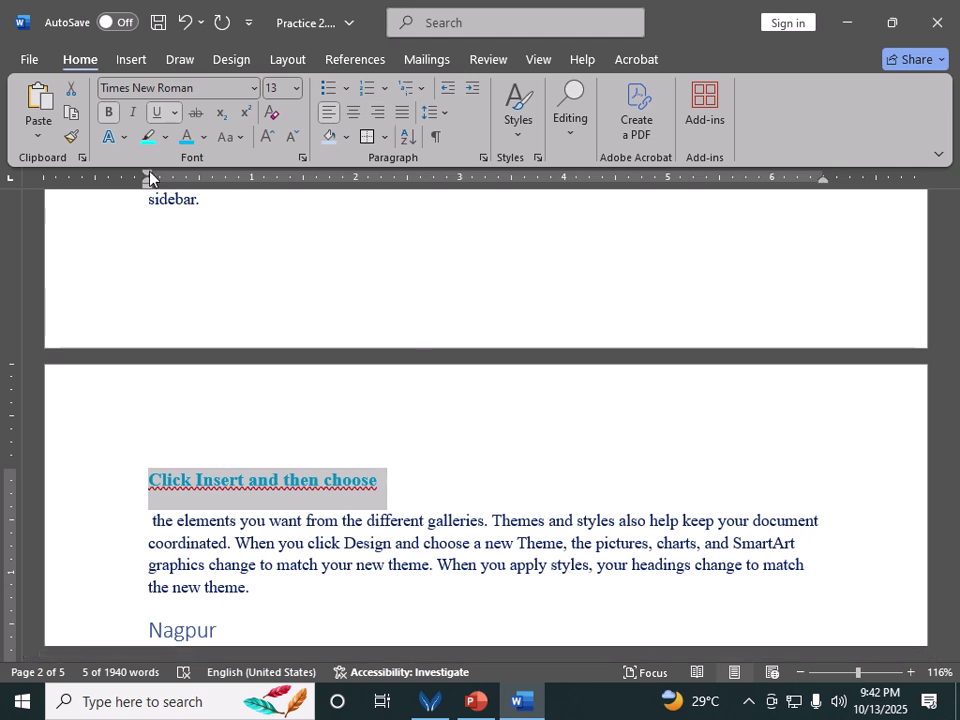
Give the "Click Insert and then choose" line a first-line indent of about 0.5 inch and expand its character spacing by 1.3 pt
drag(149, 178, 199, 178)
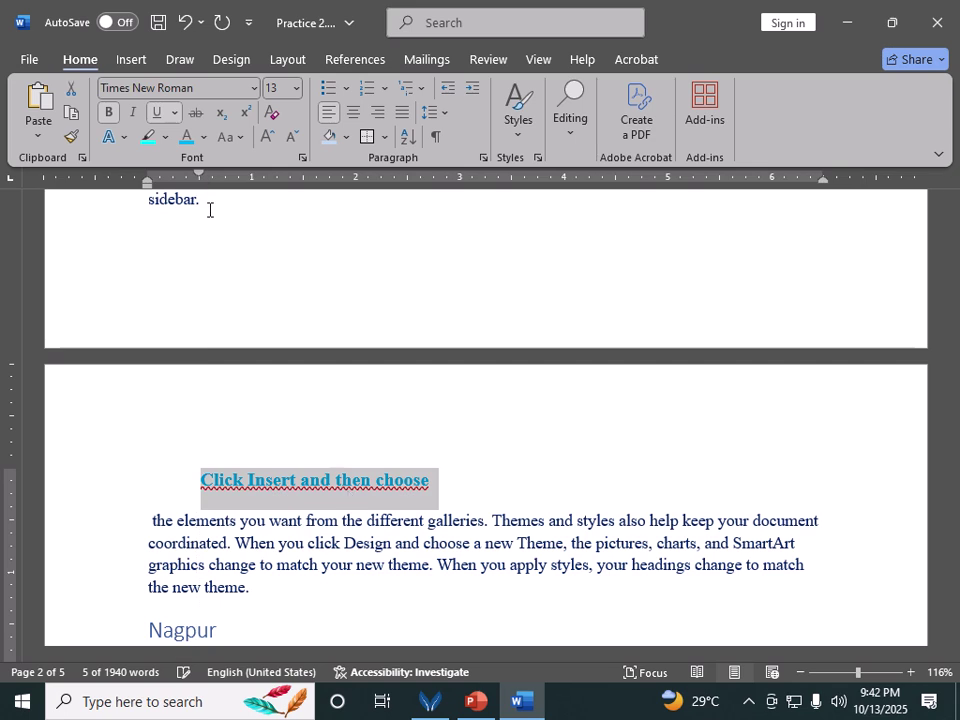
click(303, 160)
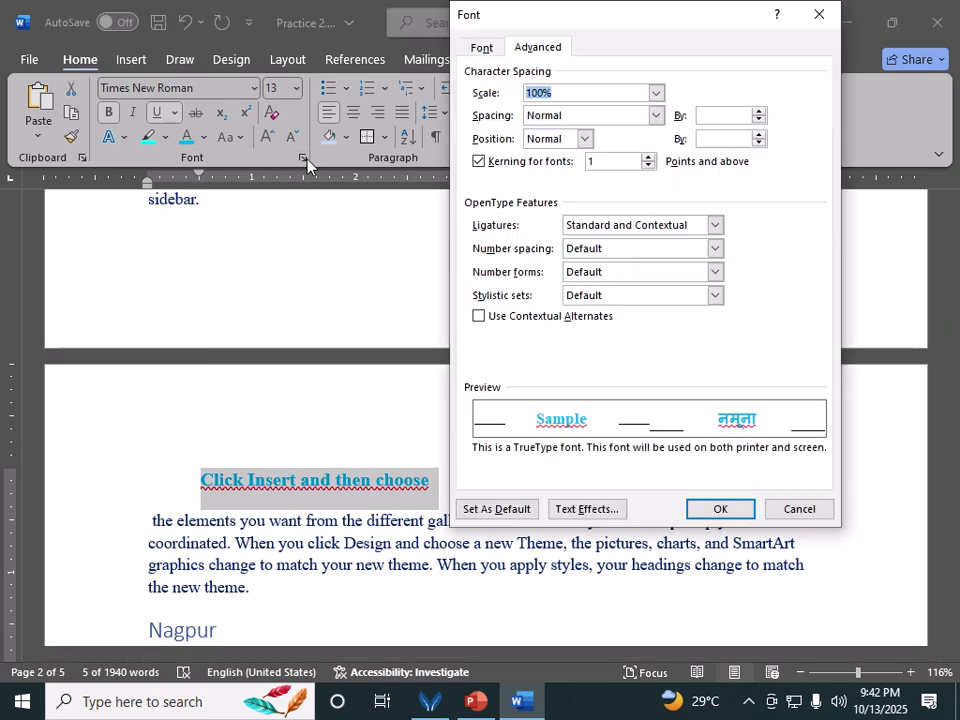
click(656, 116)
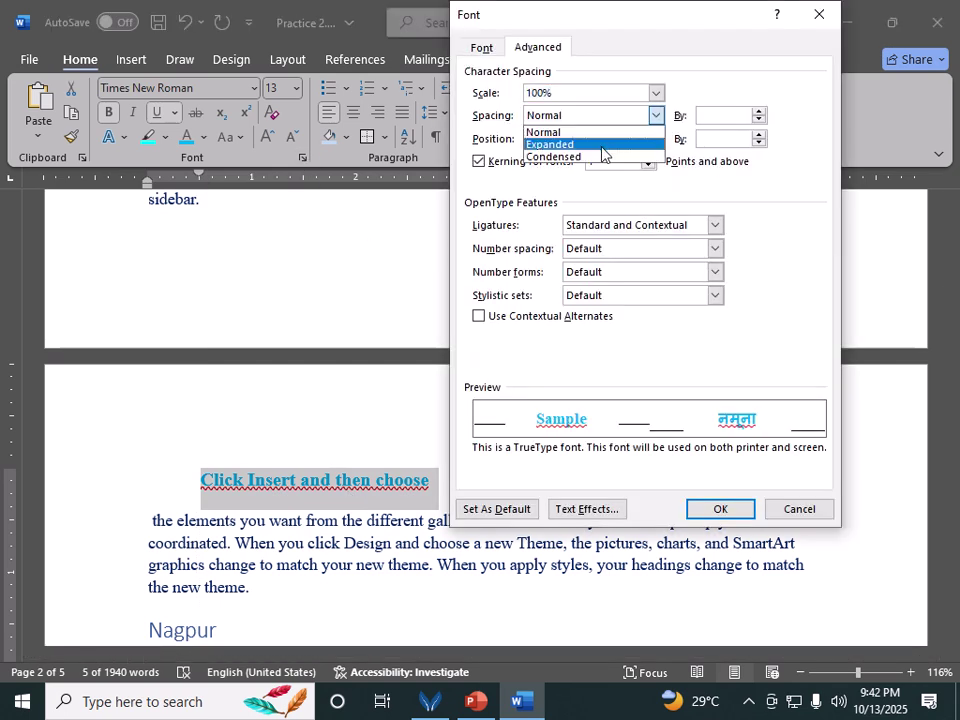
click(601, 144)
click(759, 111)
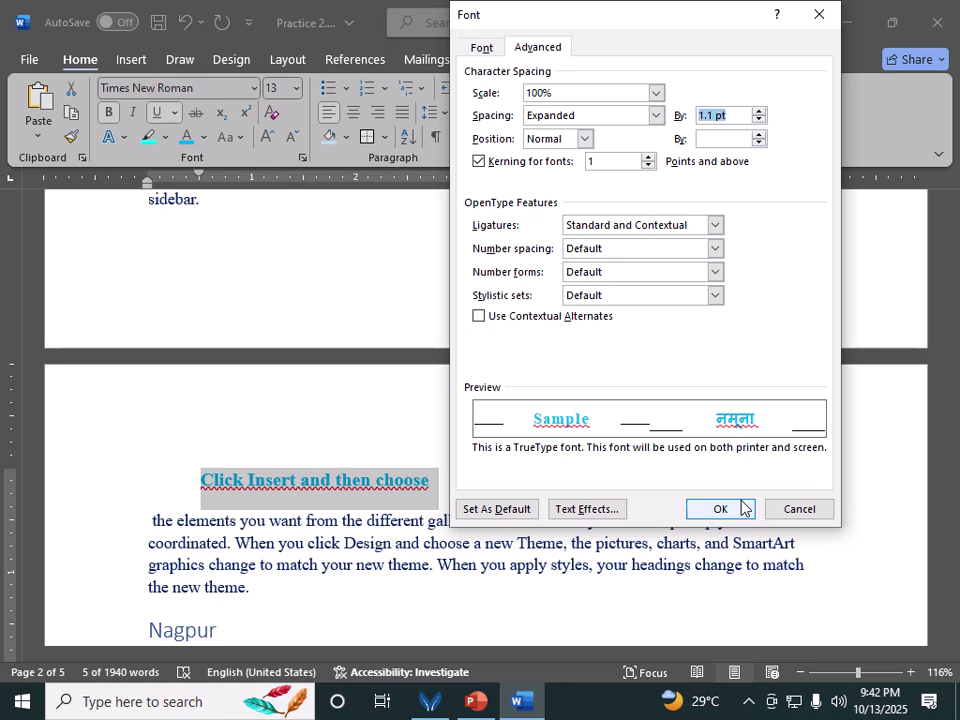
click(759, 111)
click(759, 111)
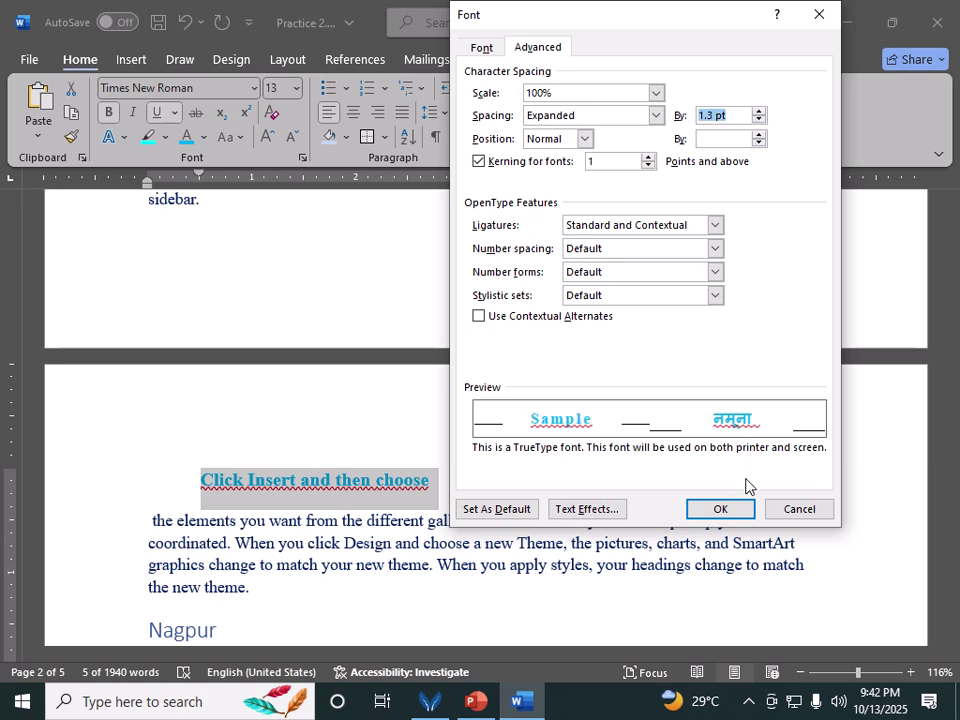
click(716, 509)
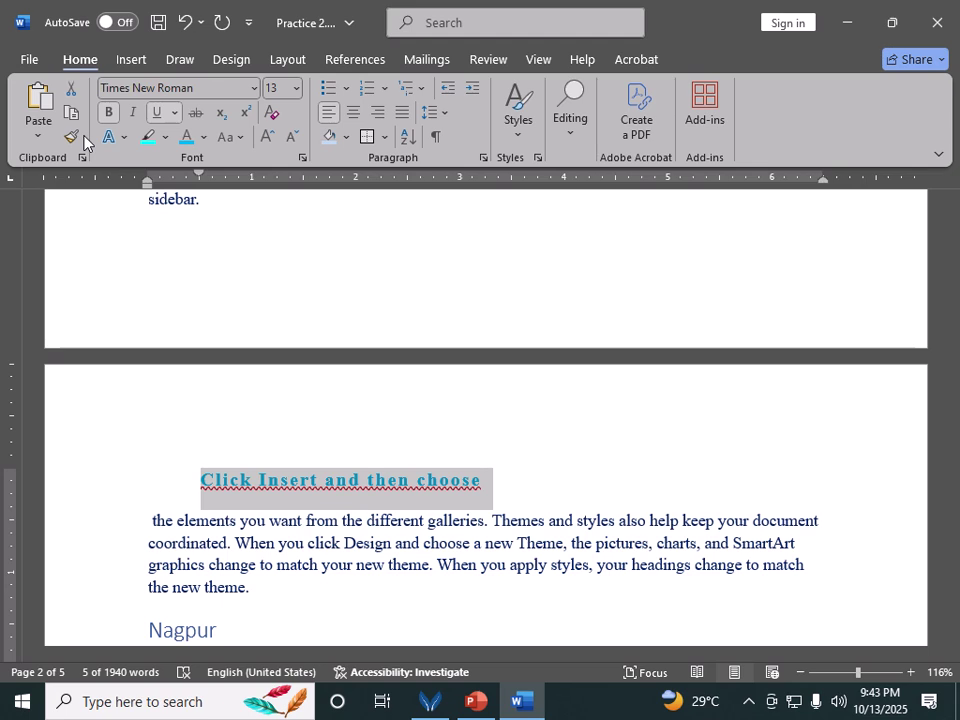
Create a new style named FacHead1 from the formatting of the "Click Insert and then choose" line
click(522, 140)
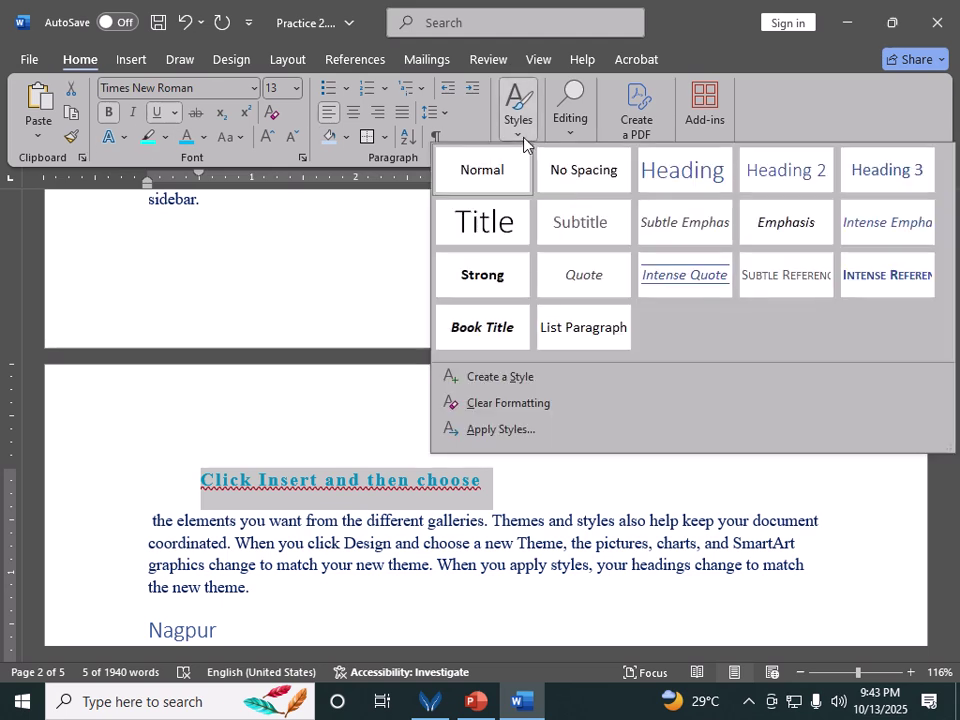
click(525, 380)
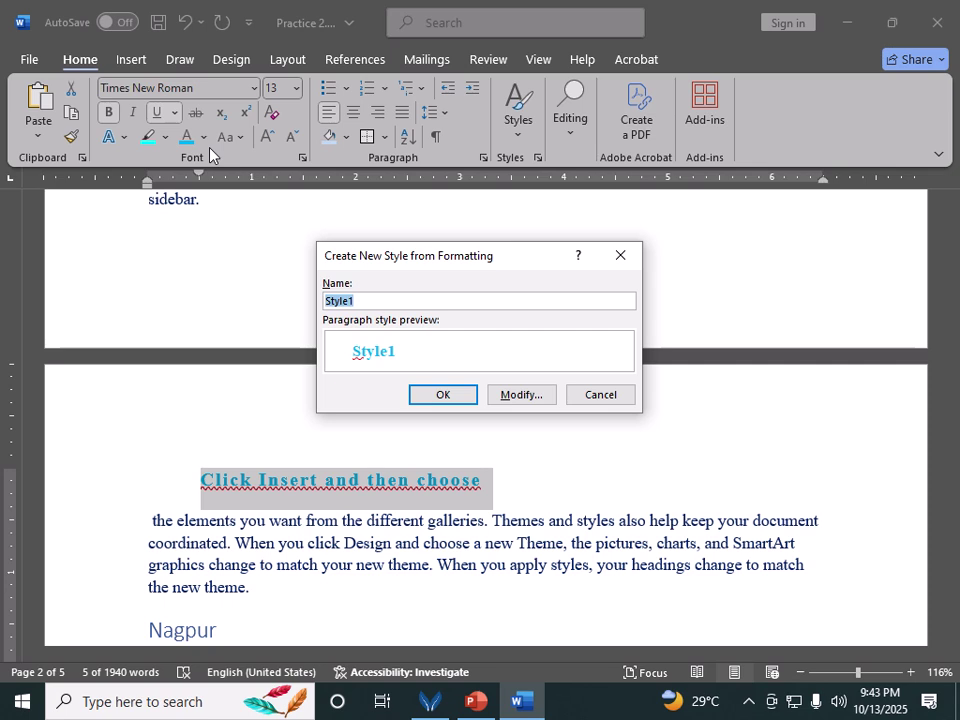
text(FacHead1)
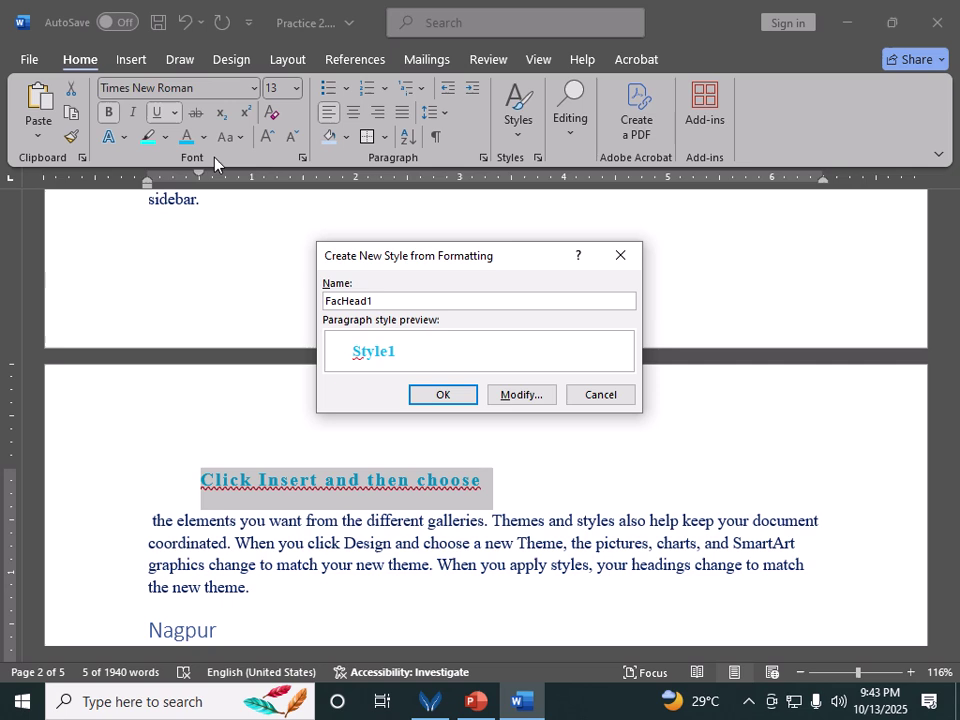
click(440, 394)
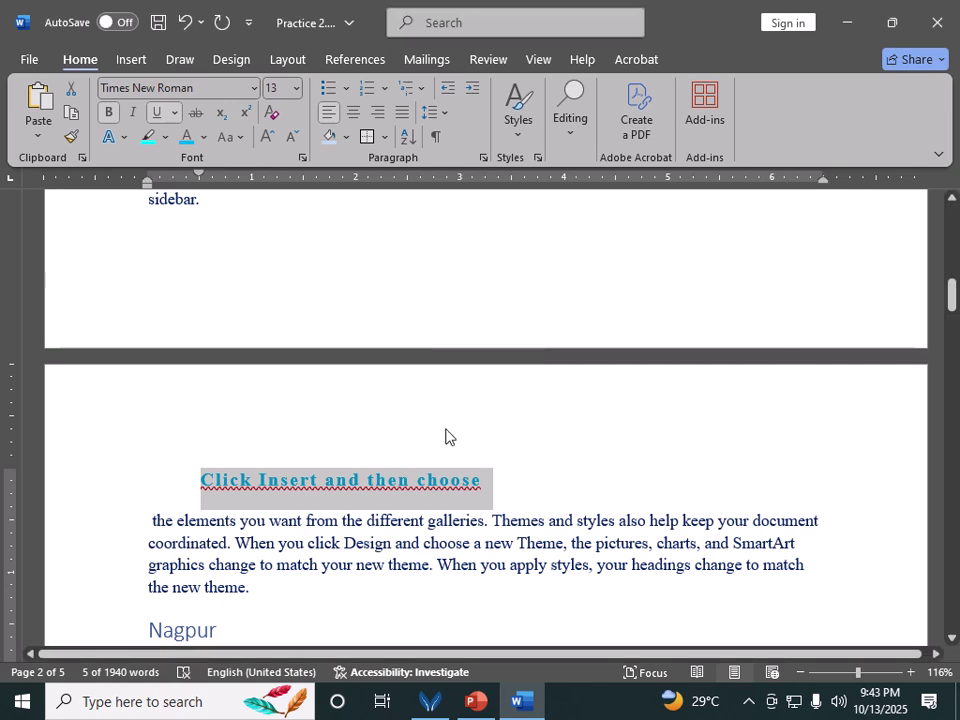
Apply the FacHead1 style to the second "When you work on a table," line below the Roman-numeral list on page 3
drag(952, 308, 952, 396)
drag(152, 463, 94, 476)
click(643, 480)
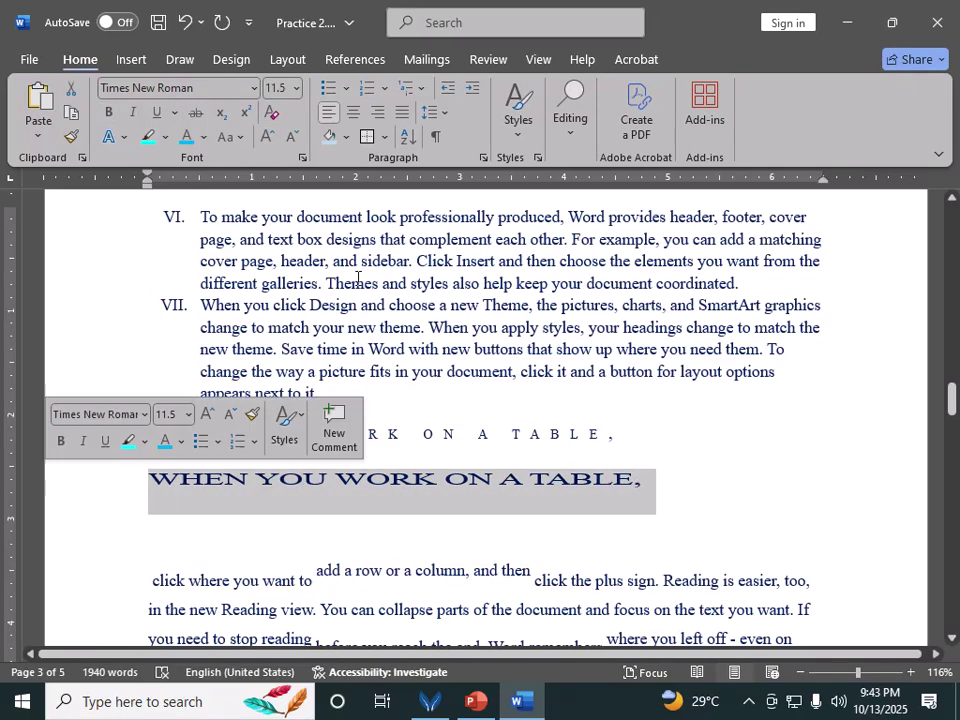
click(518, 138)
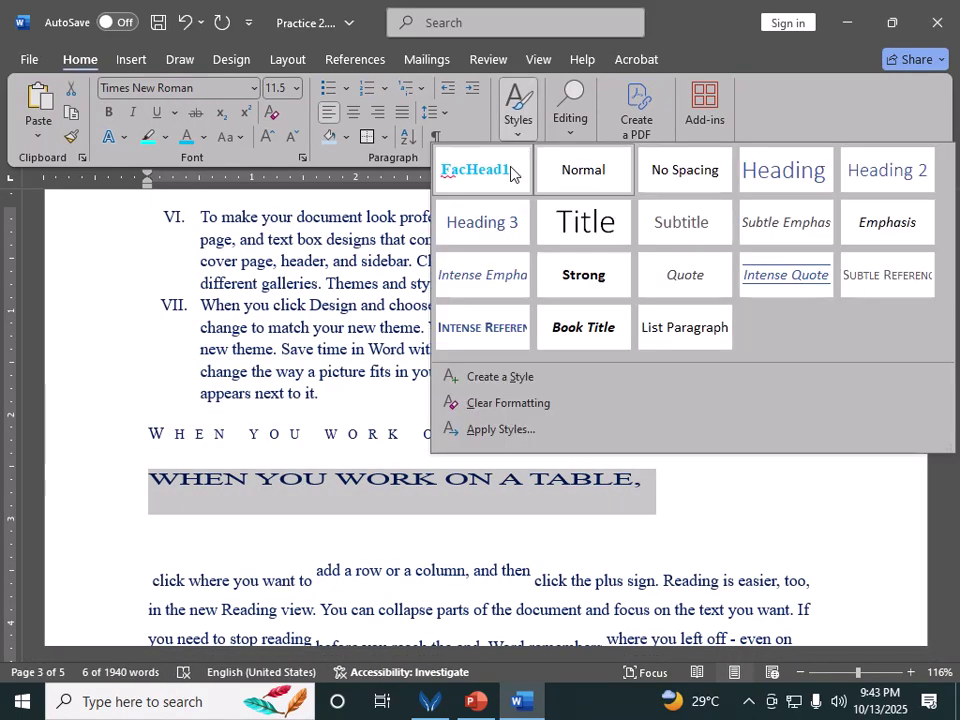
click(508, 173)
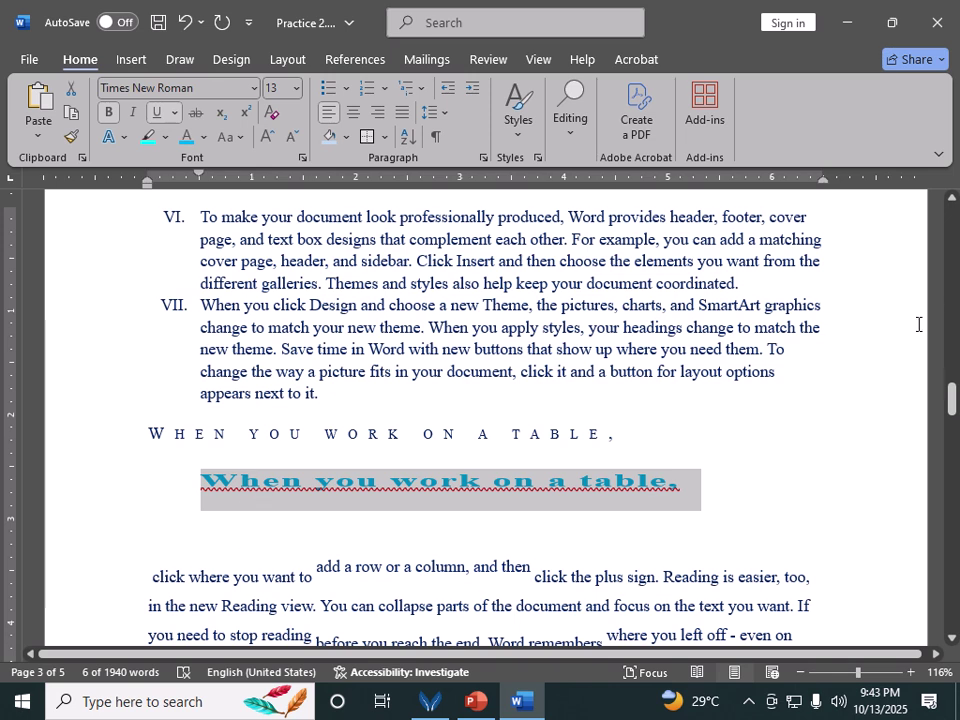
Split "When you click Online Video," at the start of page 4 into its own paragraph and apply the FacHead1 style to it
drag(953, 400, 953, 466)
click(350, 452)
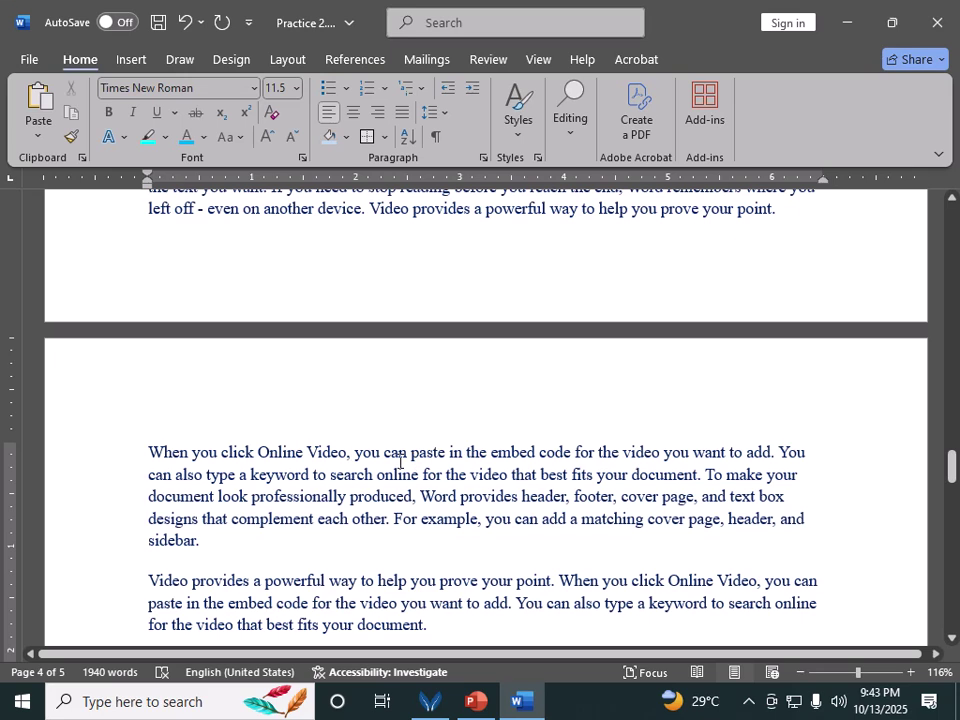
key(Return)
click(124, 433)
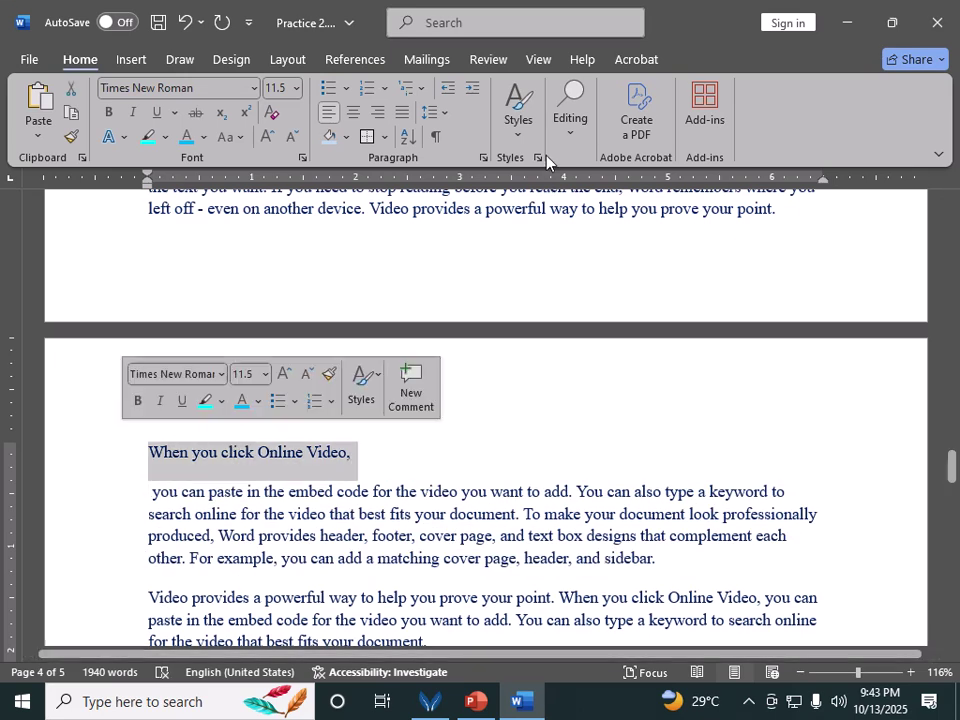
click(522, 138)
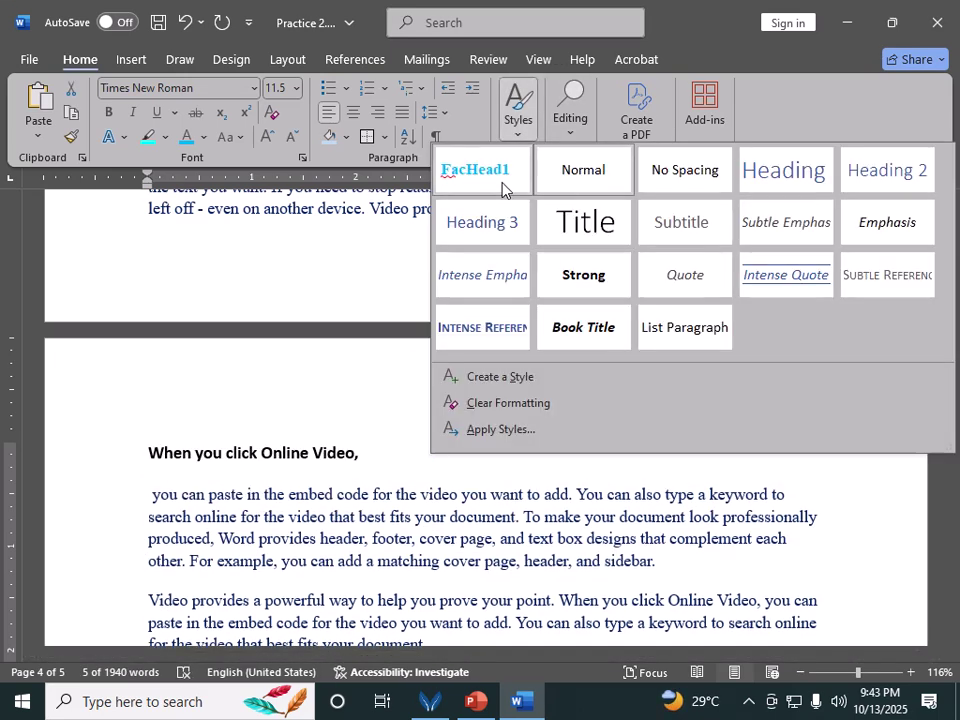
click(505, 182)
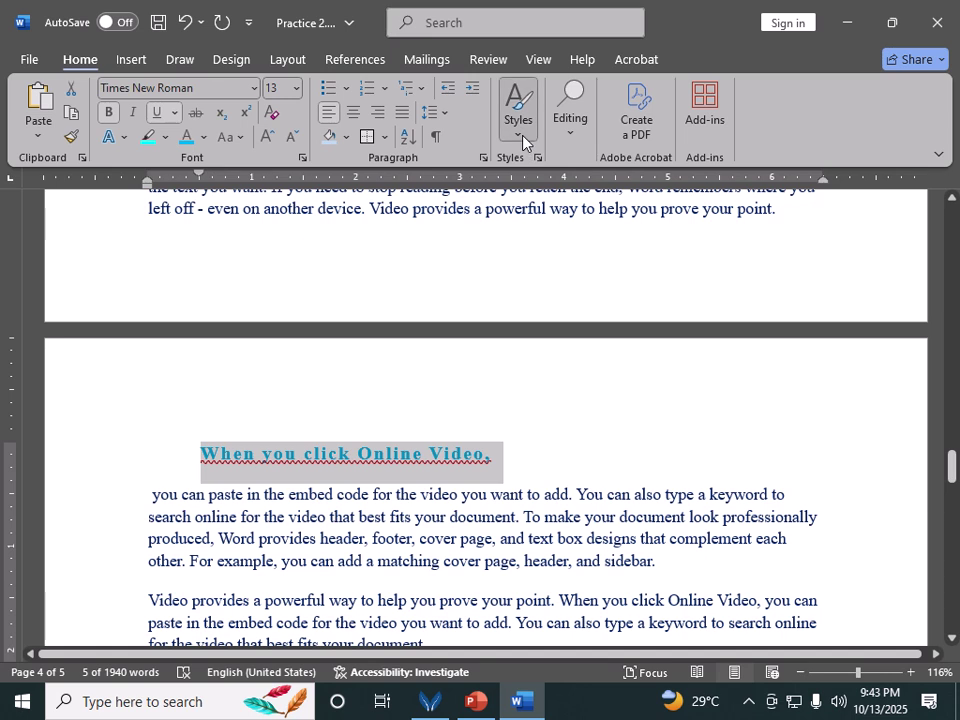
Modify the FacHead1 style through Apply Styles, removing bold and setting the font colour to the orange theme colour
click(520, 136)
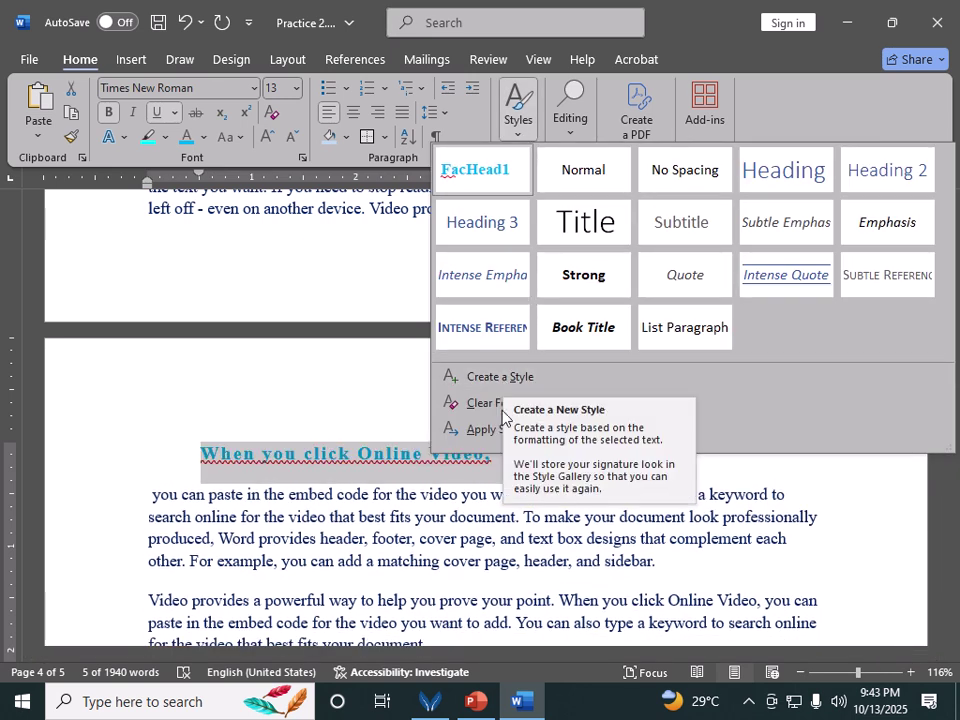
click(502, 429)
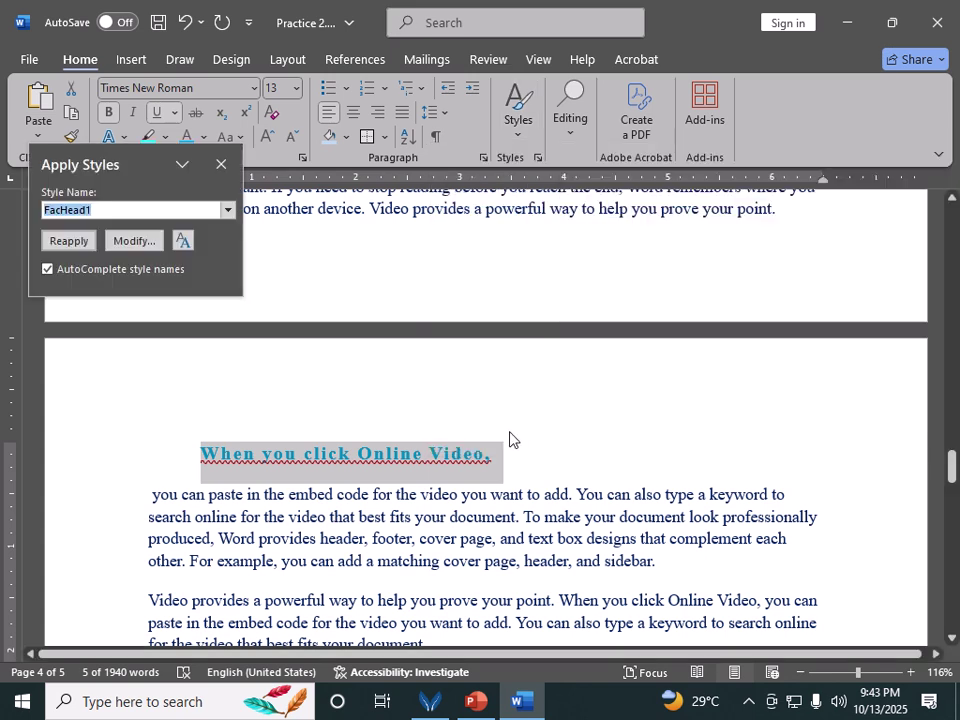
drag(124, 157, 413, 112)
click(505, 170)
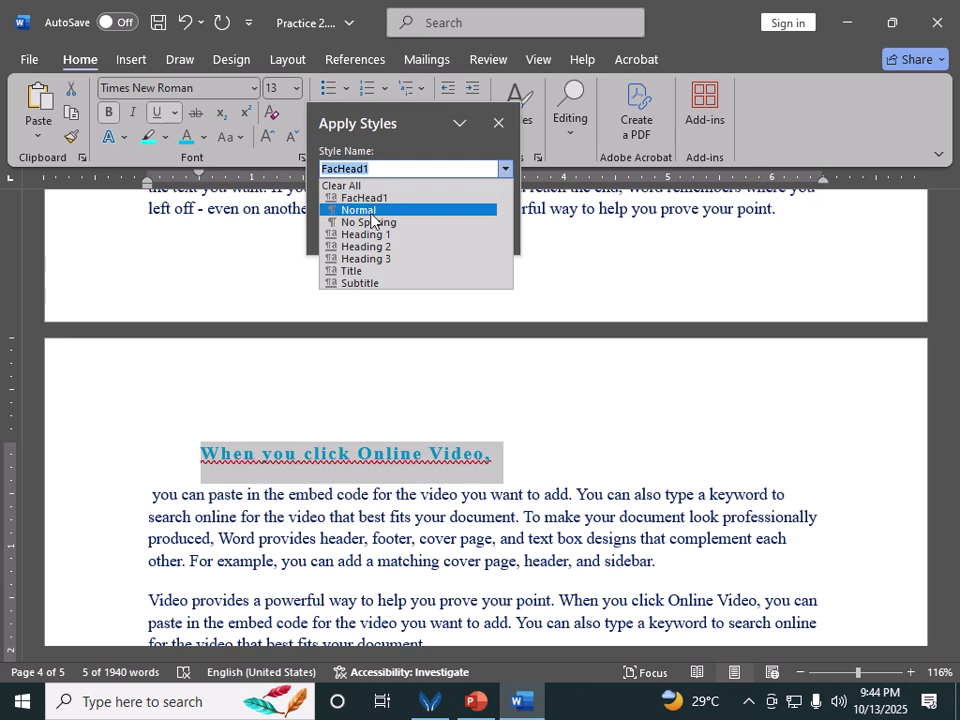
click(420, 148)
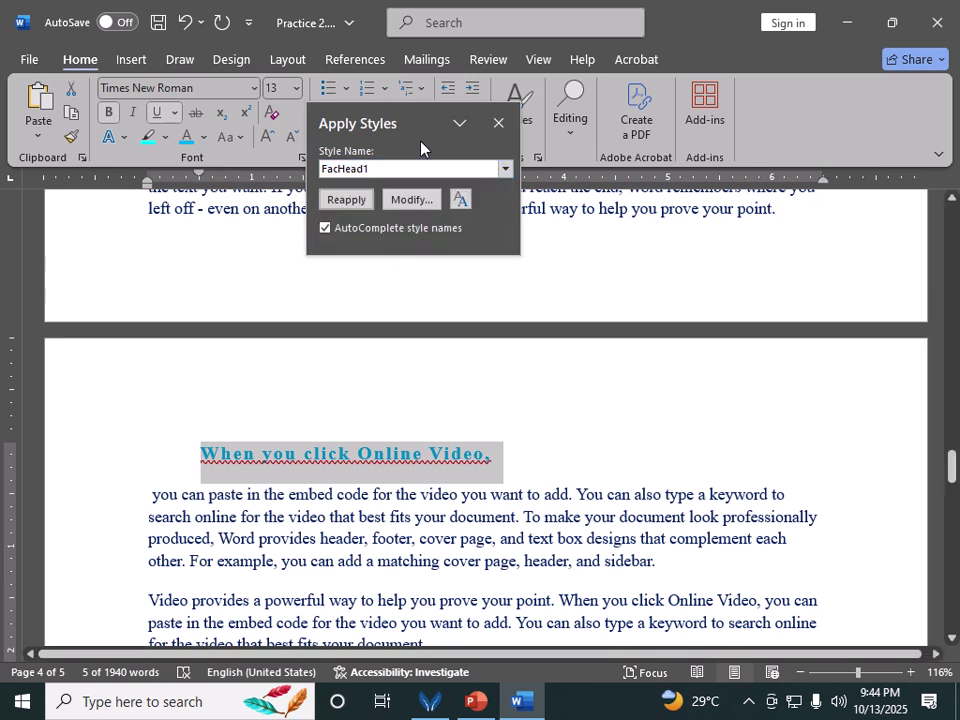
click(420, 200)
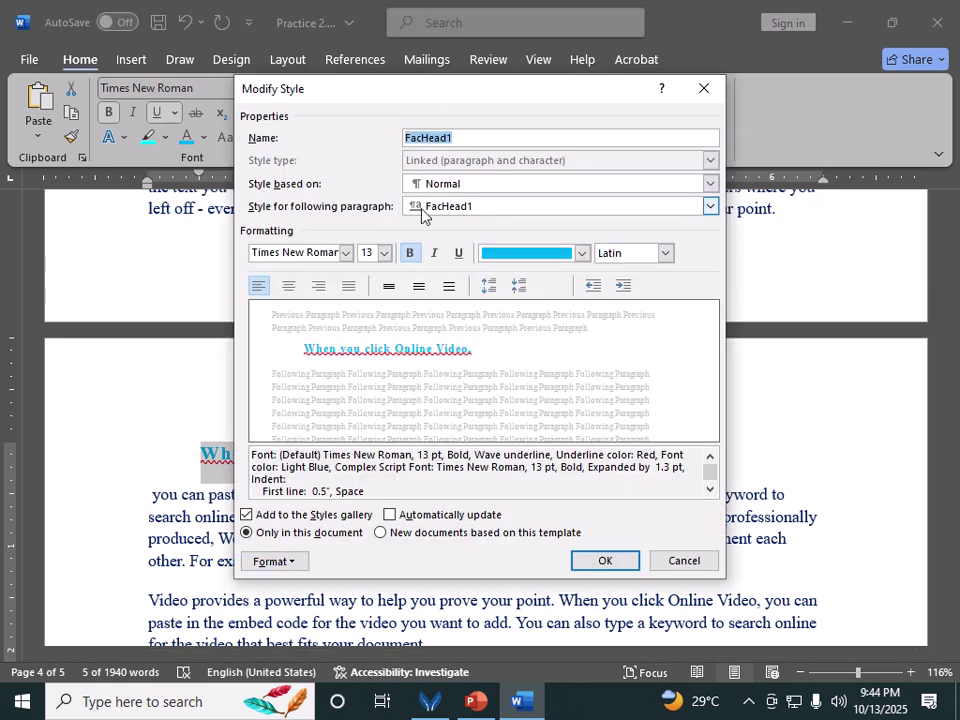
click(409, 253)
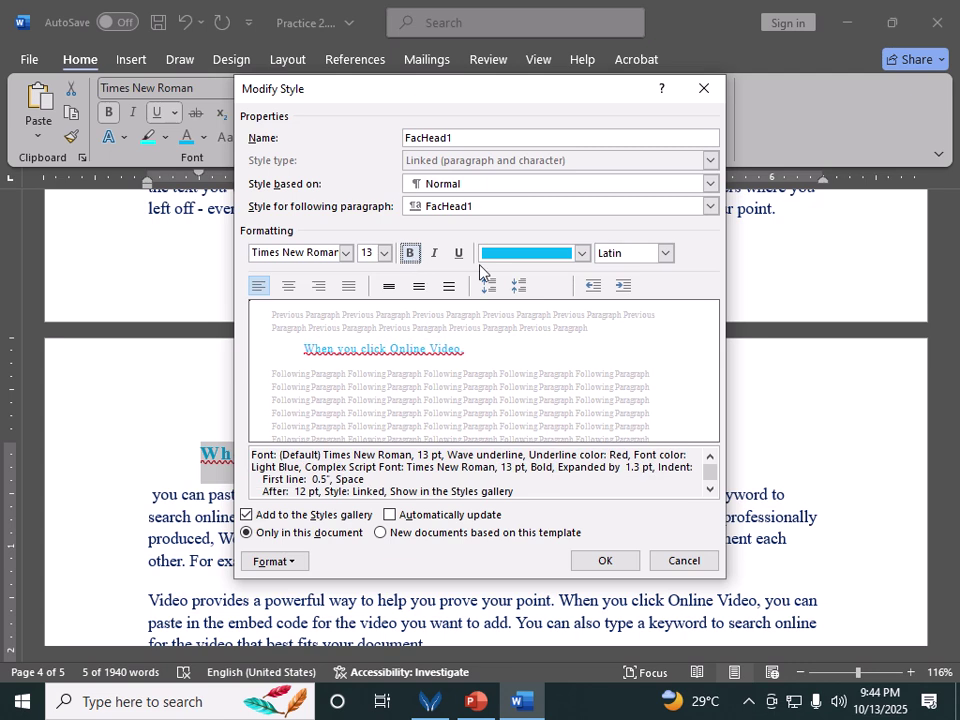
click(580, 254)
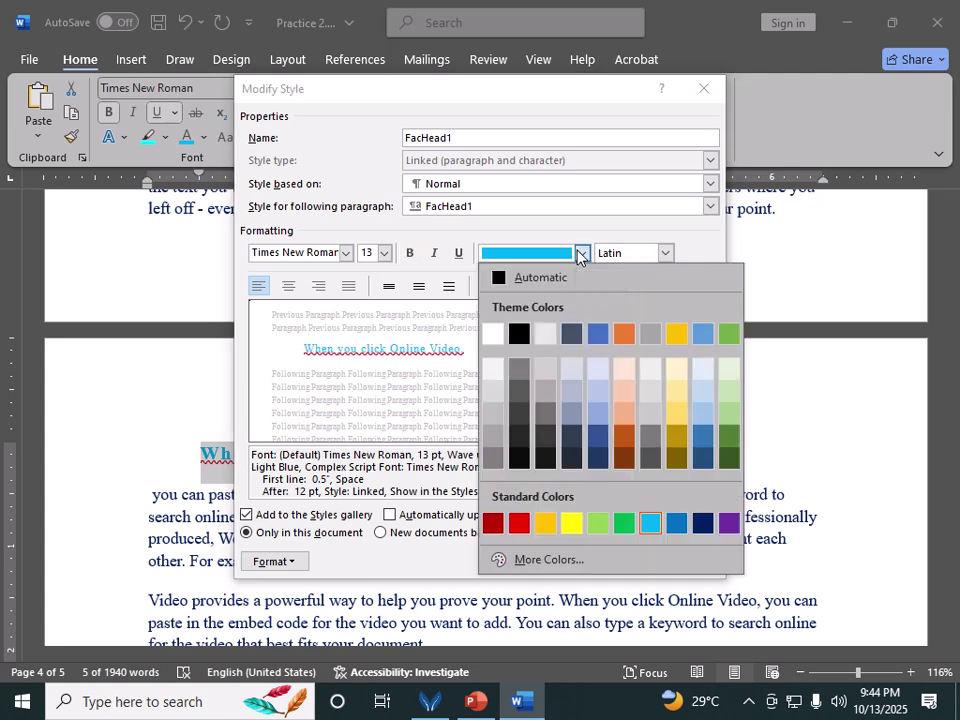
click(625, 335)
click(605, 560)
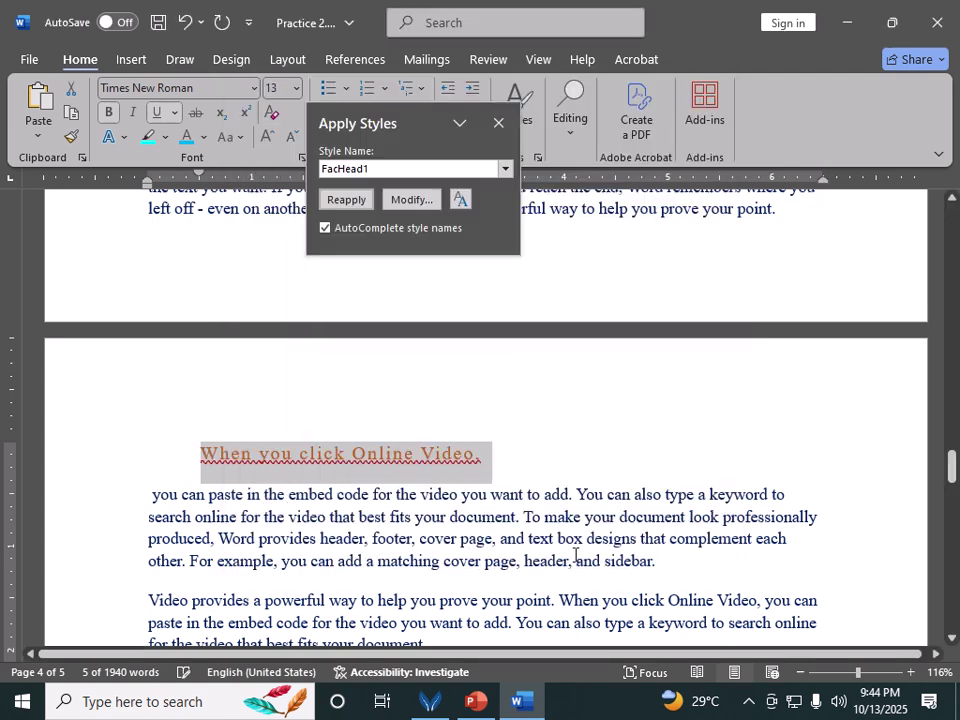
click(419, 539)
click(498, 122)
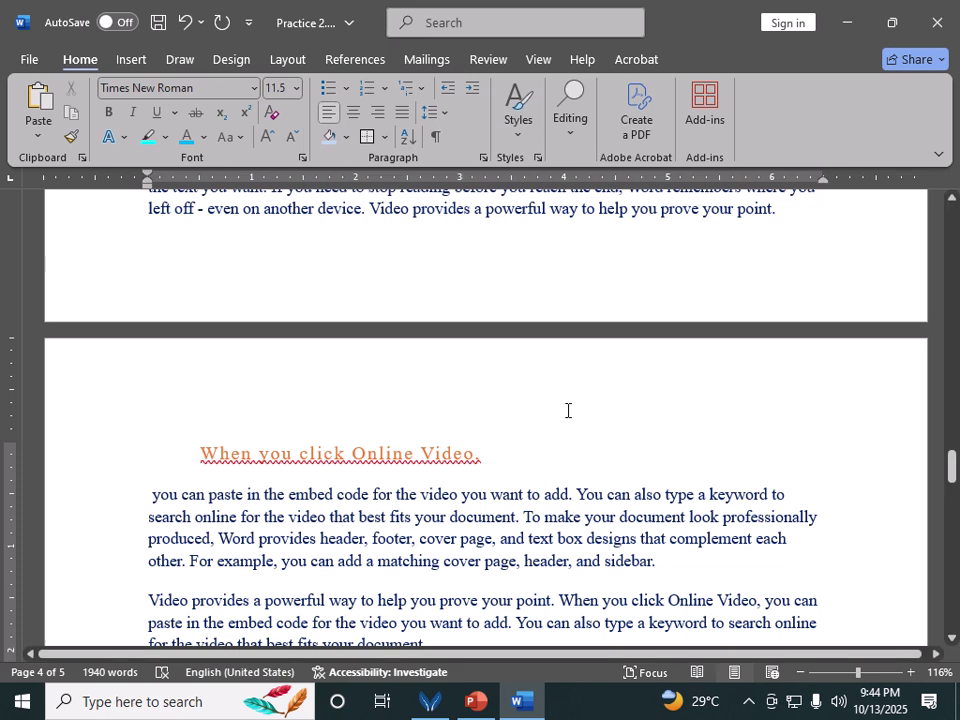
Remove FacHead1 from the Style Gallery and check the gallery's remaining styles
click(519, 128)
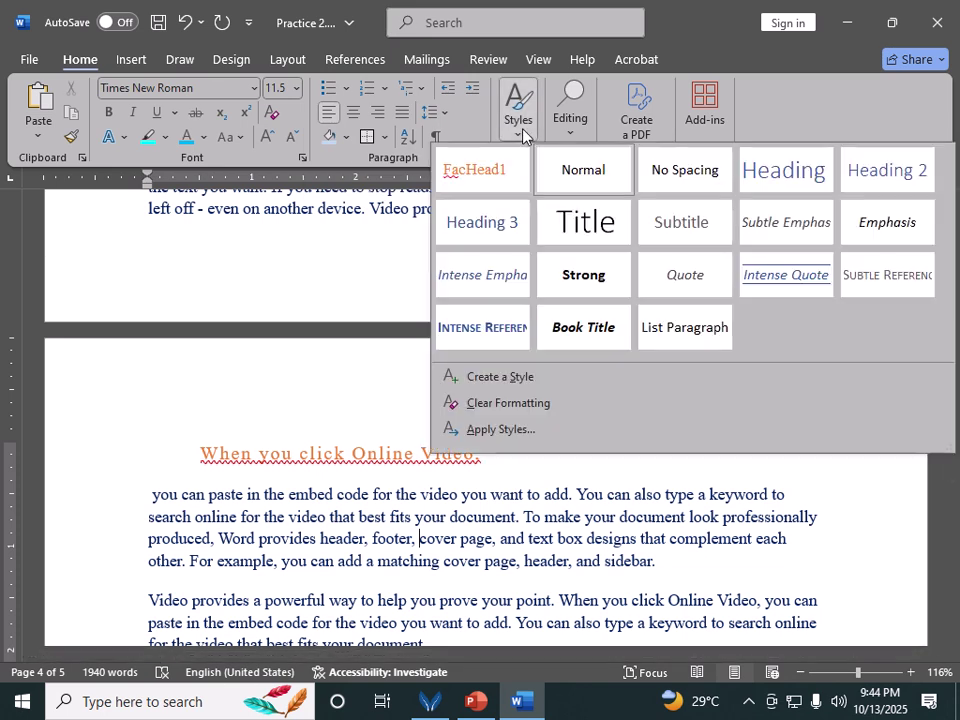
right_click(490, 176)
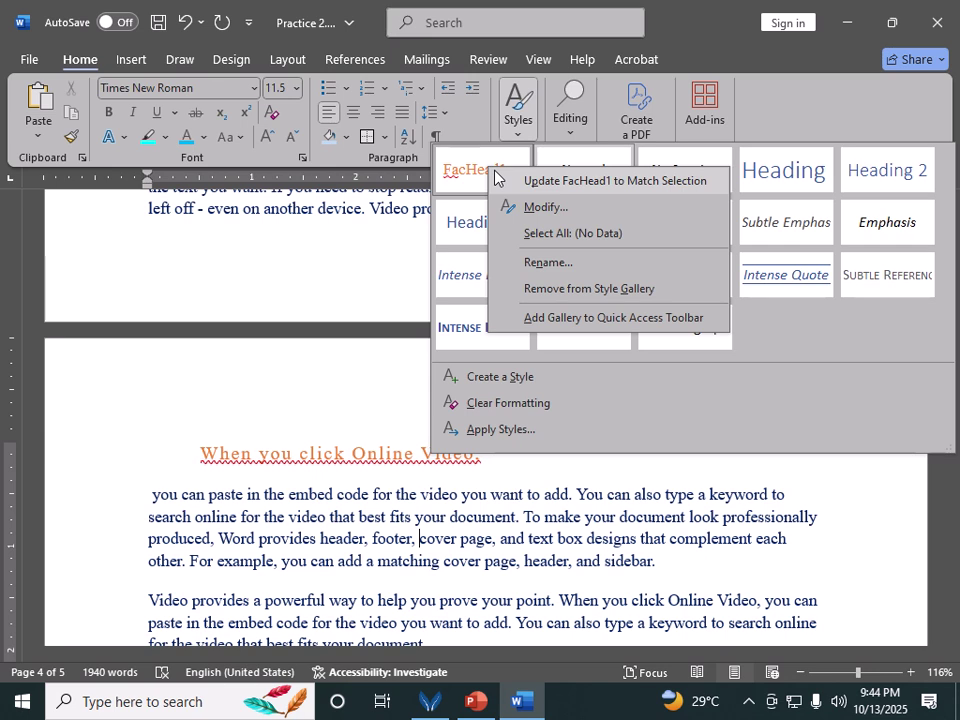
click(584, 289)
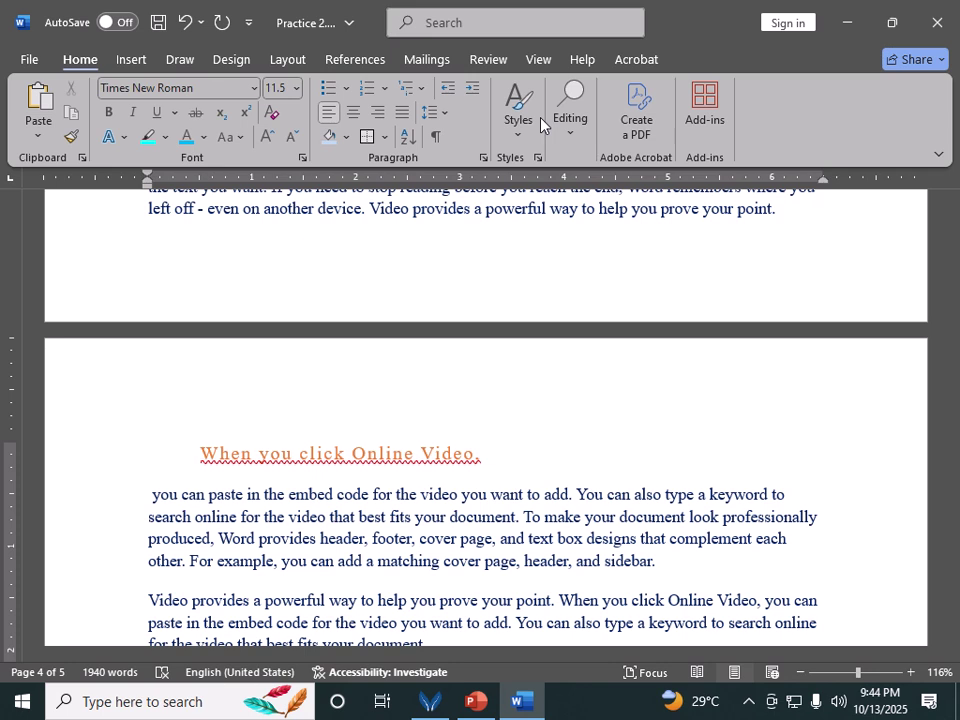
click(512, 128)
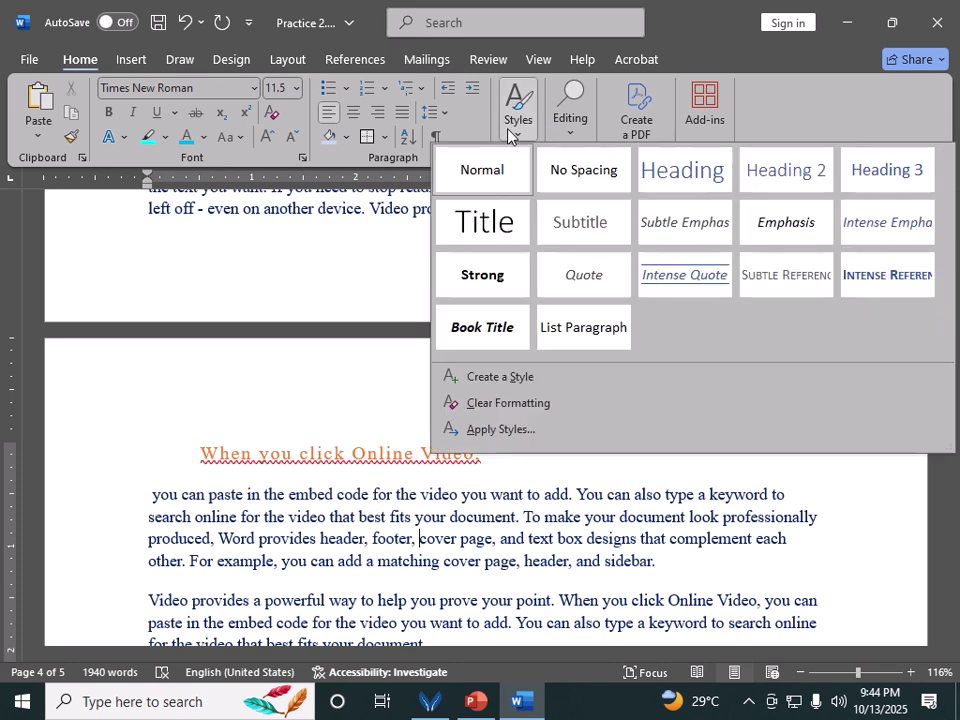
click(509, 135)
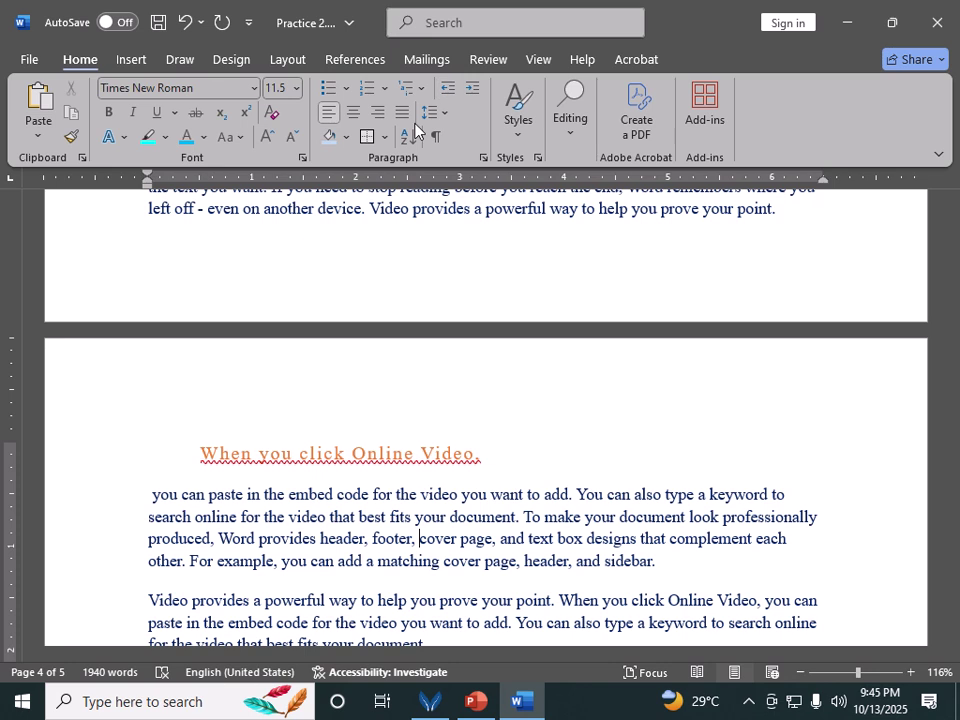
drag(150, 494, 441, 609)
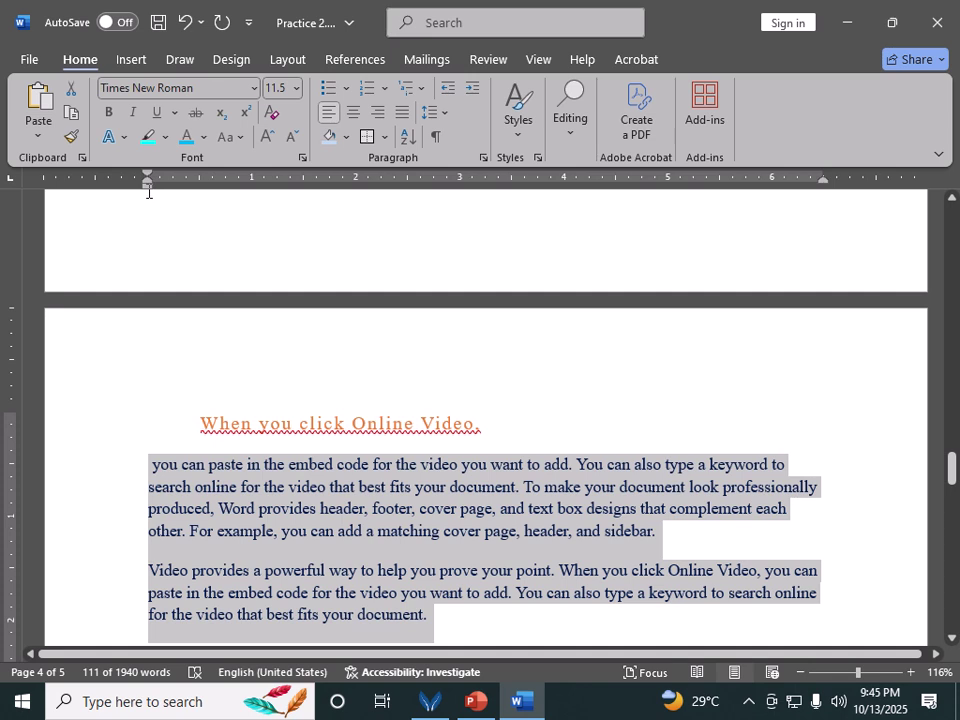
mouse_move(147, 190)
mouse_down()
mouse_move(161, 204)
mouse_move(268, 221)
mouse_move(127, 222)
mouse_move(144, 233)
mouse_move(147, 178)
mouse_move(214, 190)
mouse_move(148, 200)
mouse_up()
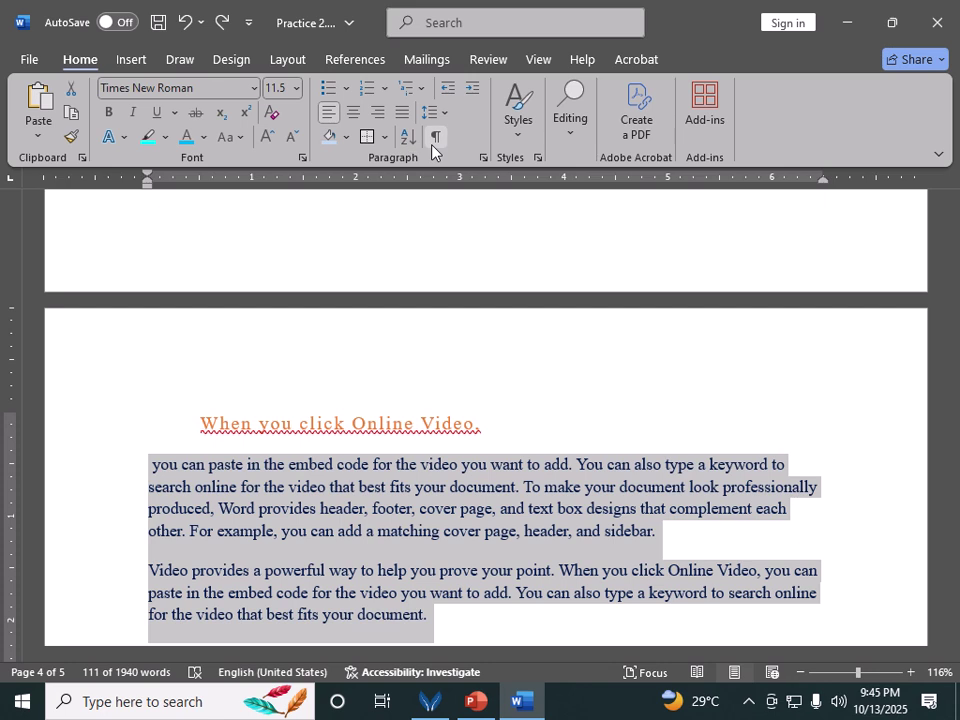
click(581, 134)
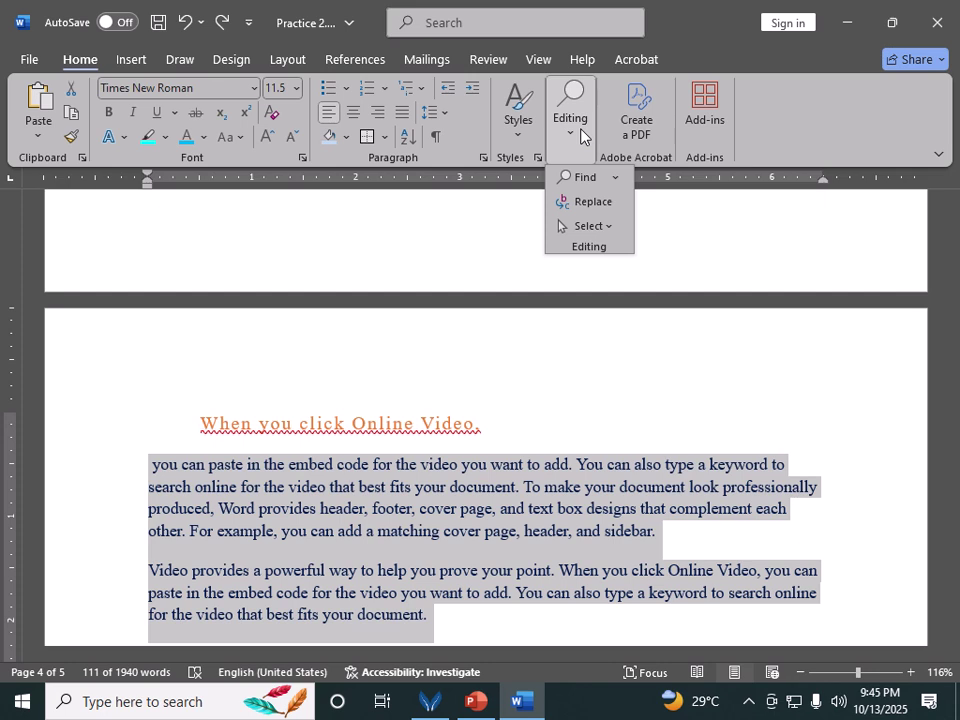
click(781, 135)
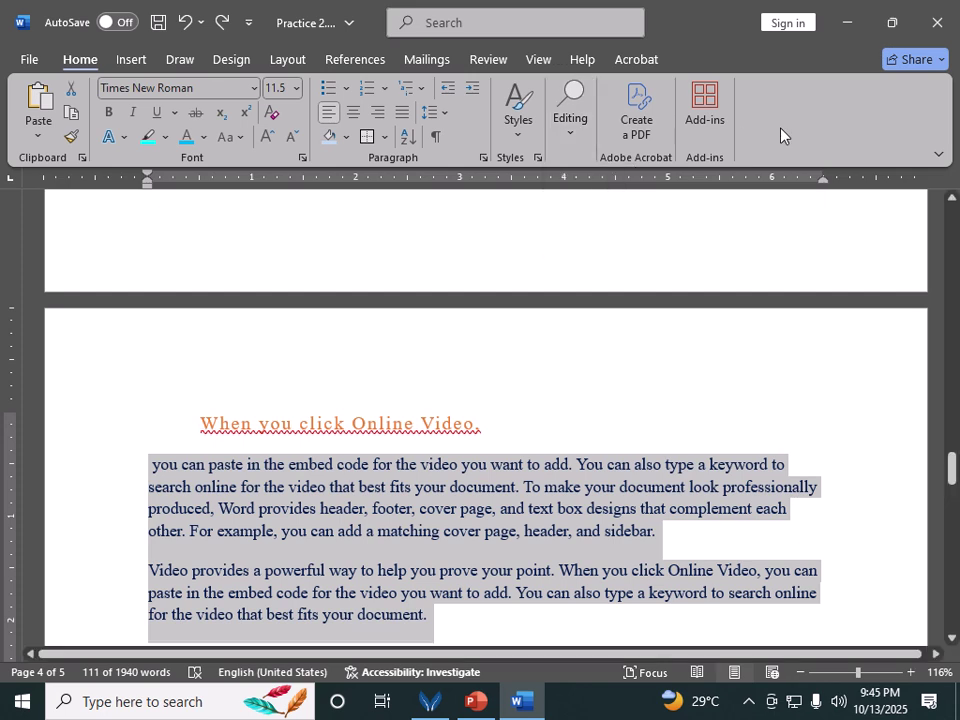
Save Practice 2.docx and minimise its window to show the desktop
key(ctrl+s)
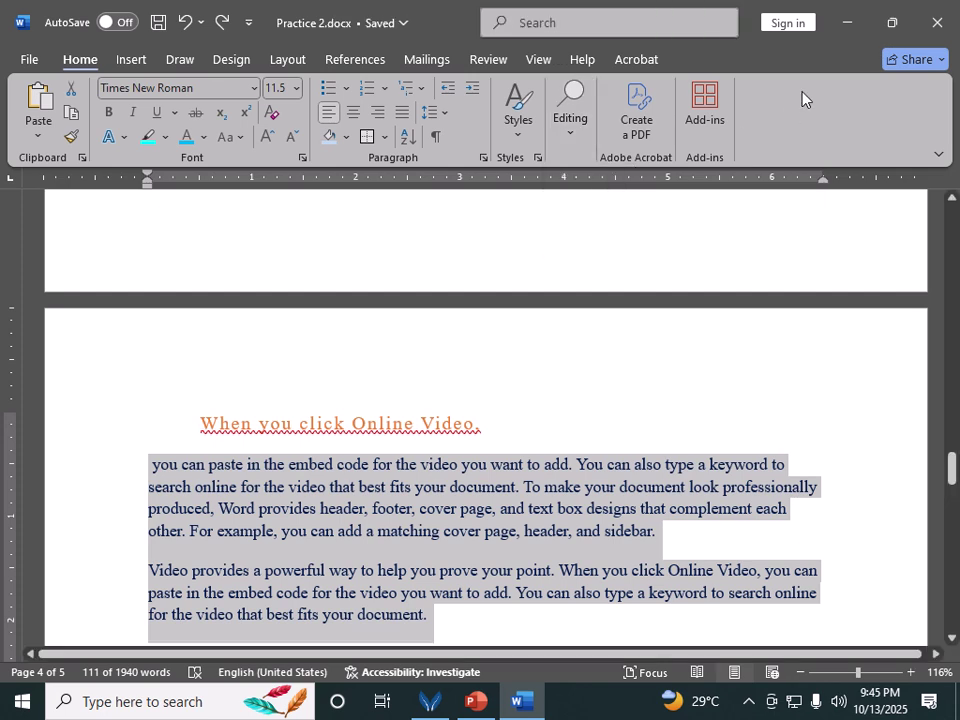
click(846, 34)
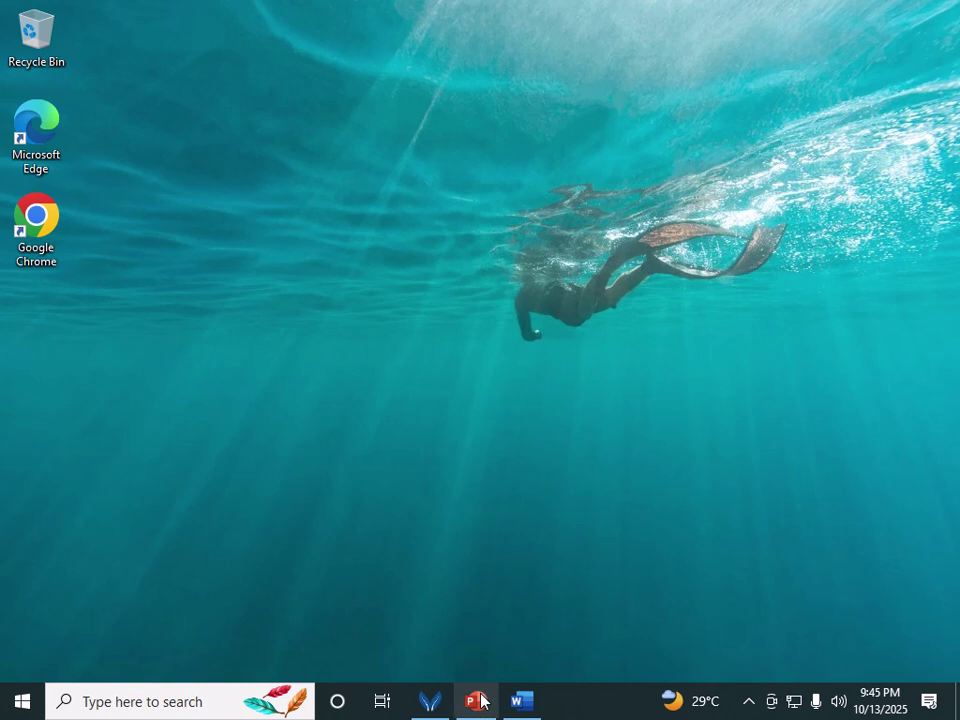